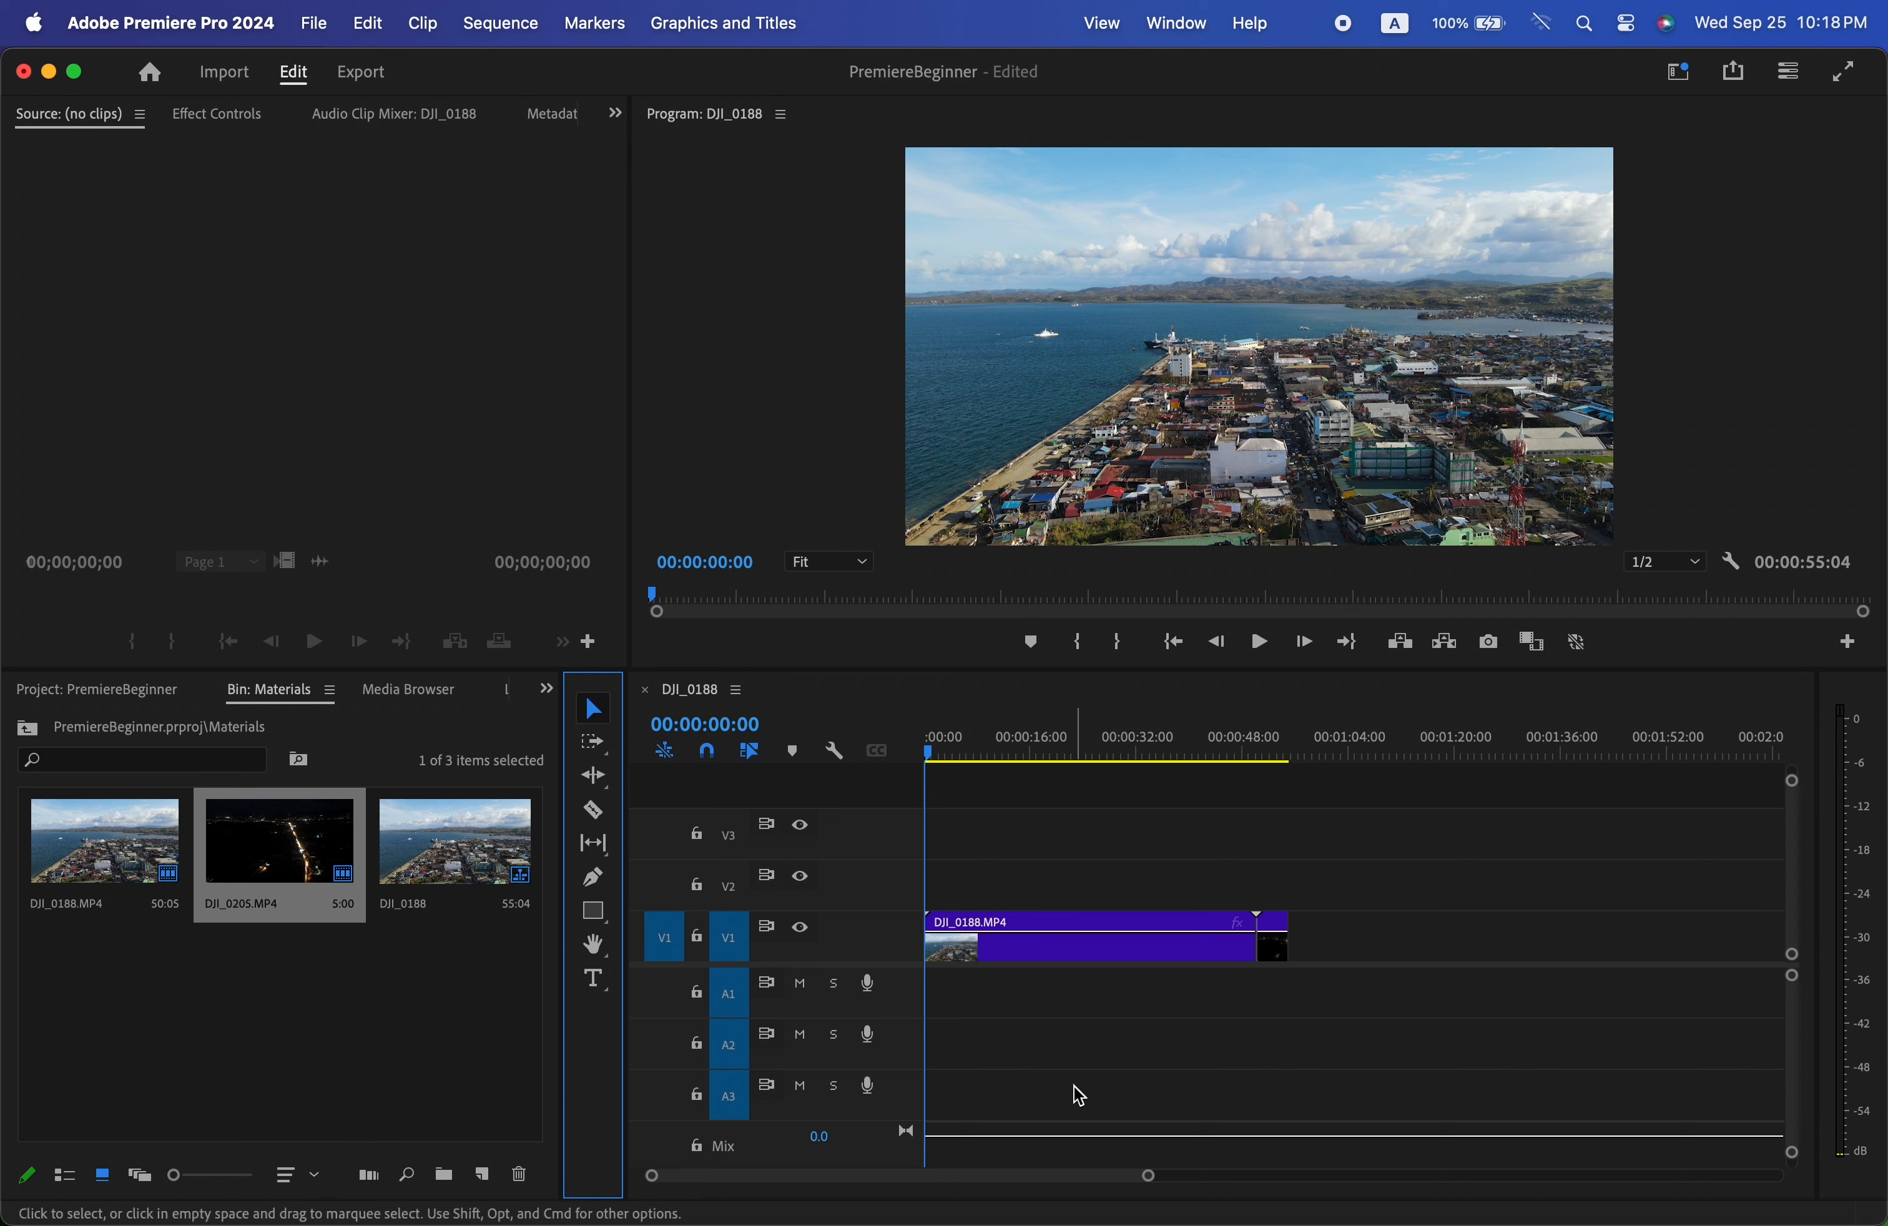
- Trim the end of the DJI_0188.MP4 clip to about 35 seconds and move the DJI_0205.MP4 clip directly against it
{"action": "left_click", "coordinate": [1130, 941]}
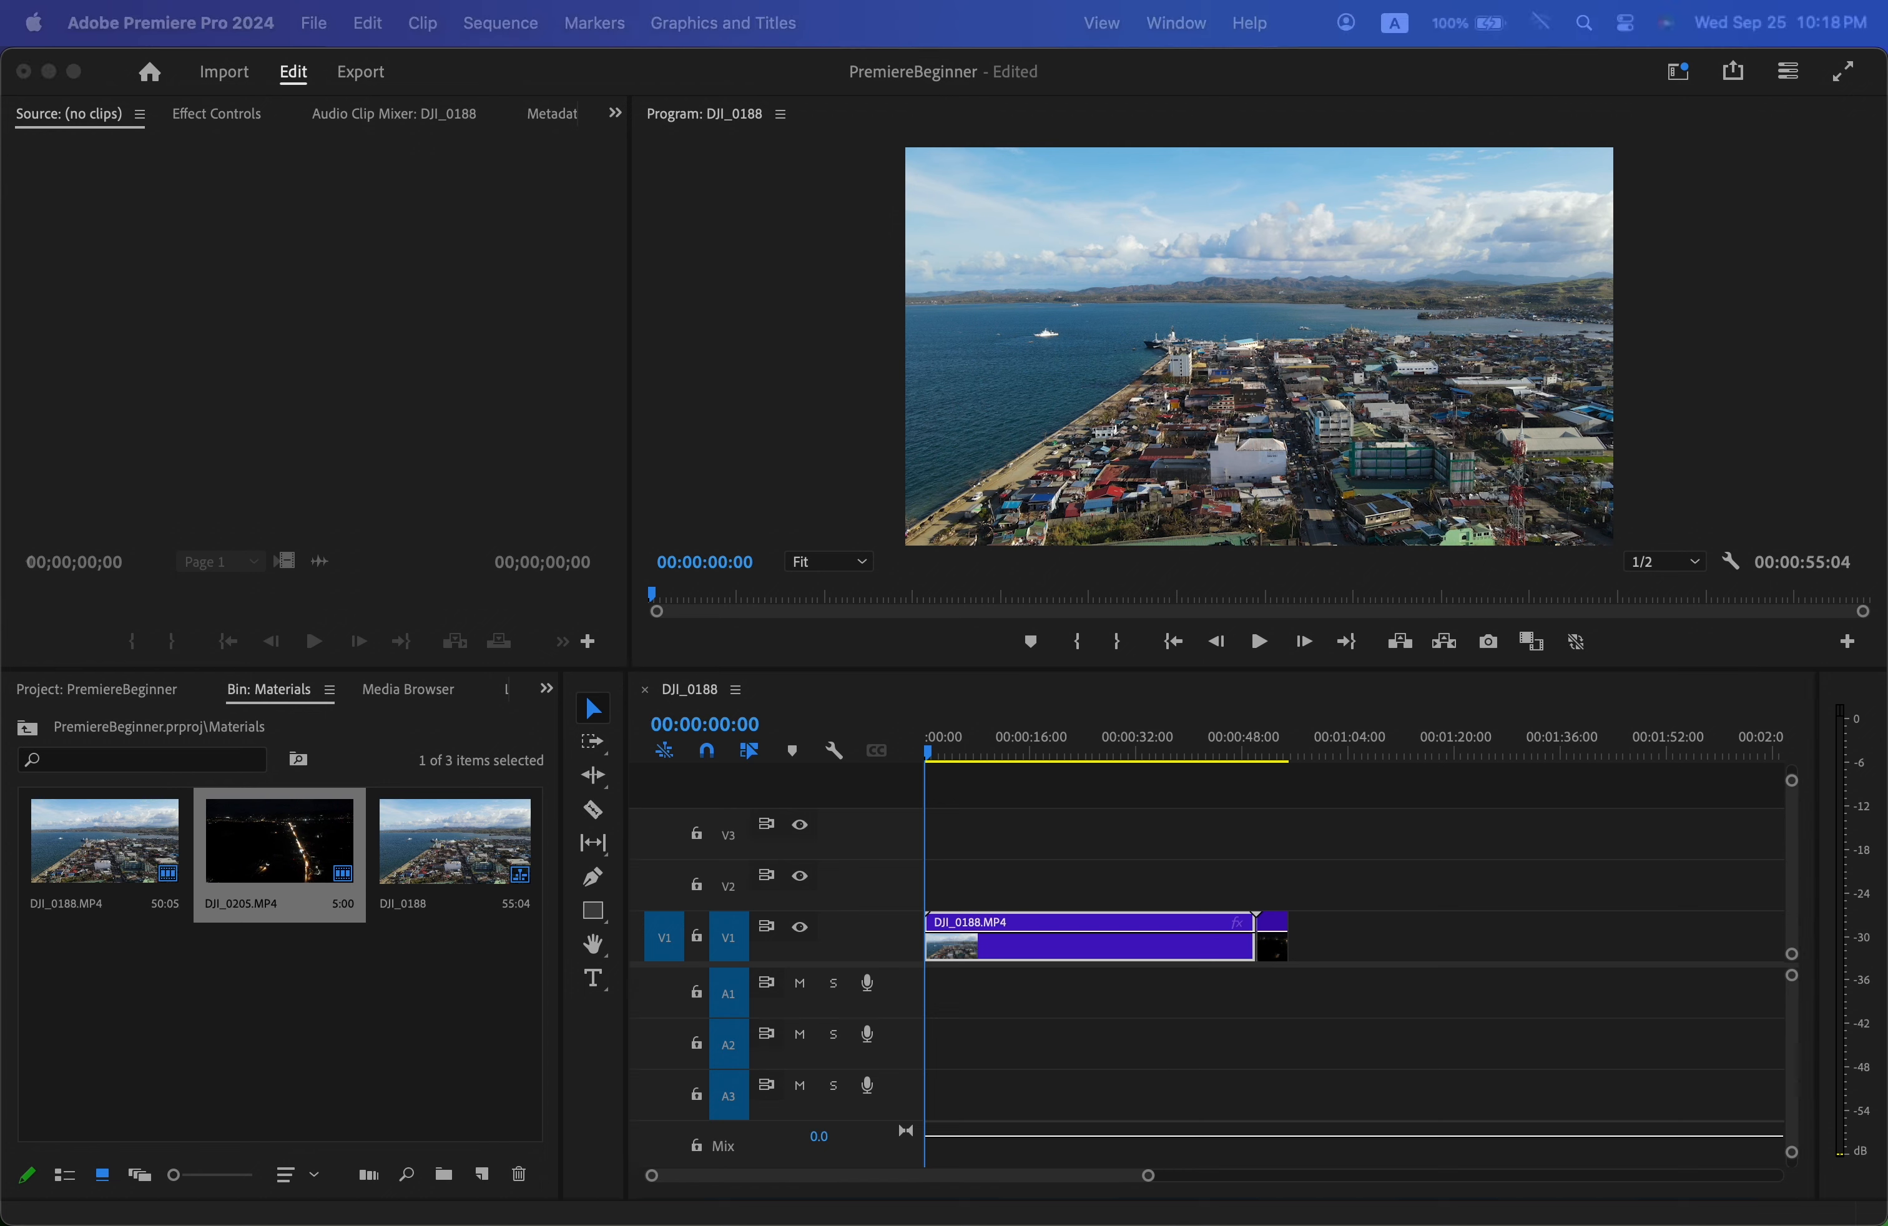
{"action": "left_click_drag", "start_coordinate": [1255, 940], "coordinate": [1155, 943]}
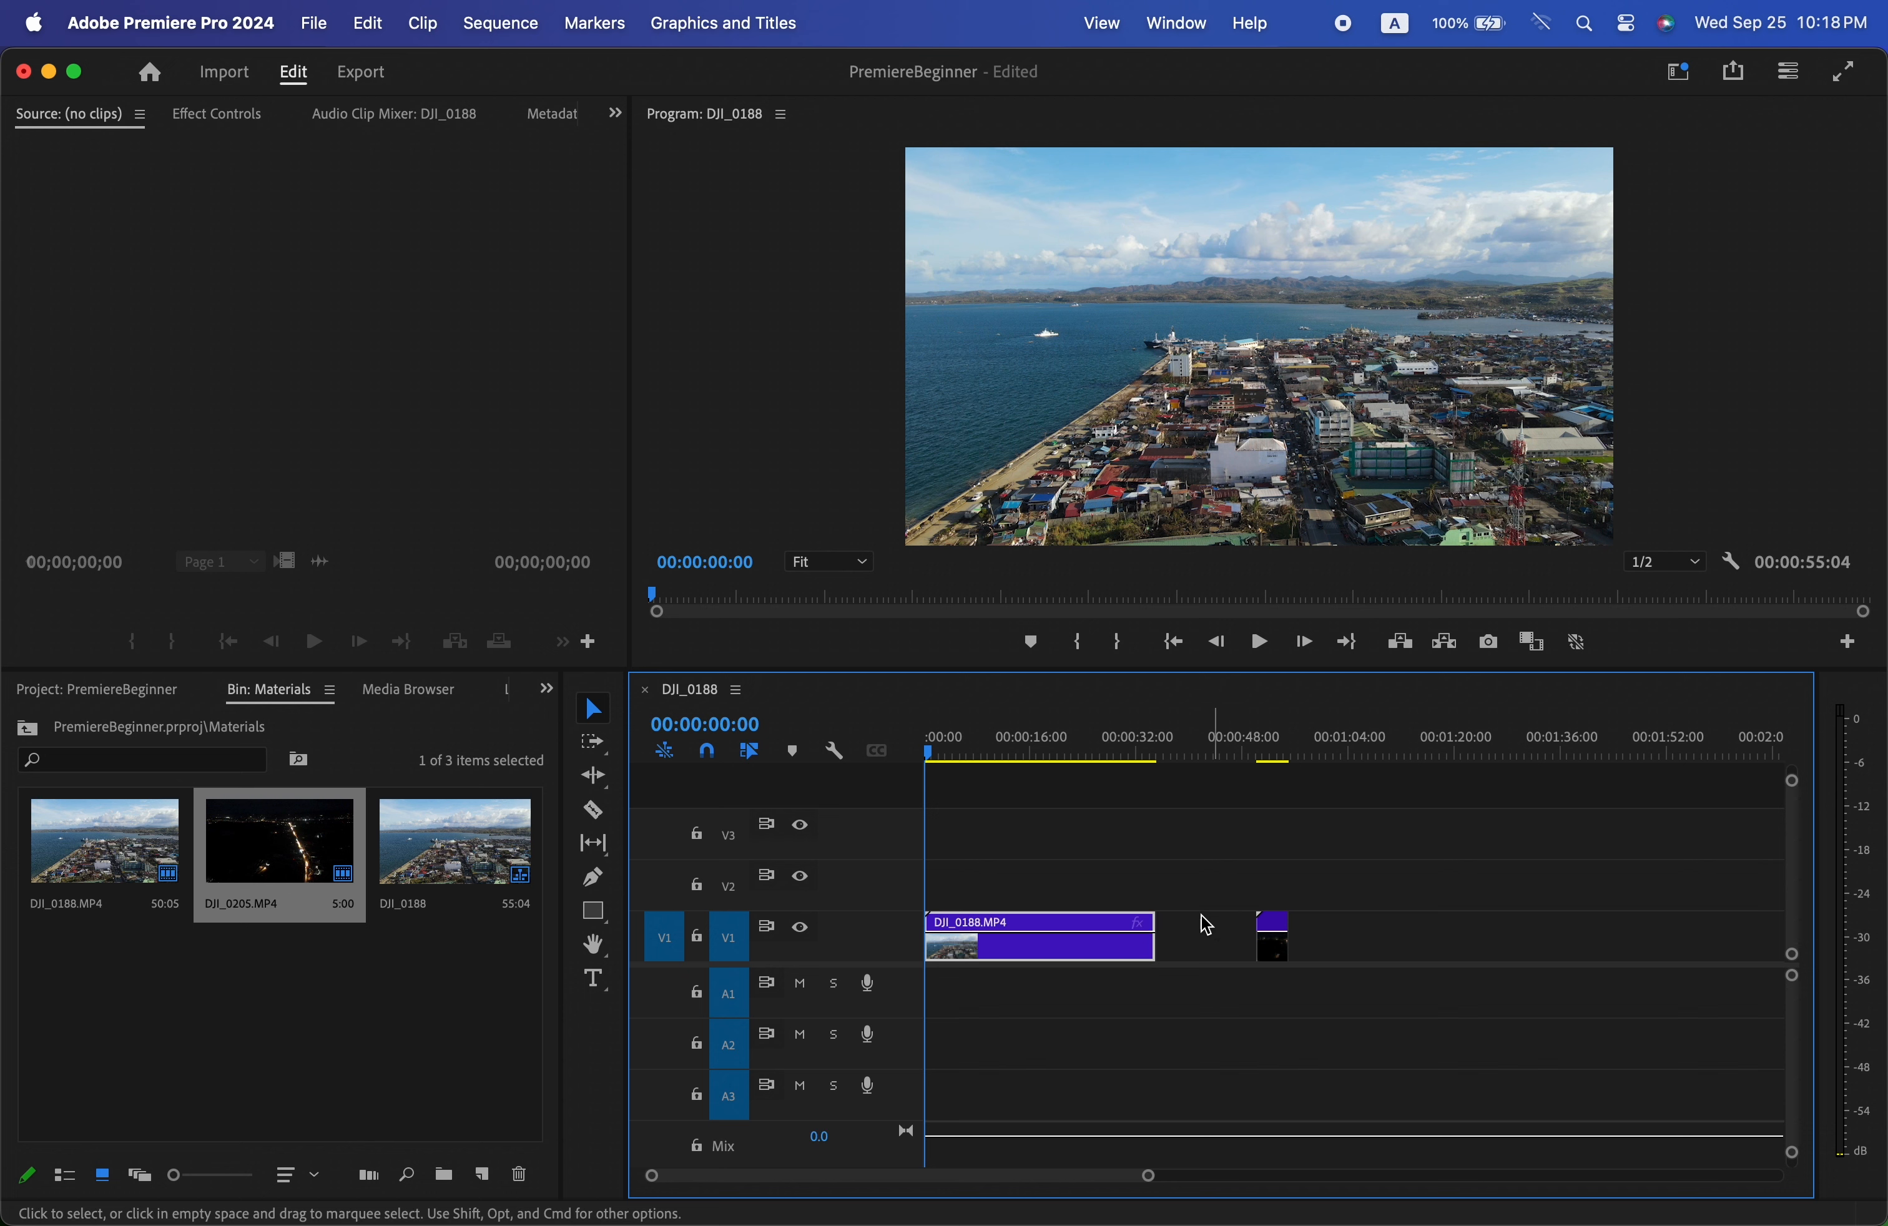
{"action": "left_click", "coordinate": [708, 751]}
{"action": "left_click_drag", "start_coordinate": [1280, 934], "coordinate": [1191, 931]}
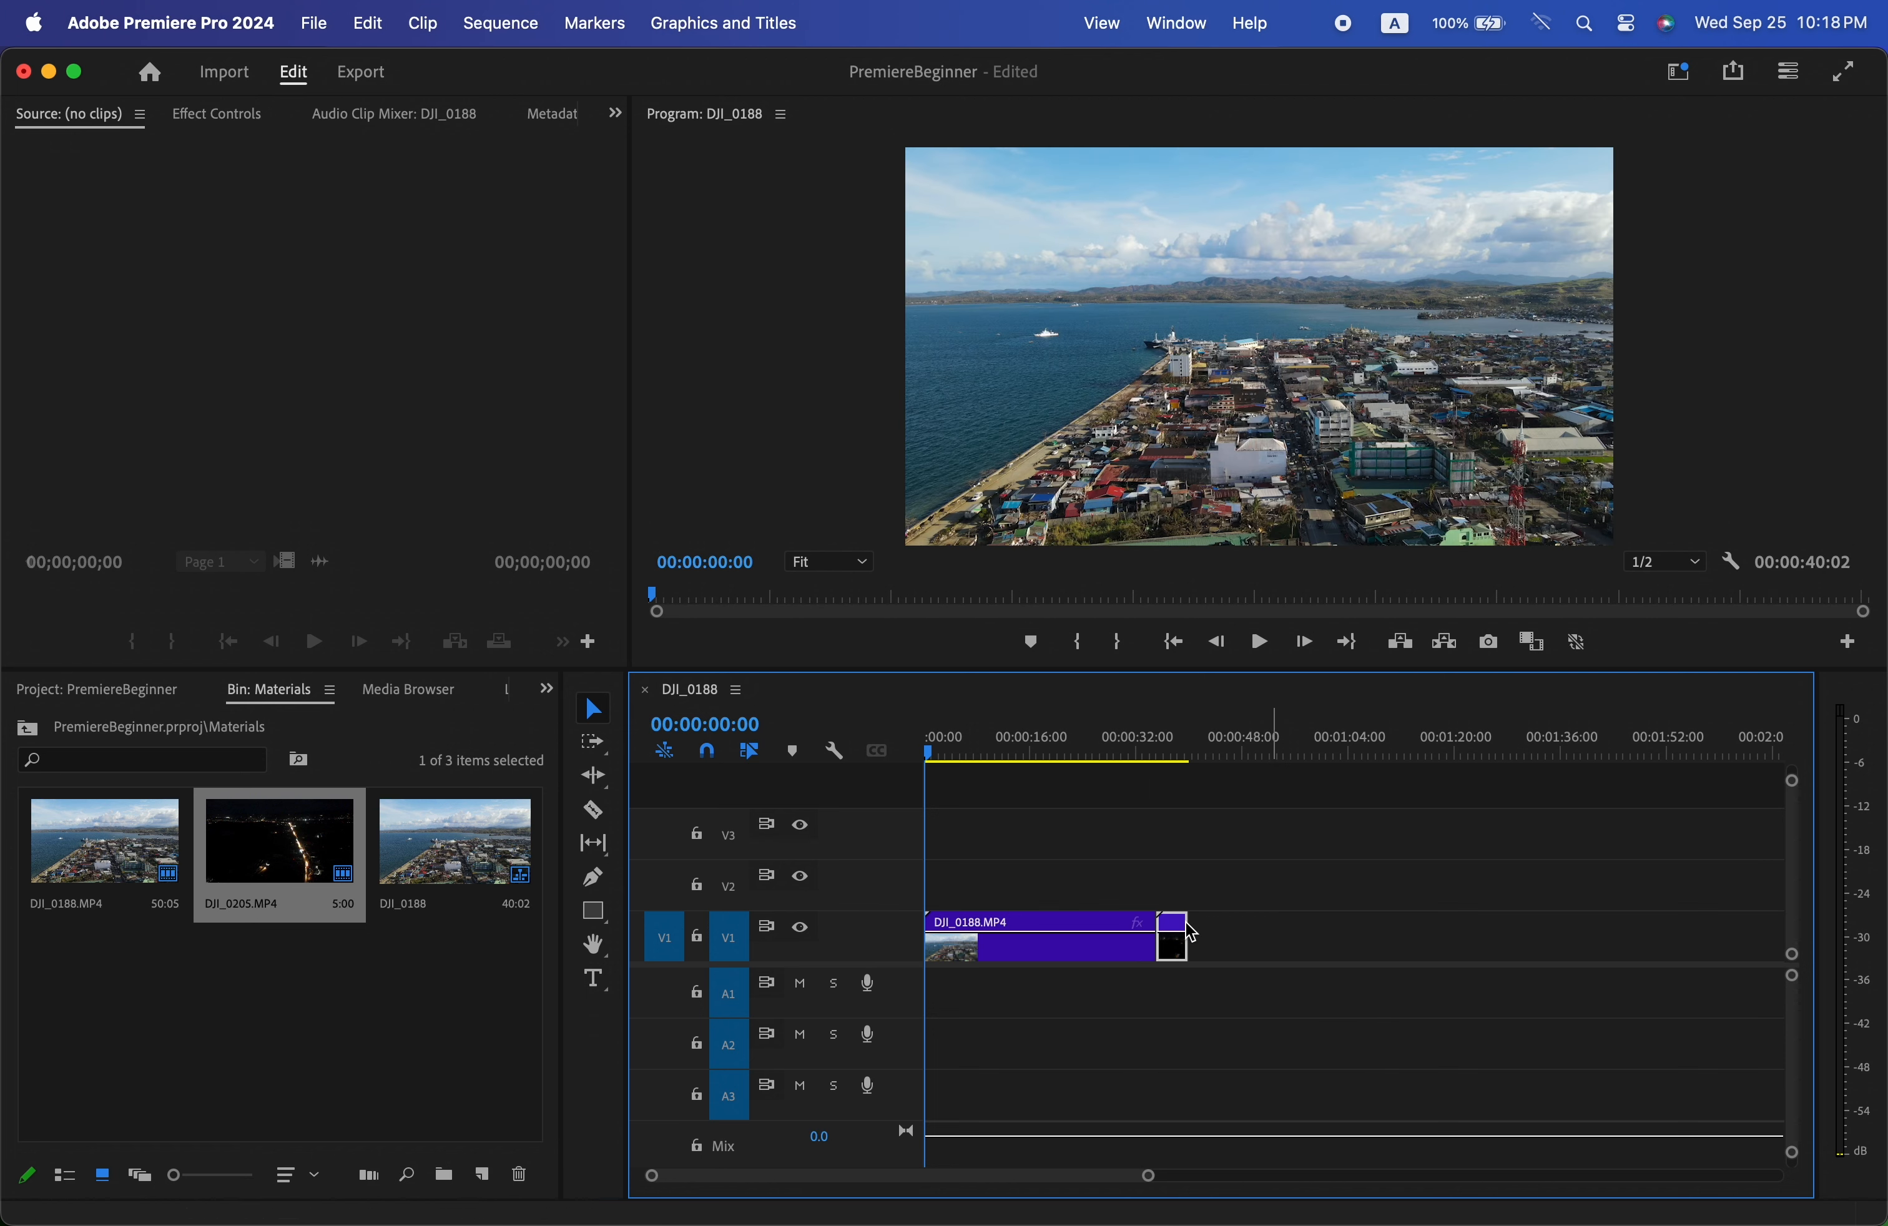
{"action": "key", "text": "backslash"}
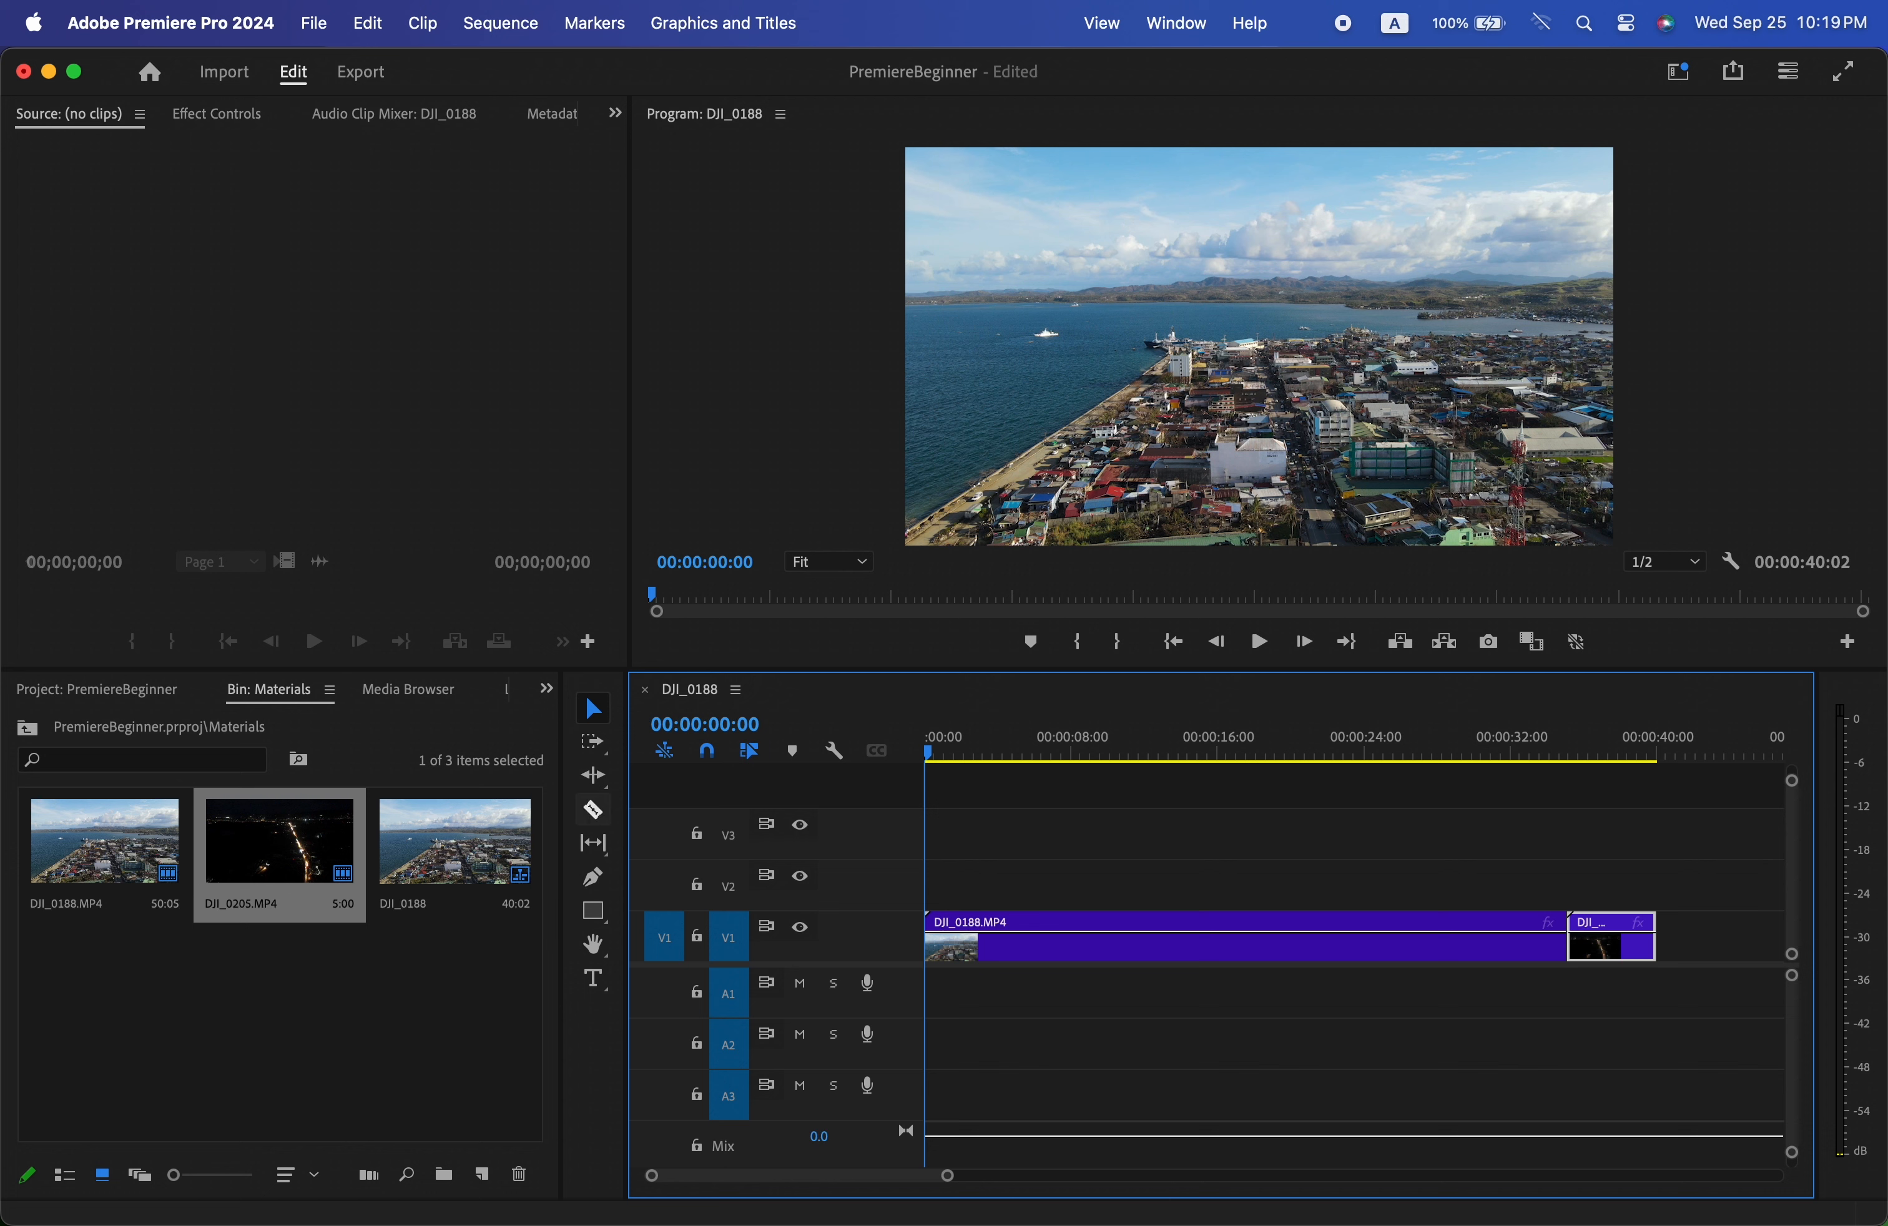
- Split the DJI_0188.MP4 clip at 00:00:07:24 with the Razor tool
{"action": "left_click", "coordinate": [593, 812]}
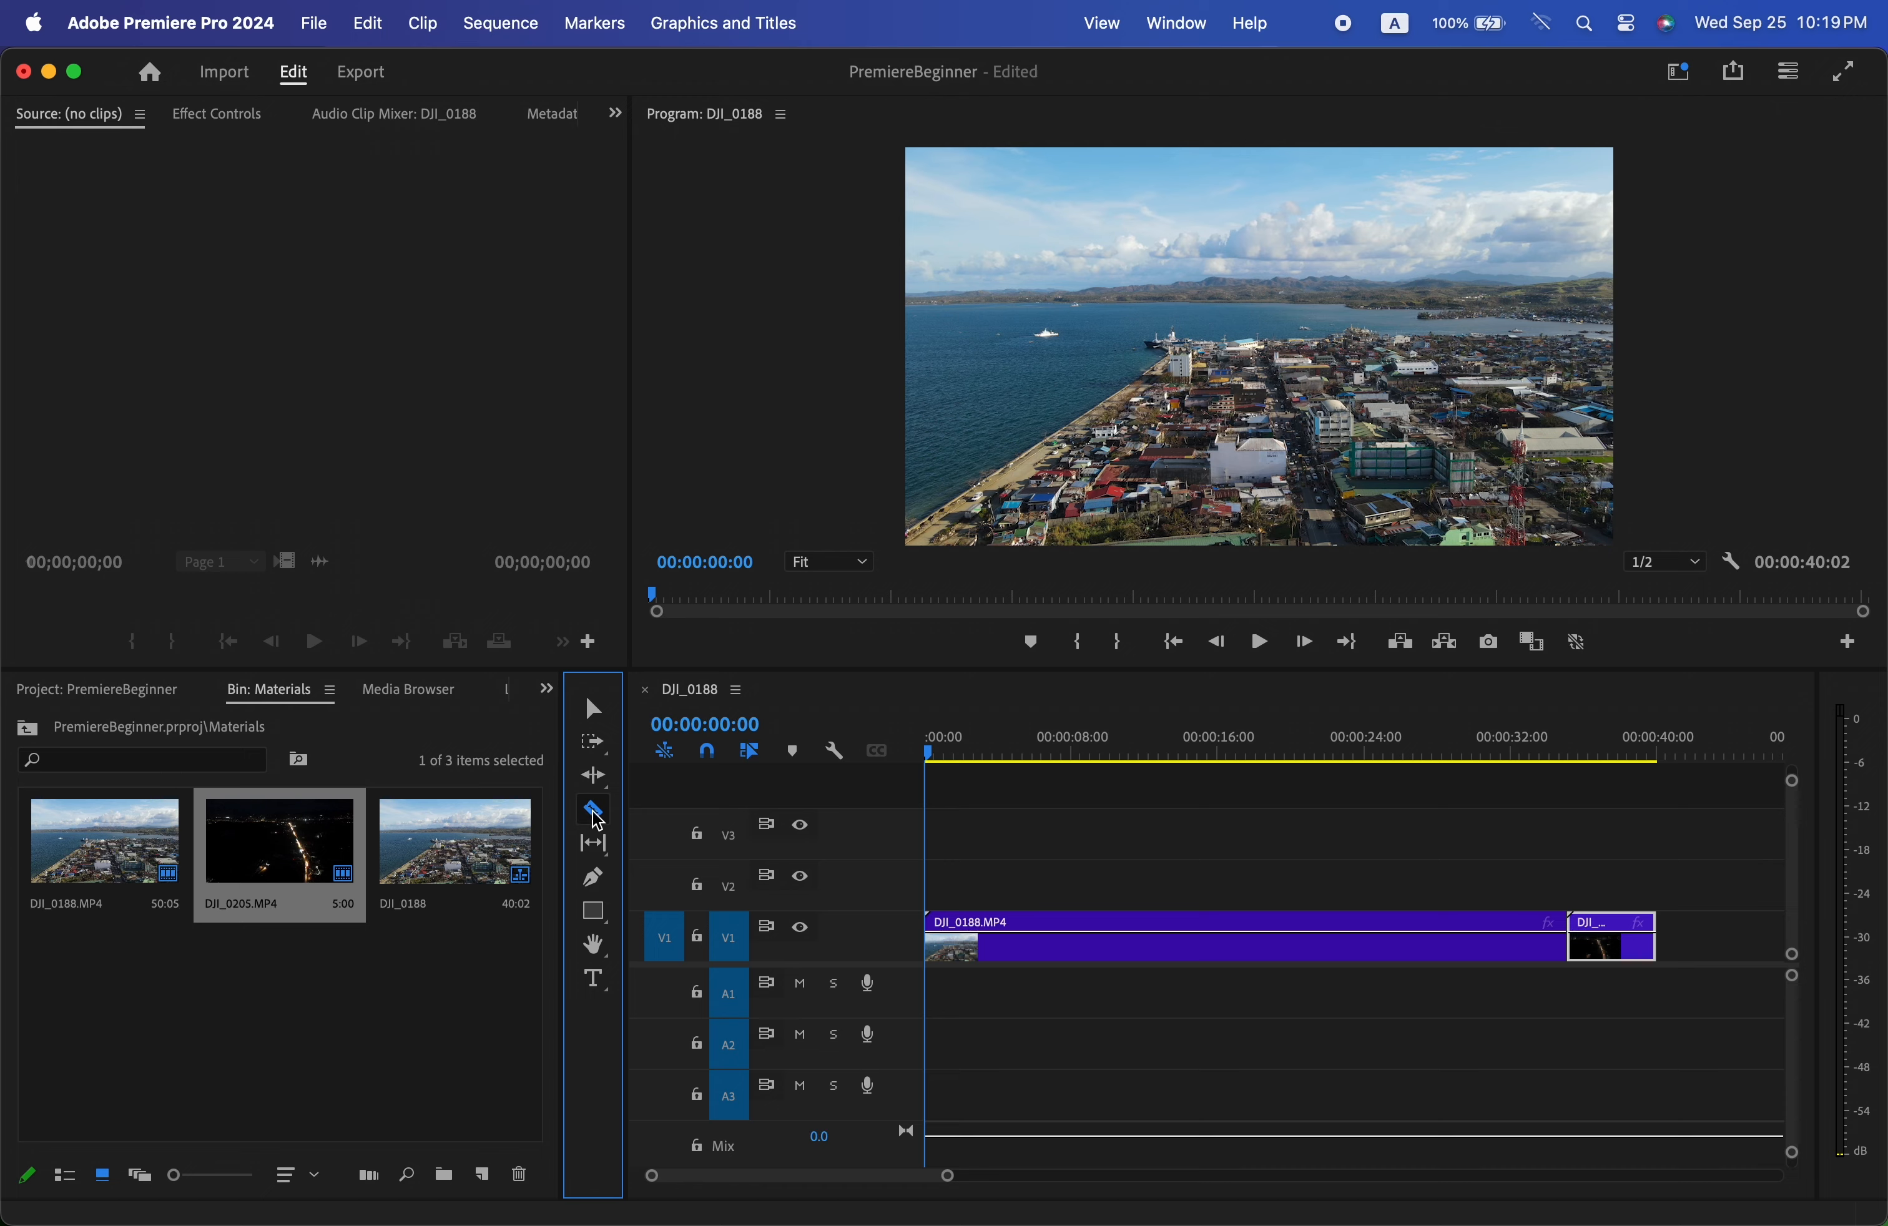
{"action": "left_click", "coordinate": [889, 746]}
{"action": "key", "text": "space"}
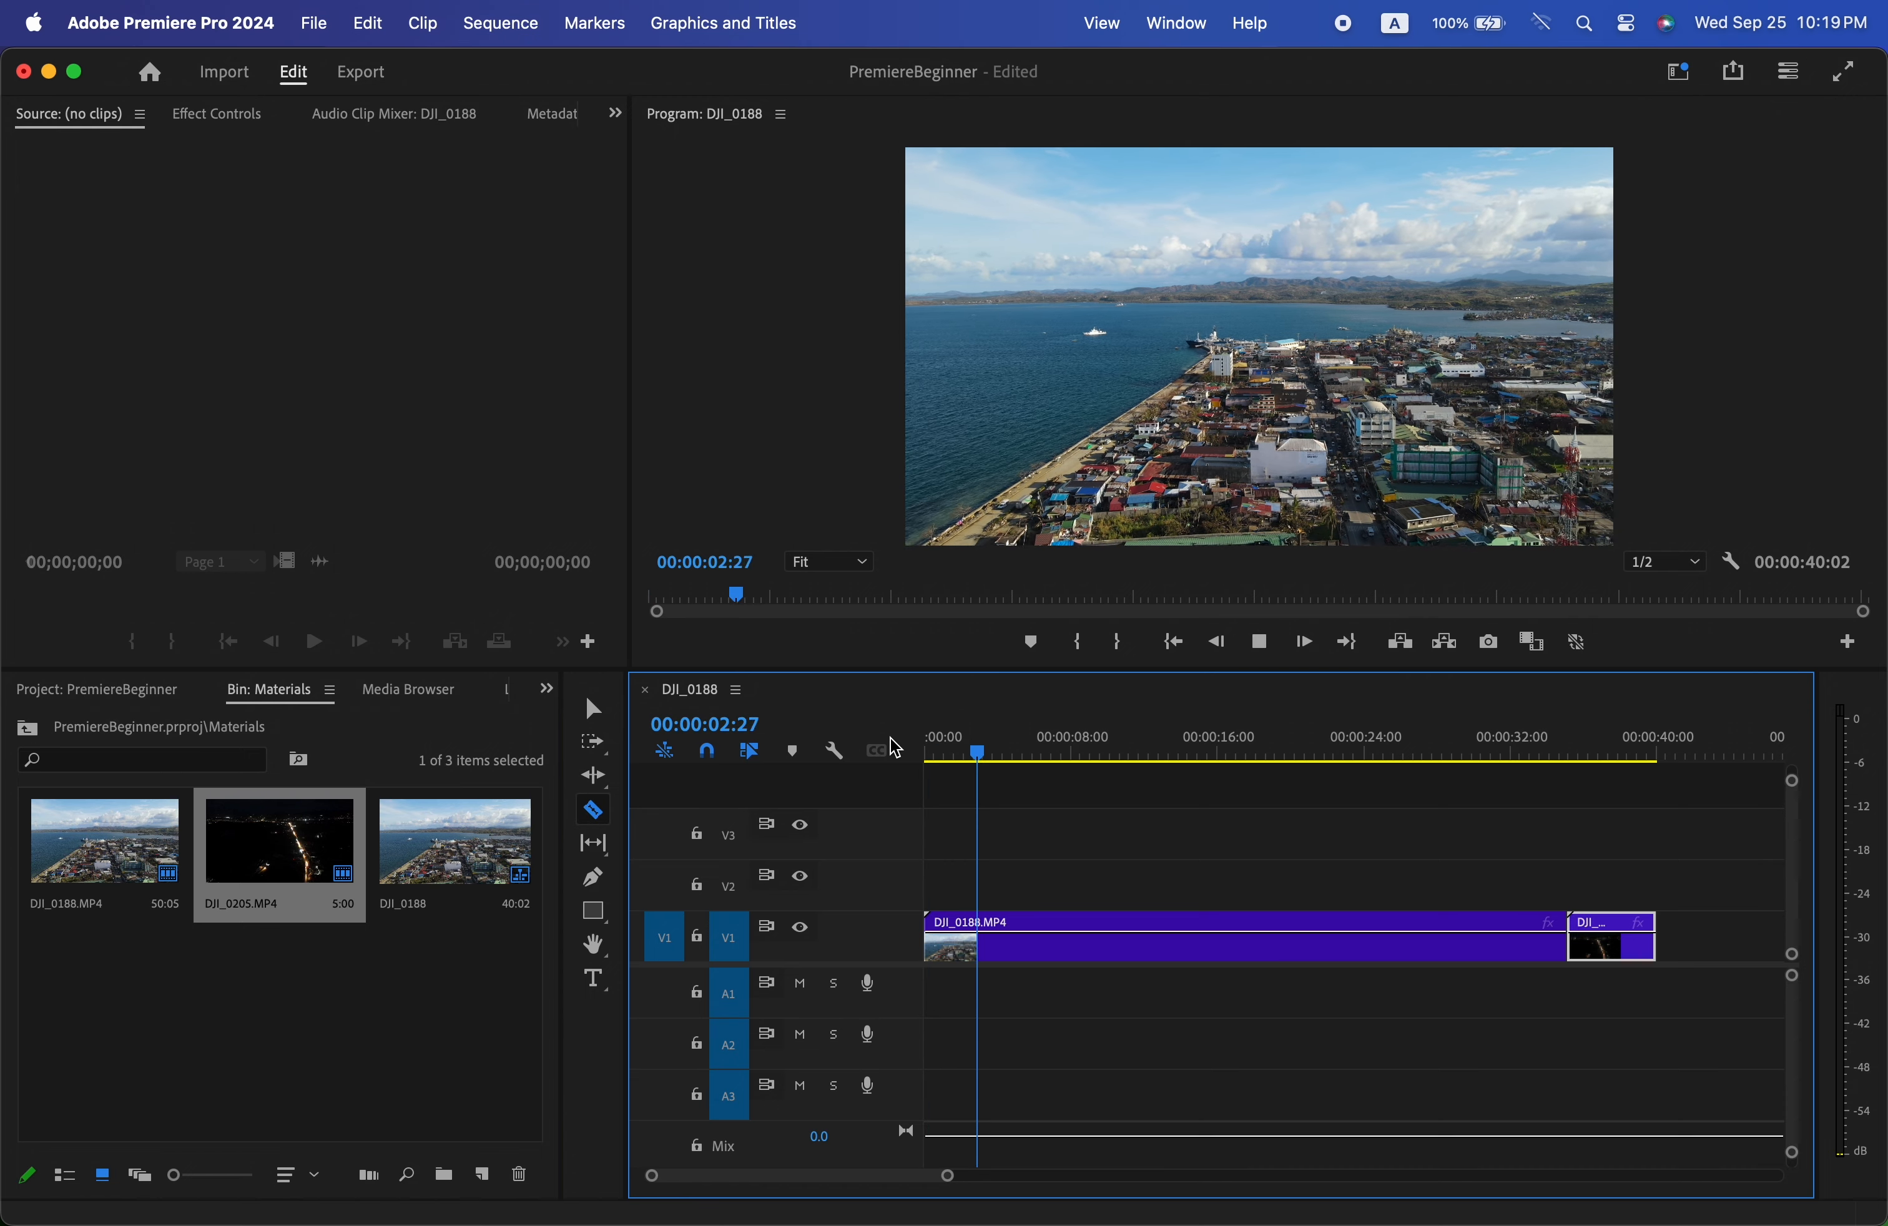
{"action": "key", "text": "space"}
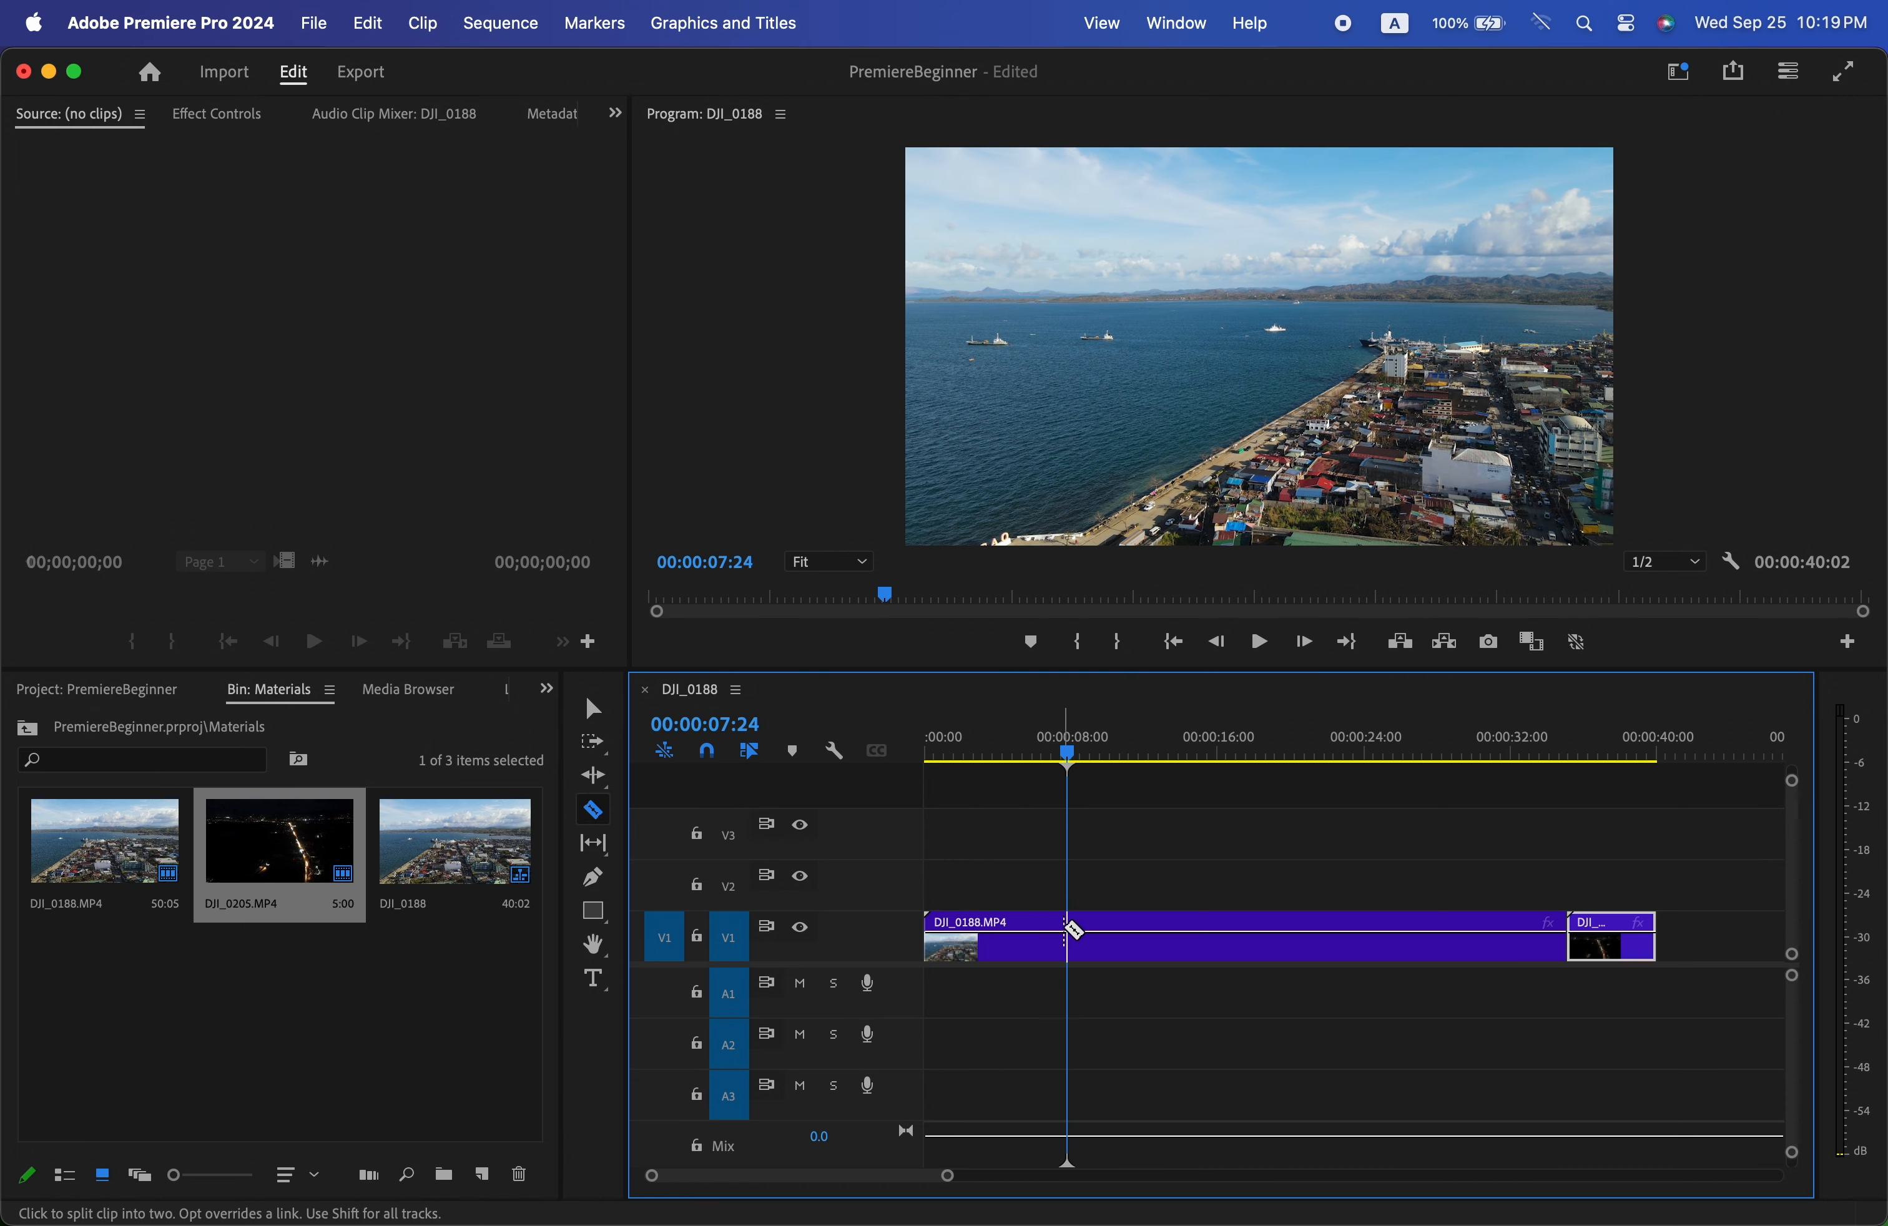
{"action": "left_click", "coordinate": [1068, 930]}
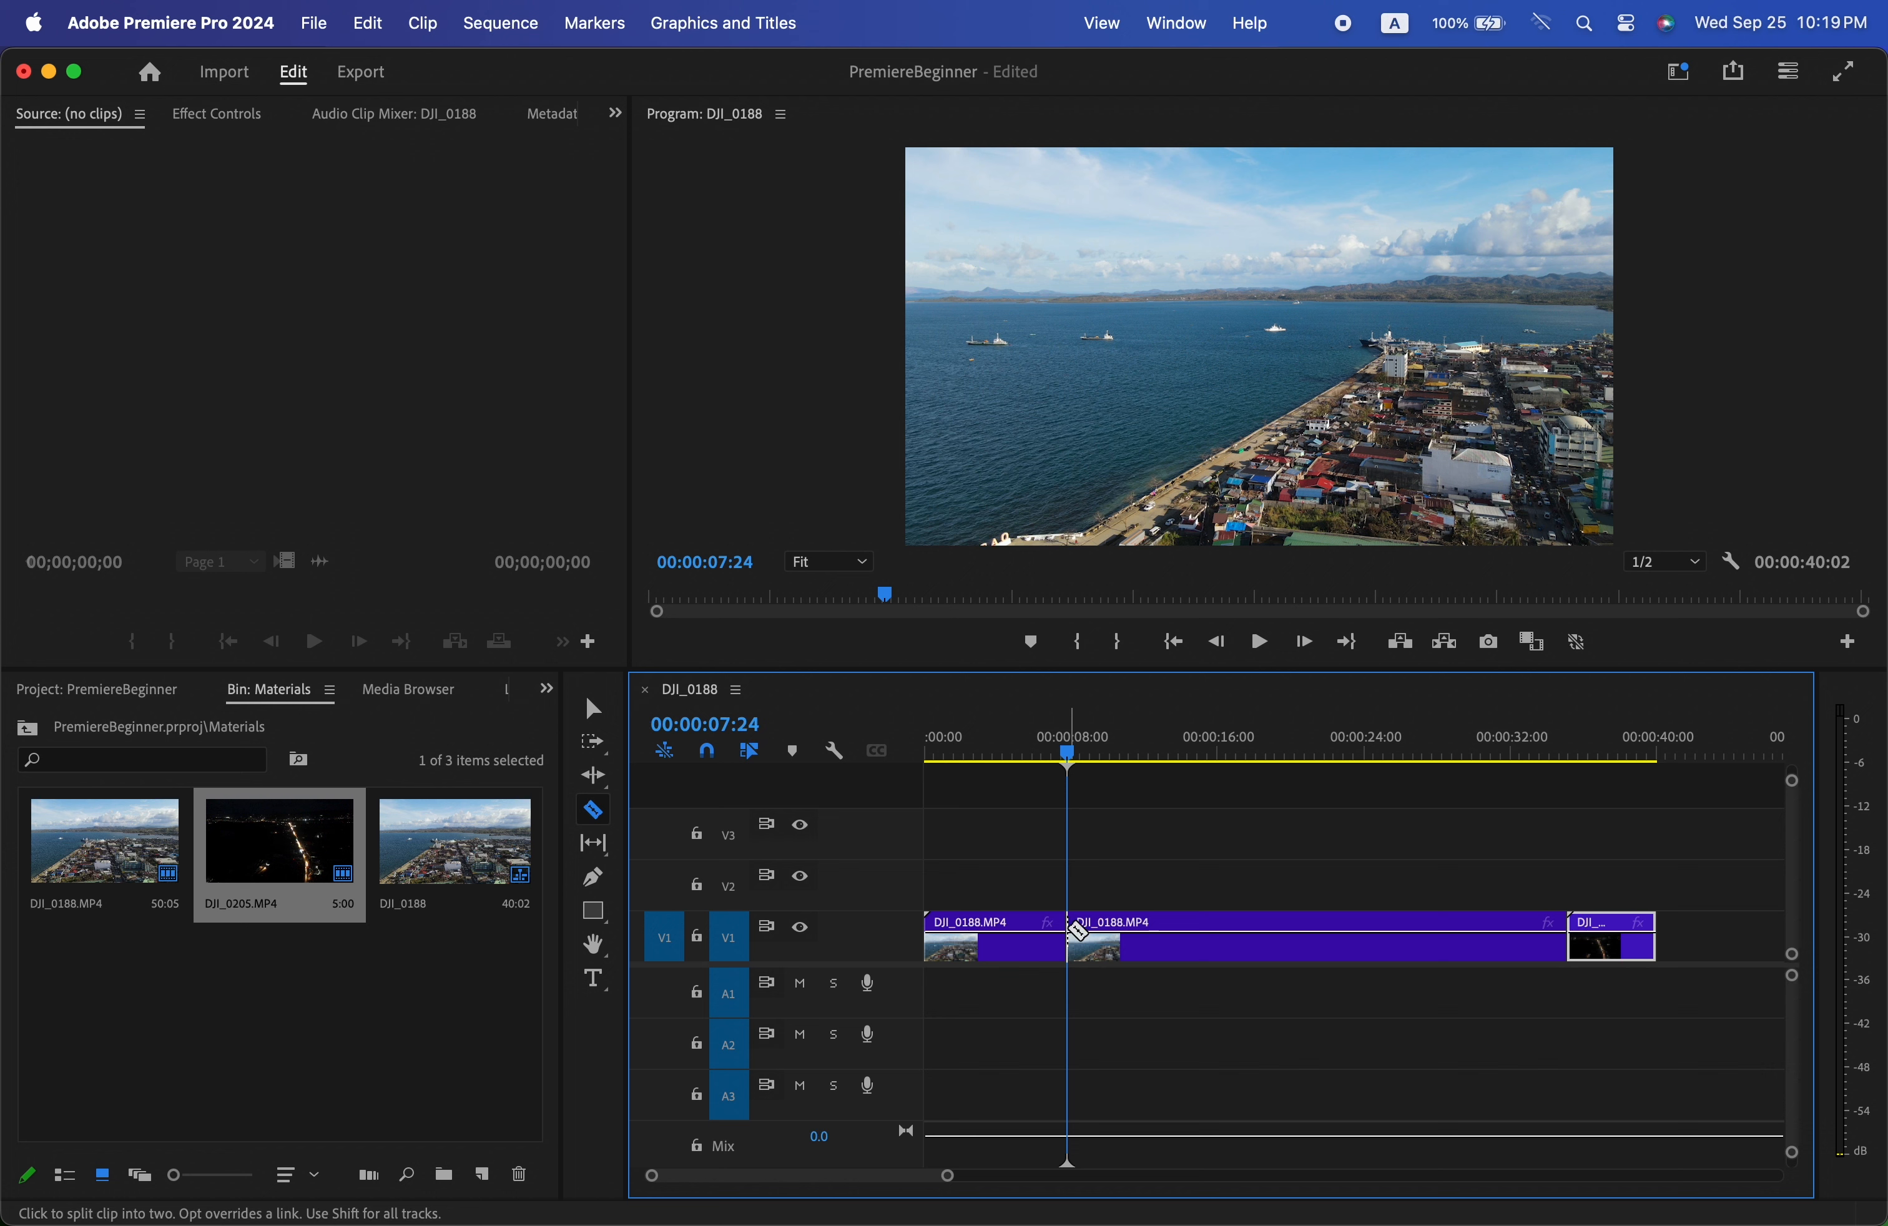
- Delete the second part of the split DJI_0188.MP4 clip and move DJI_0205.MP4 up against the remaining part
{"action": "left_click", "coordinate": [593, 708]}
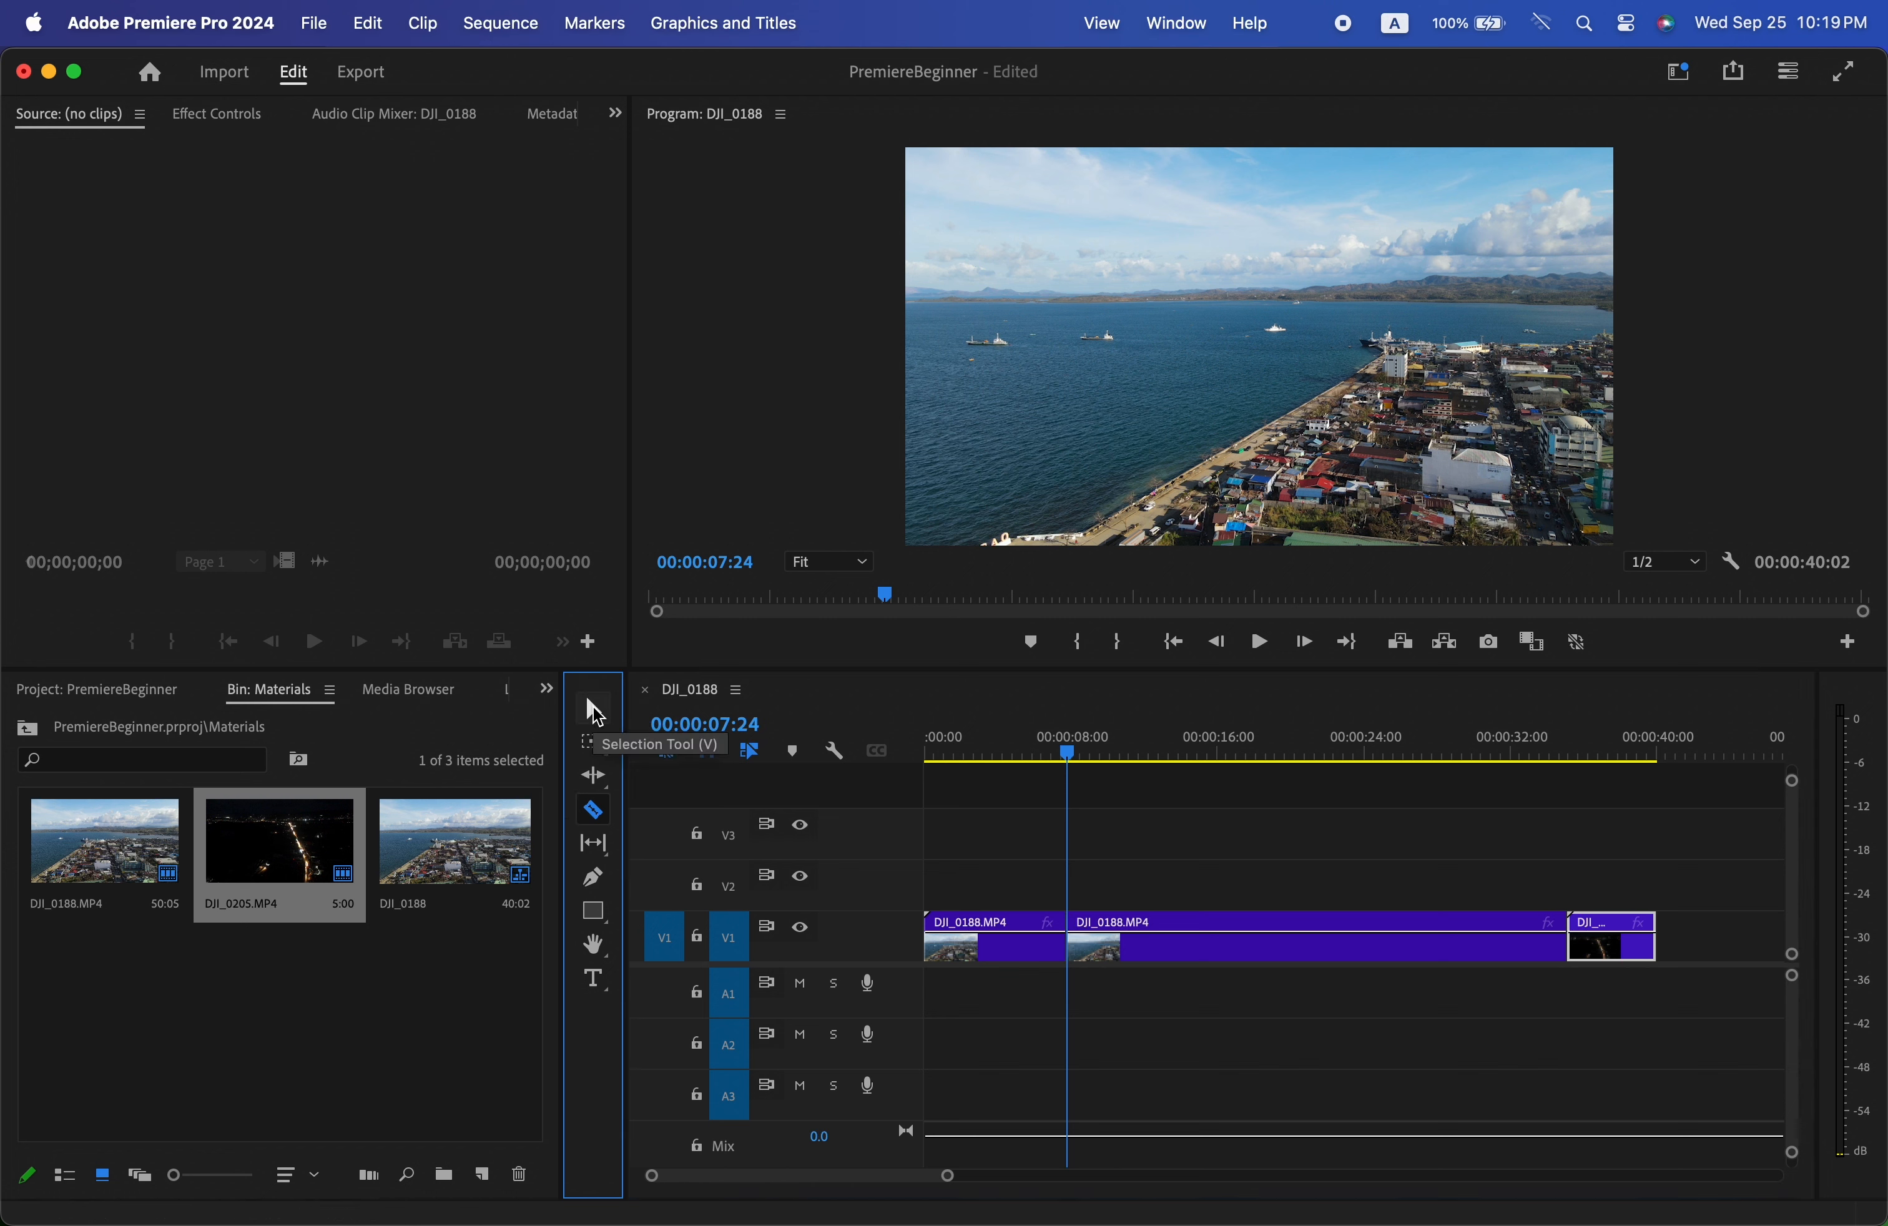
{"action": "left_click", "coordinate": [593, 708]}
{"action": "left_click", "coordinate": [1124, 963]}
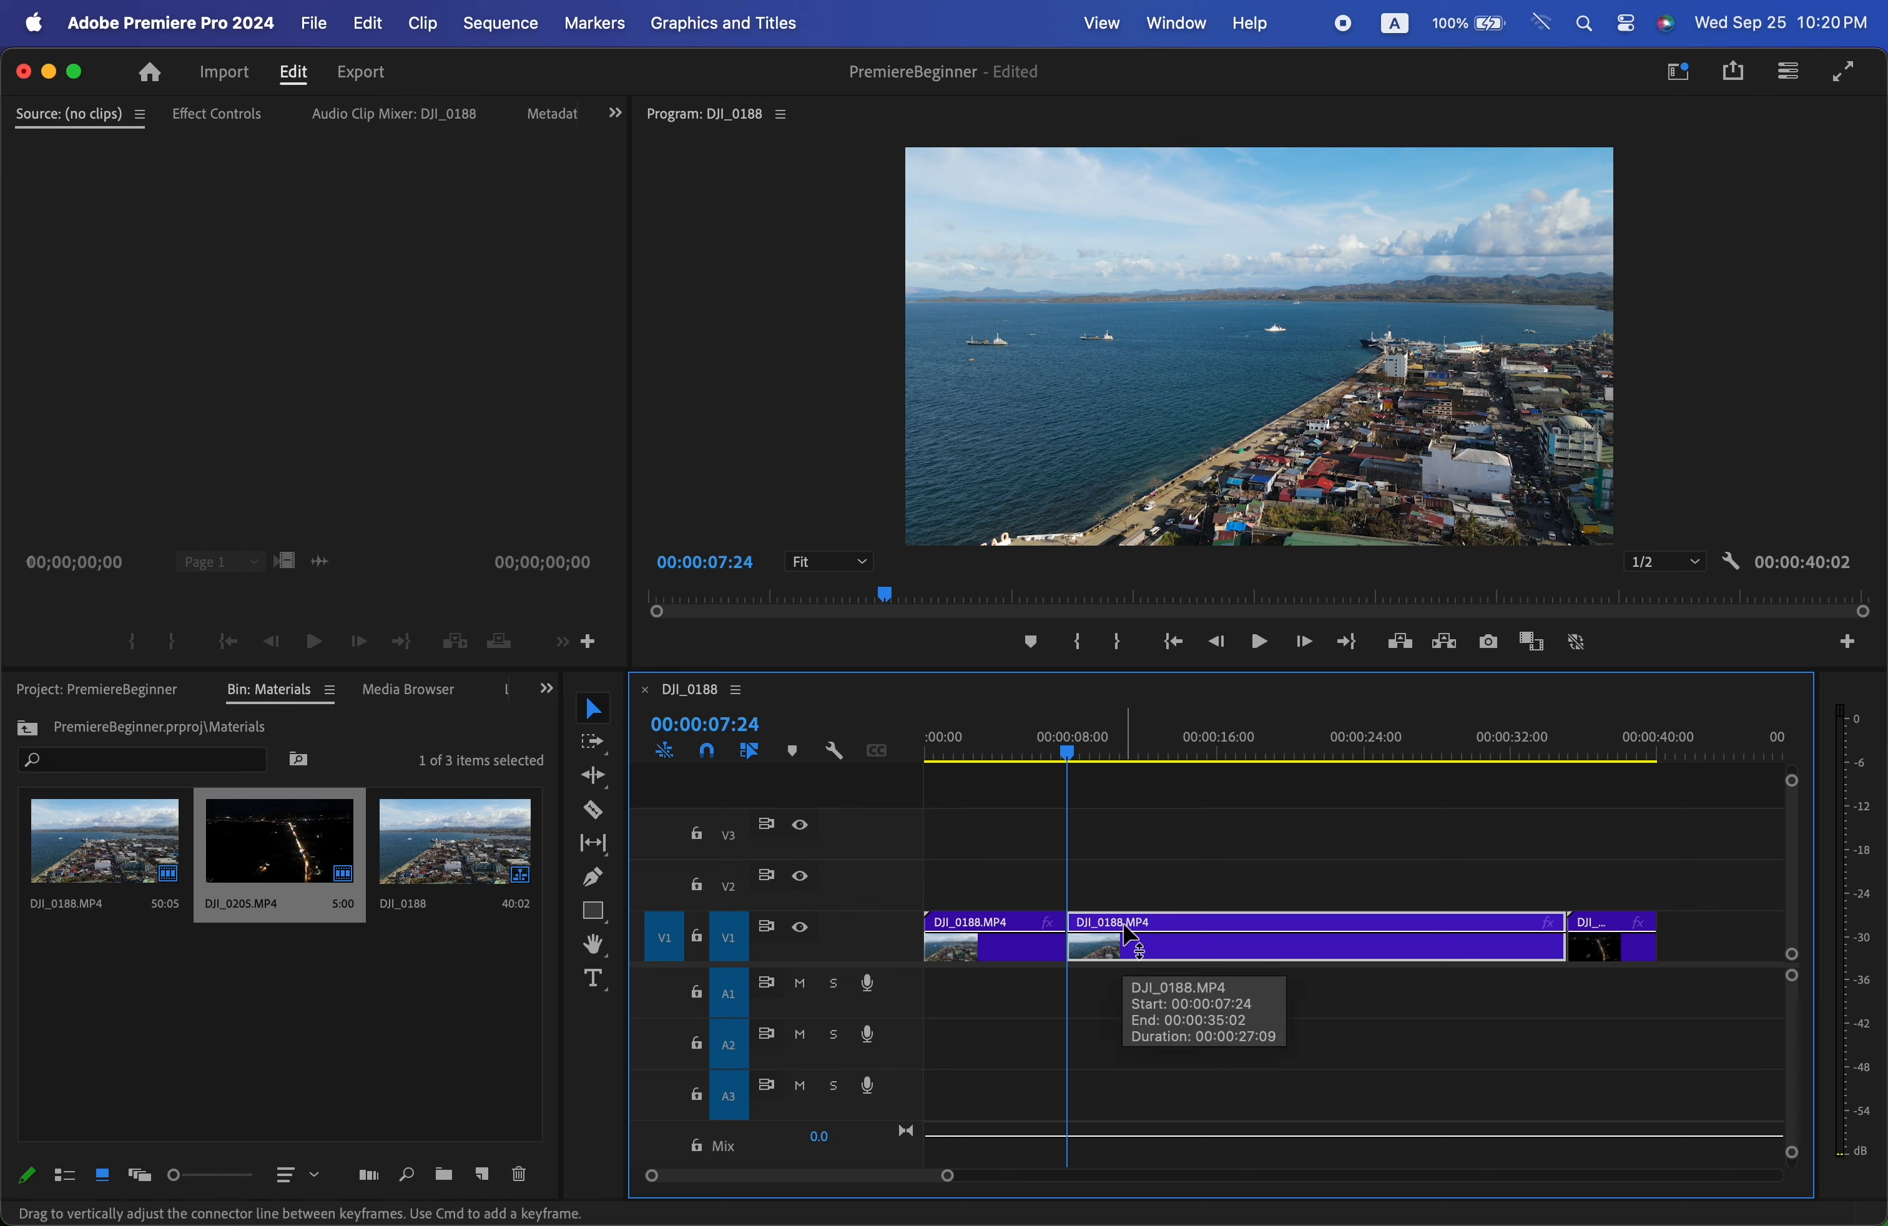
{"action": "key", "text": "Delete"}
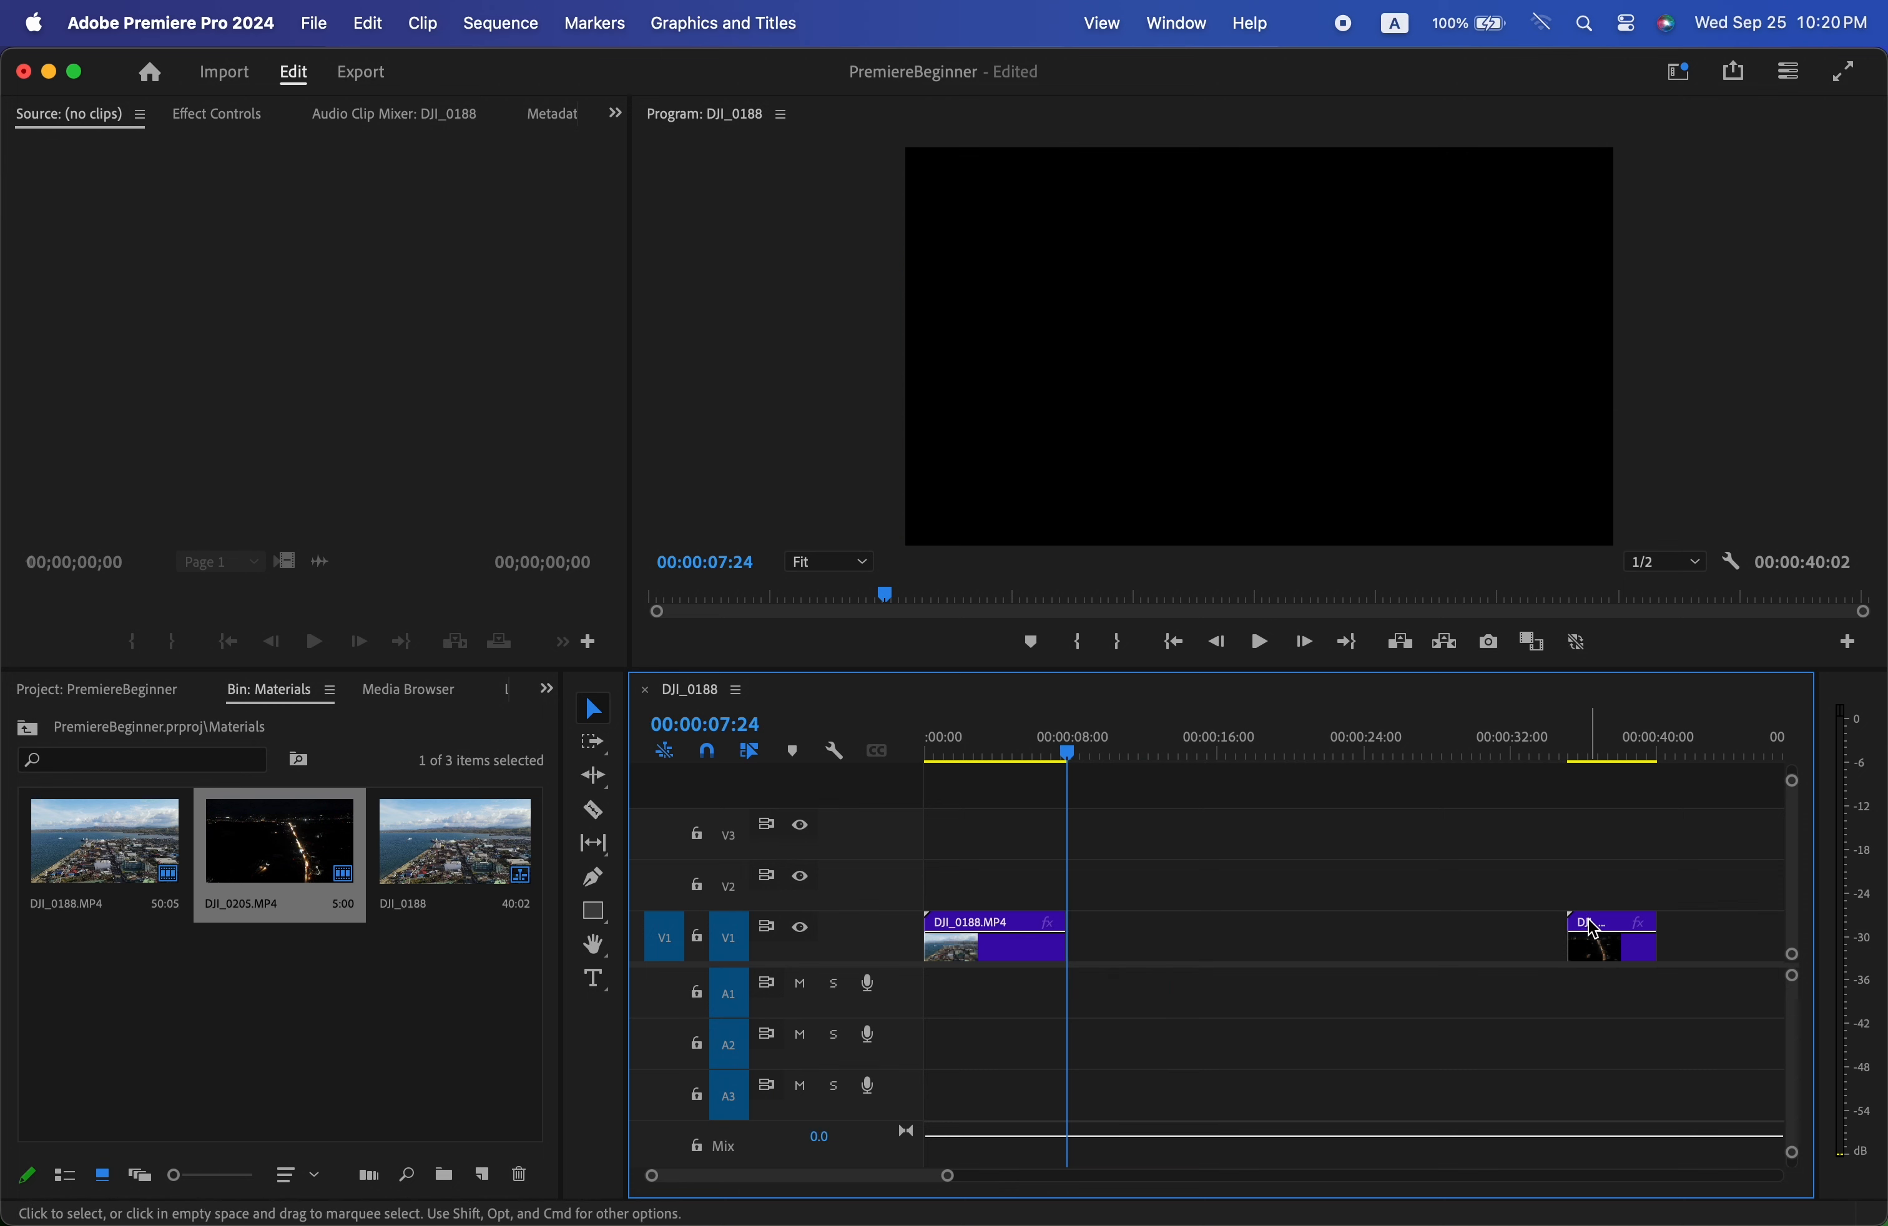
{"action": "left_click_drag", "start_coordinate": [1587, 934], "coordinate": [1095, 946]}
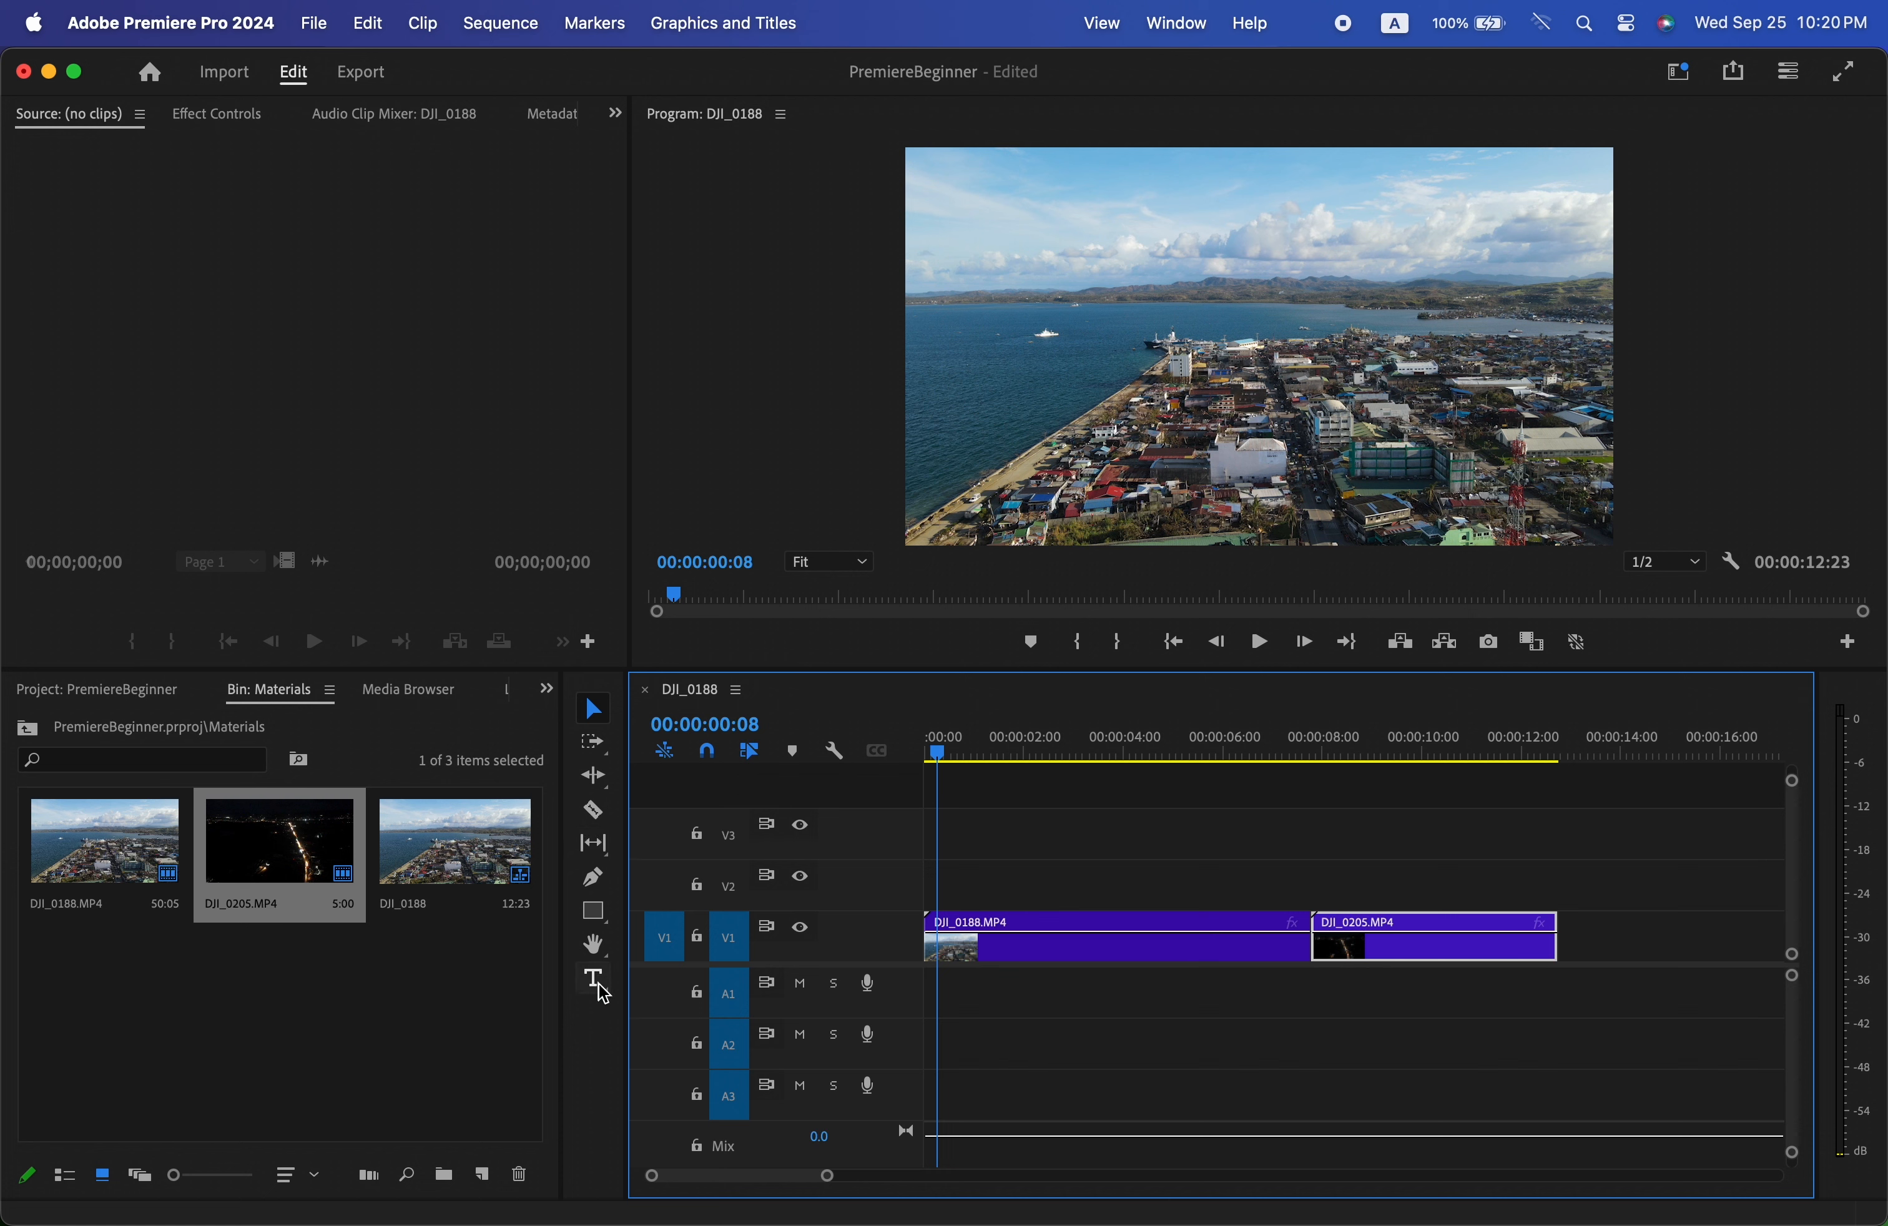
- Add a text layer reading "drone footage" over the sky in the upper part of the video frame
{"action": "left_click", "coordinate": [597, 984]}
{"action": "left_click", "coordinate": [987, 220]}
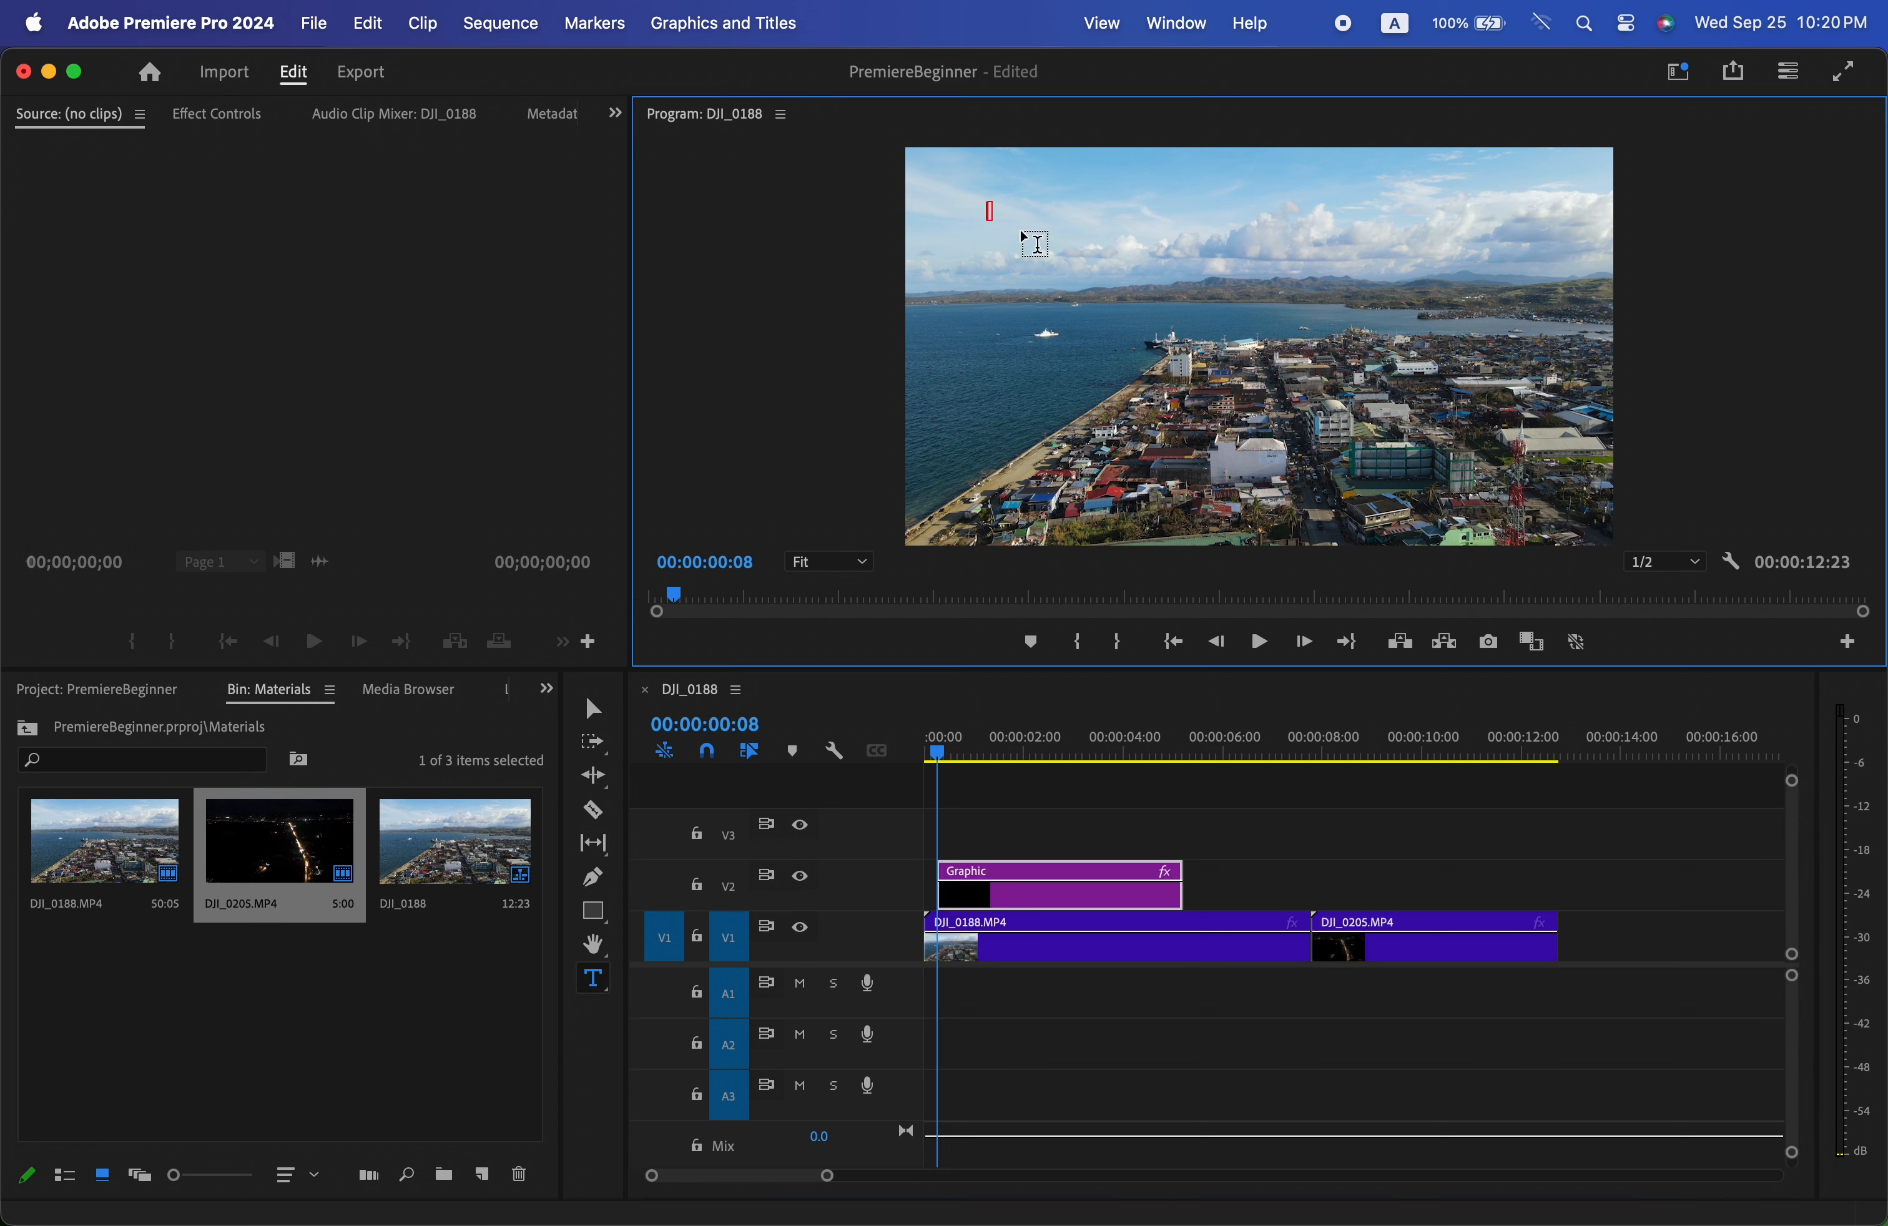
{"action": "type", "text": "drone footage"}
{"action": "key", "text": "Escape"}
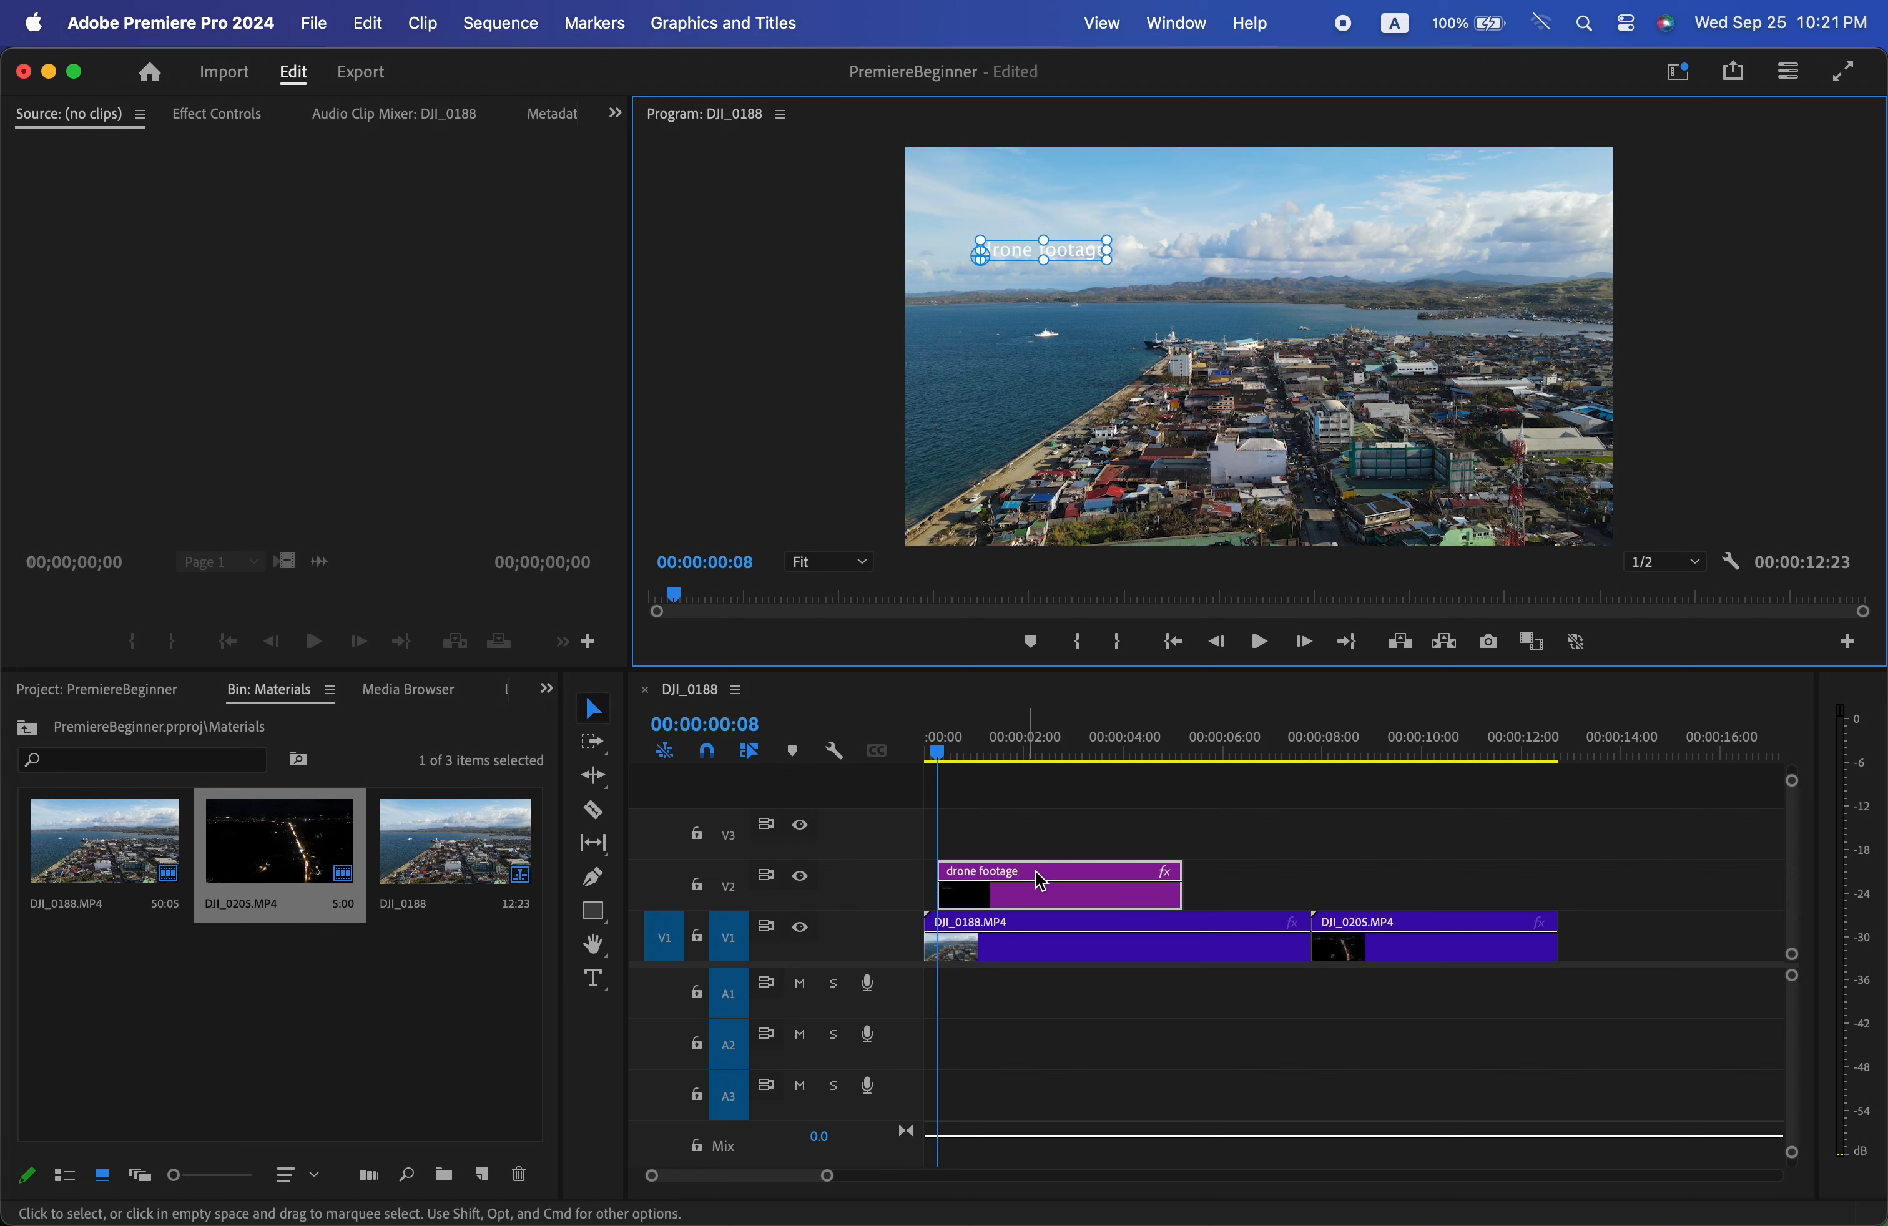
- Shift the drone footage title on V2 to start about 1.5 seconds into the sequence and preview its appearance
{"action": "key", "text": "space"}
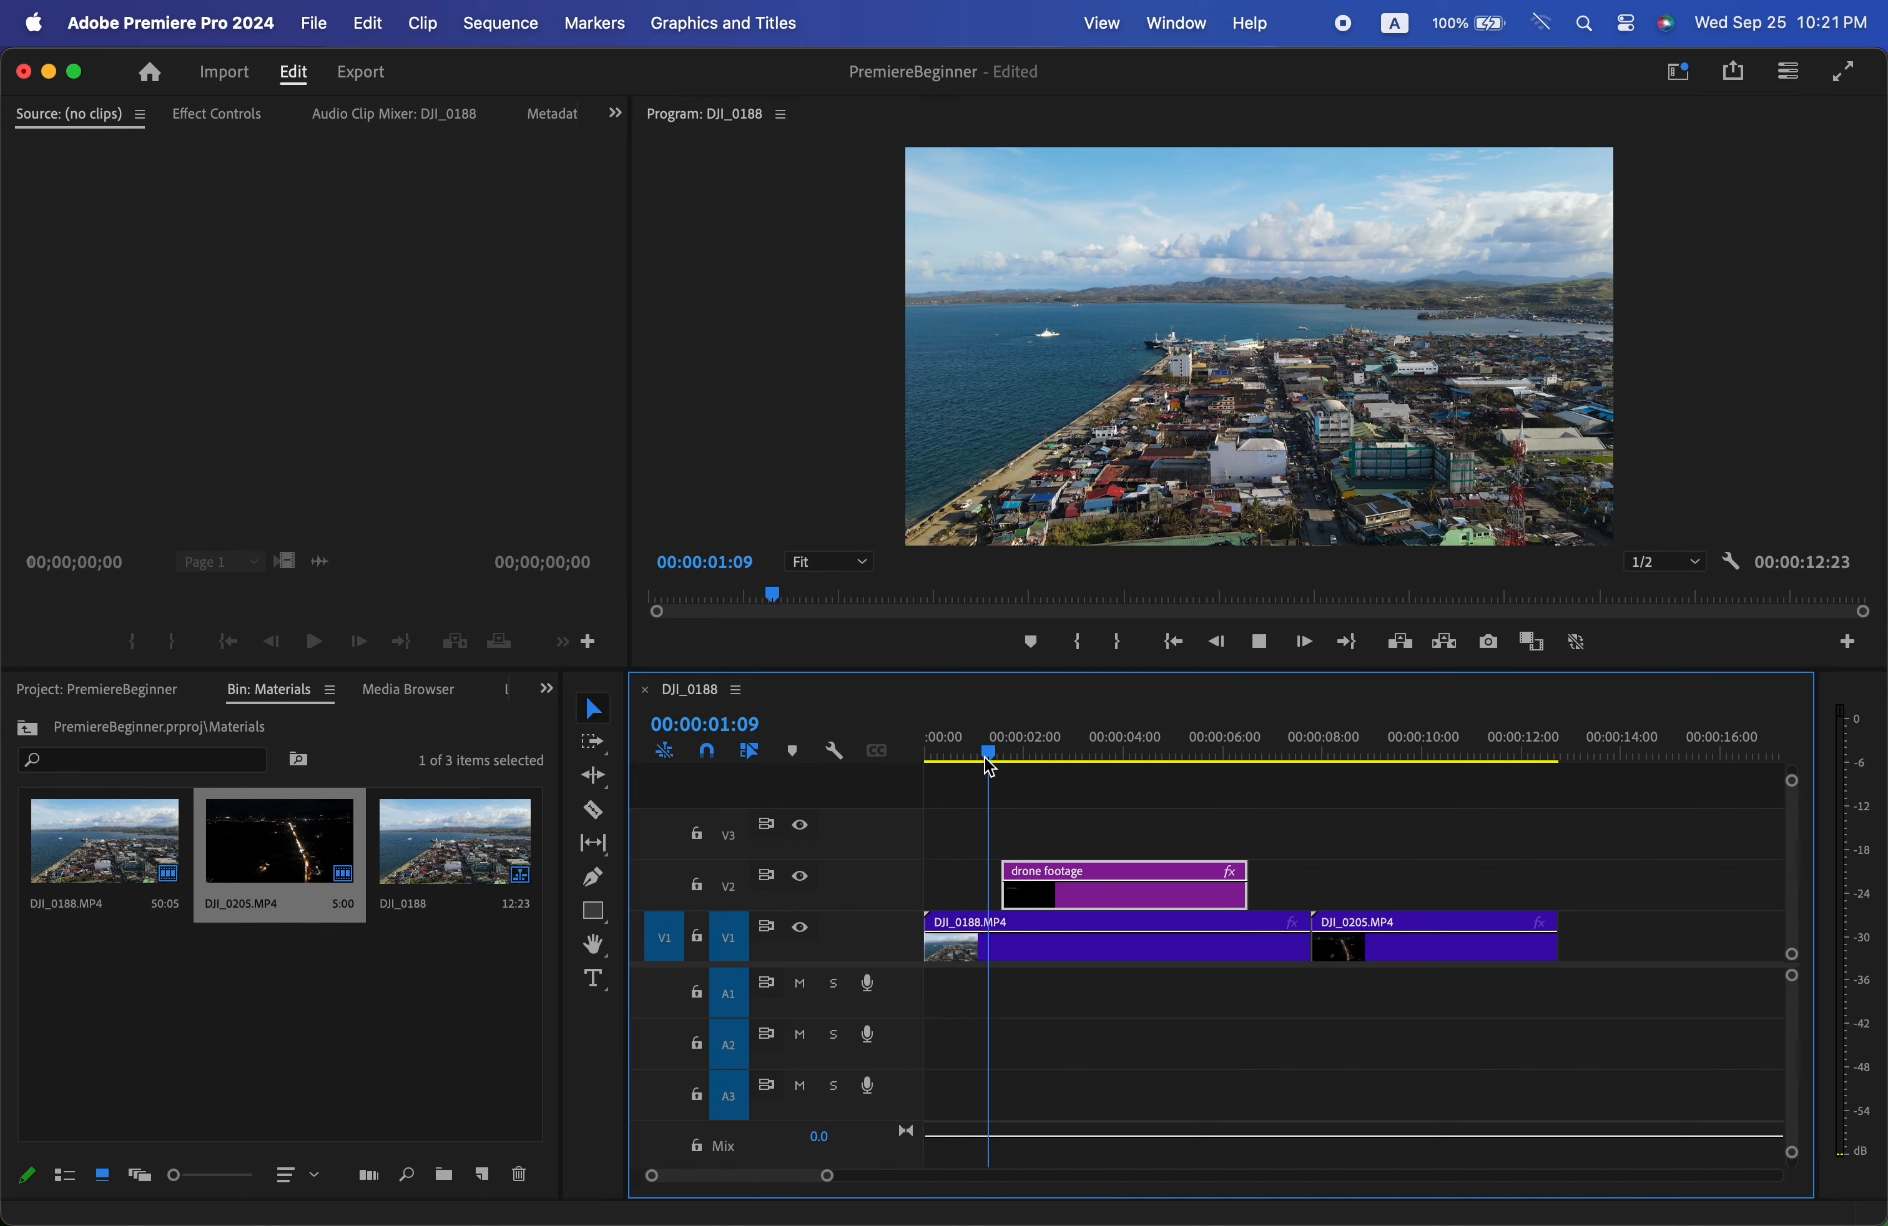
{"action": "left_click", "coordinate": [961, 757]}
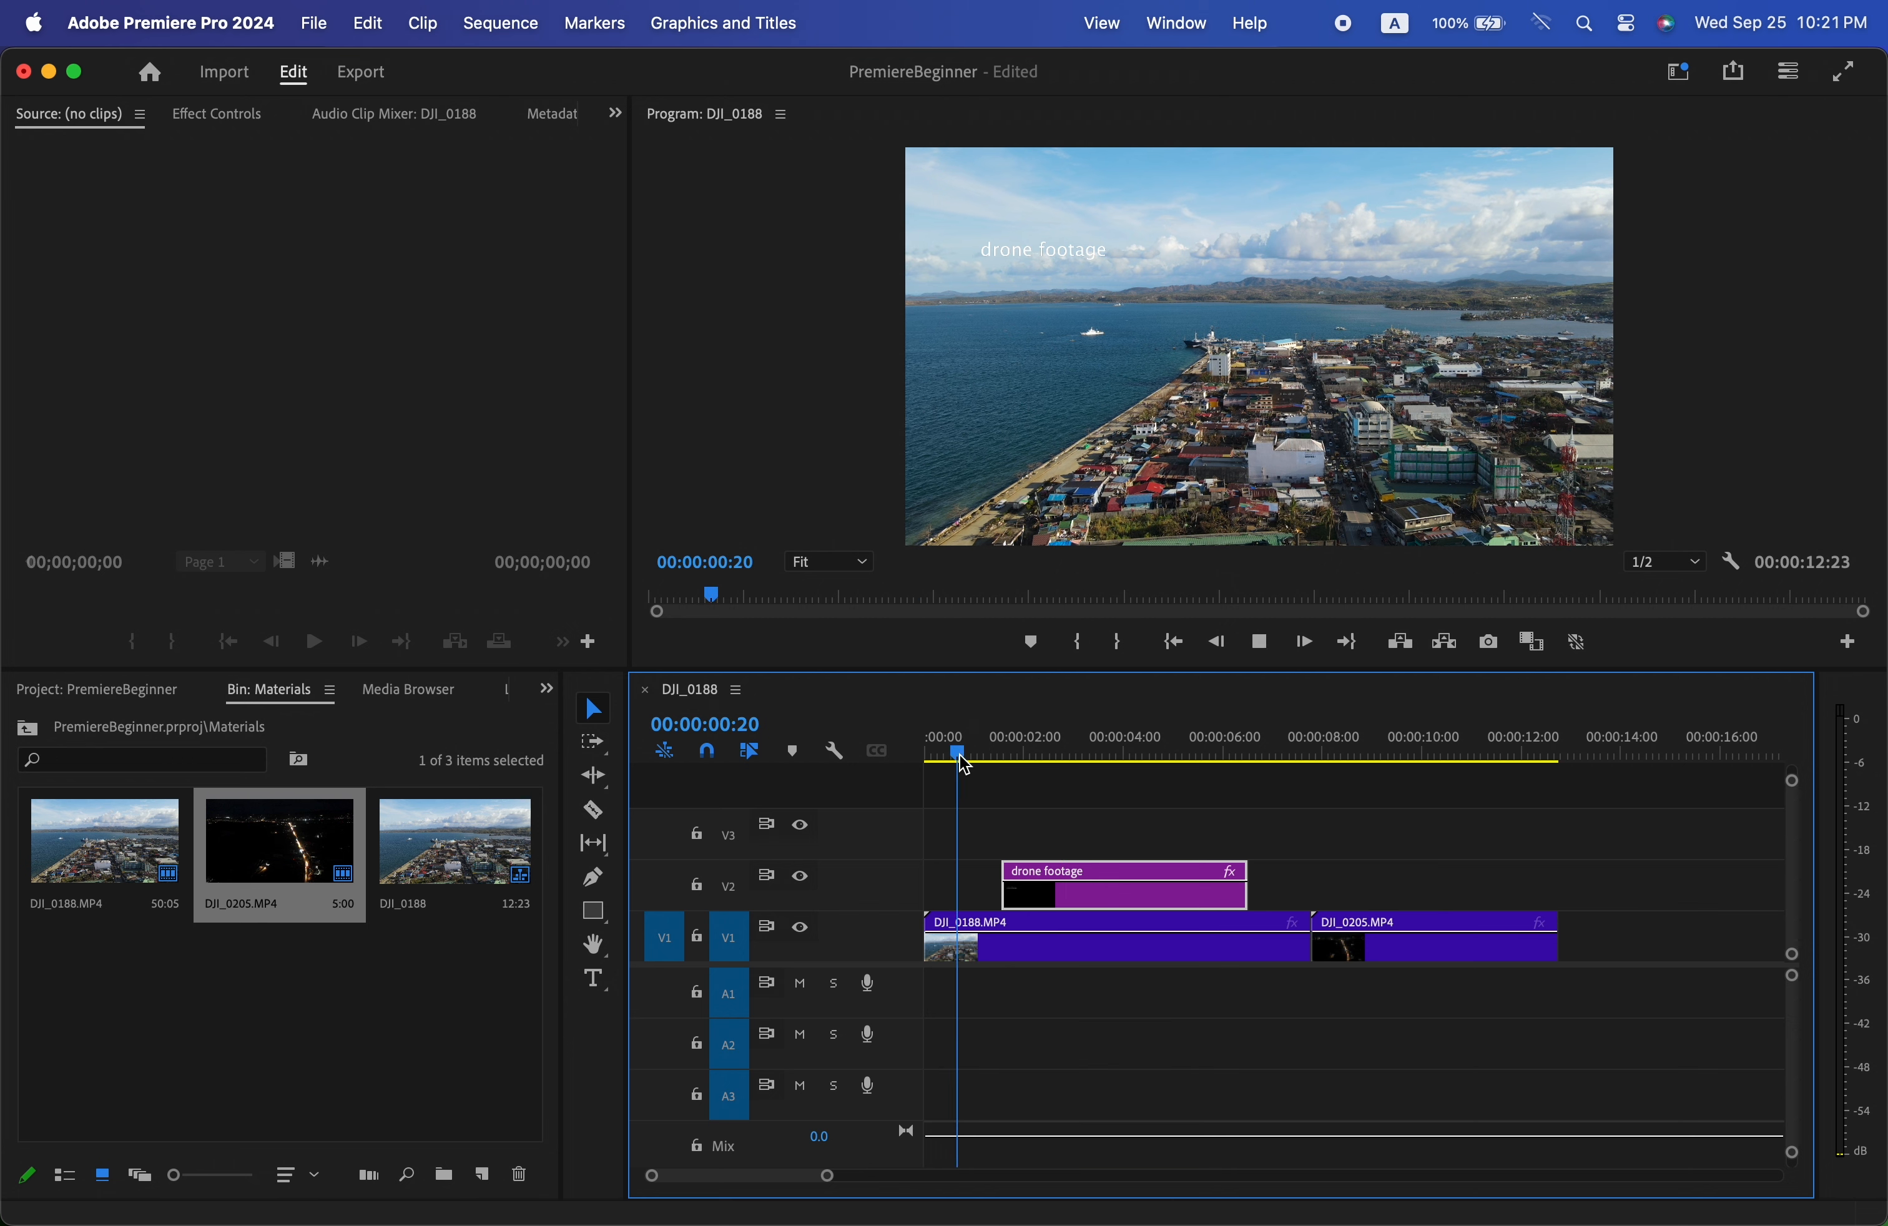
{"action": "left_click_drag", "start_coordinate": [1119, 880], "coordinate": [1094, 876]}
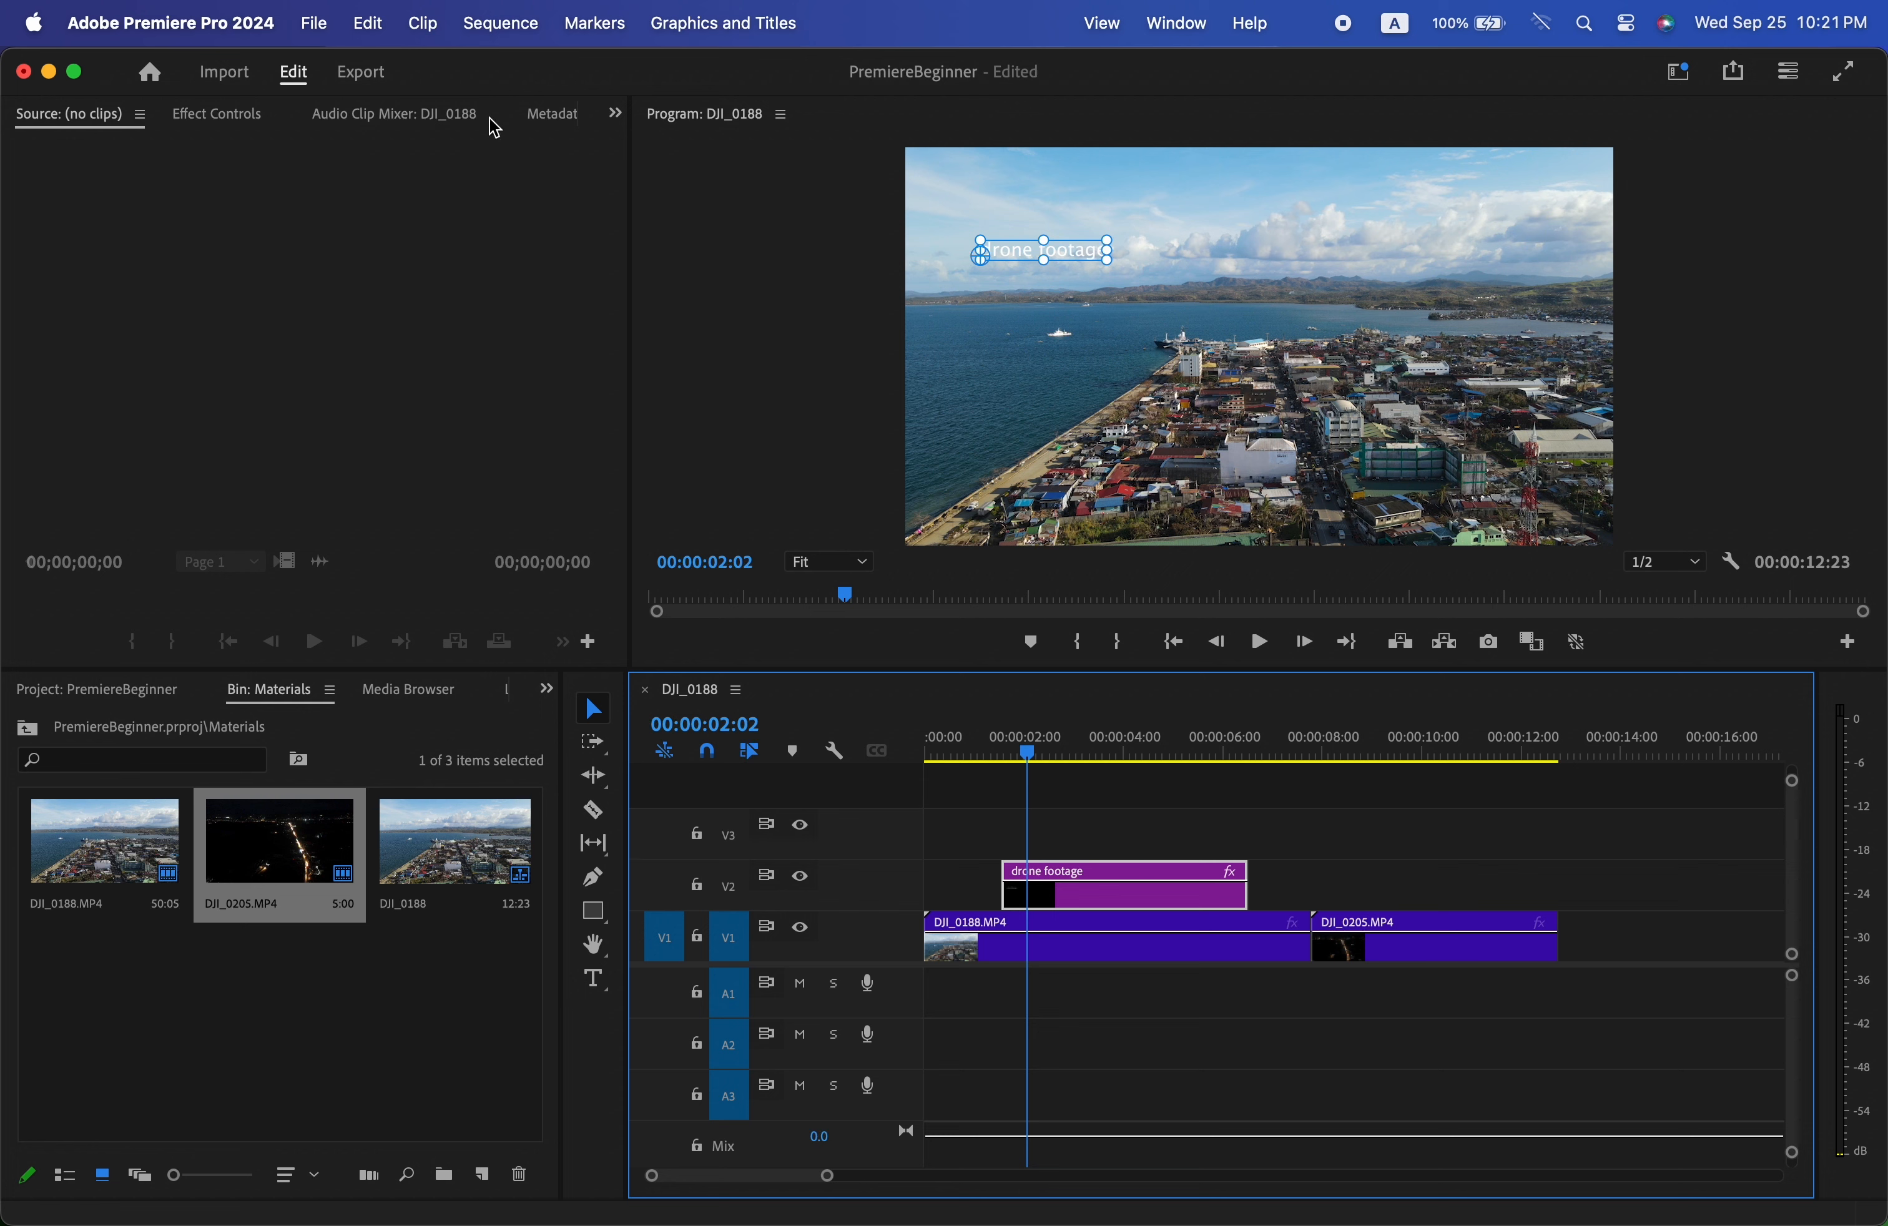
- Set the drone footage title's font to Impact and its size to 300
{"action": "left_click", "coordinate": [237, 119]}
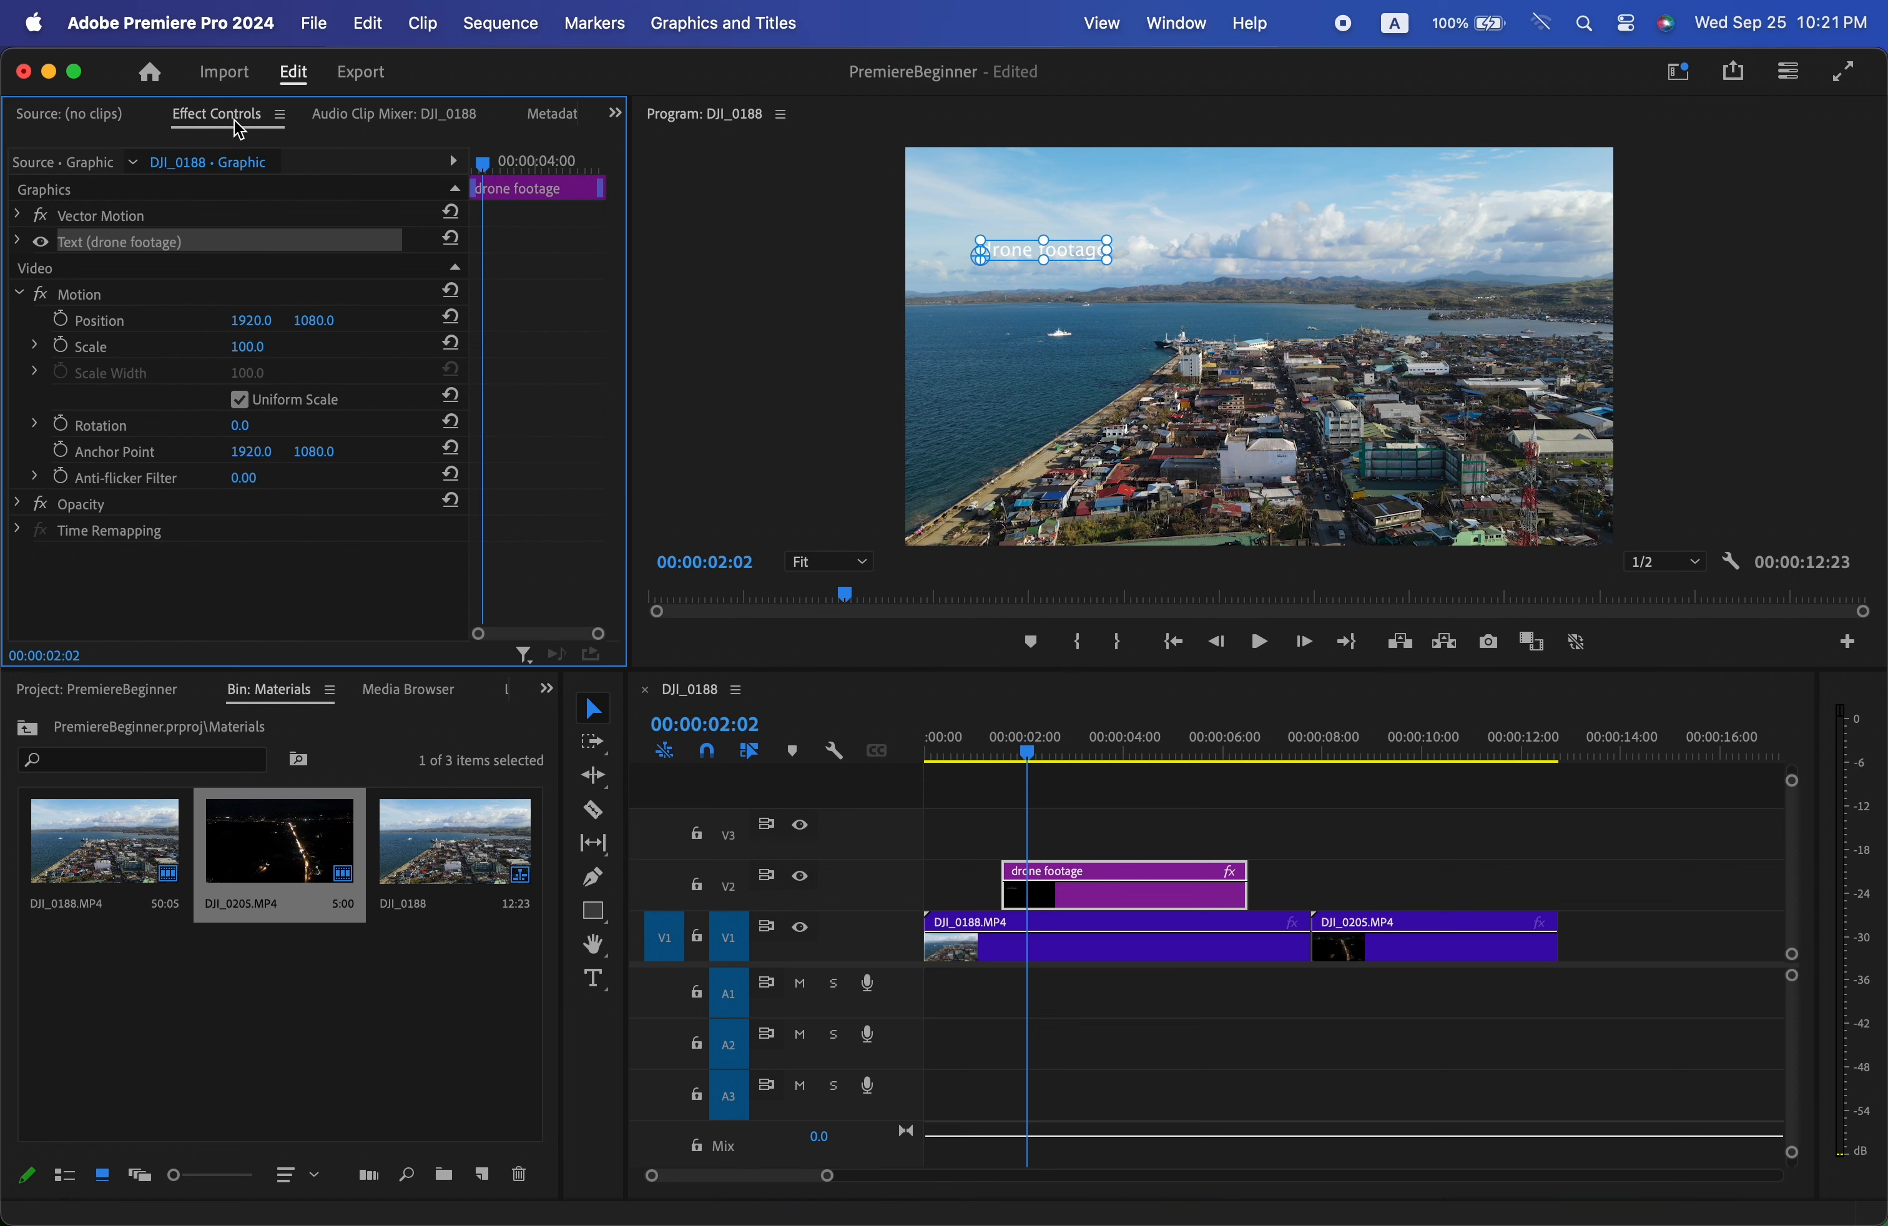
{"action": "left_click", "coordinate": [19, 241]}
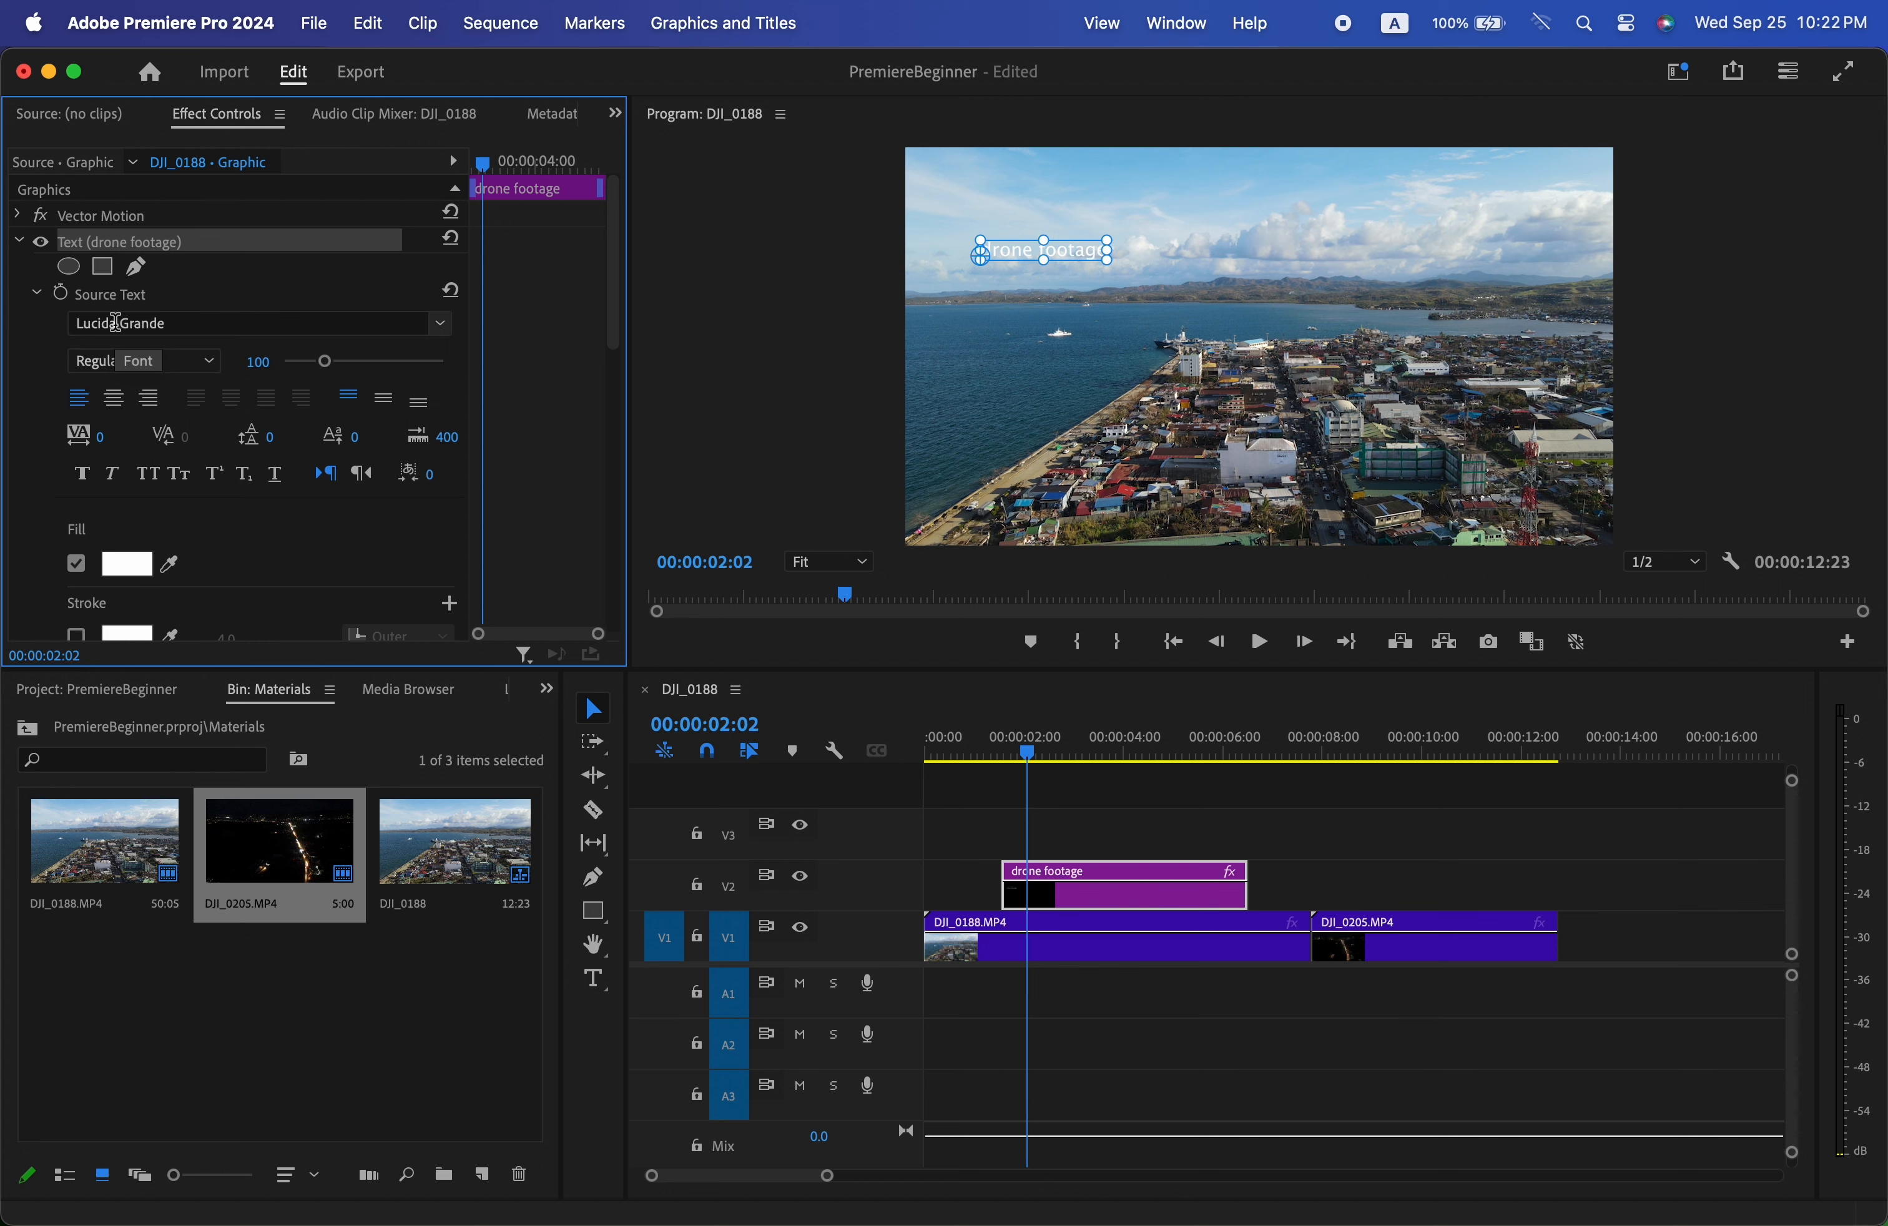
{"action": "left_click", "coordinate": [115, 321]}
{"action": "type", "text": "impact"}
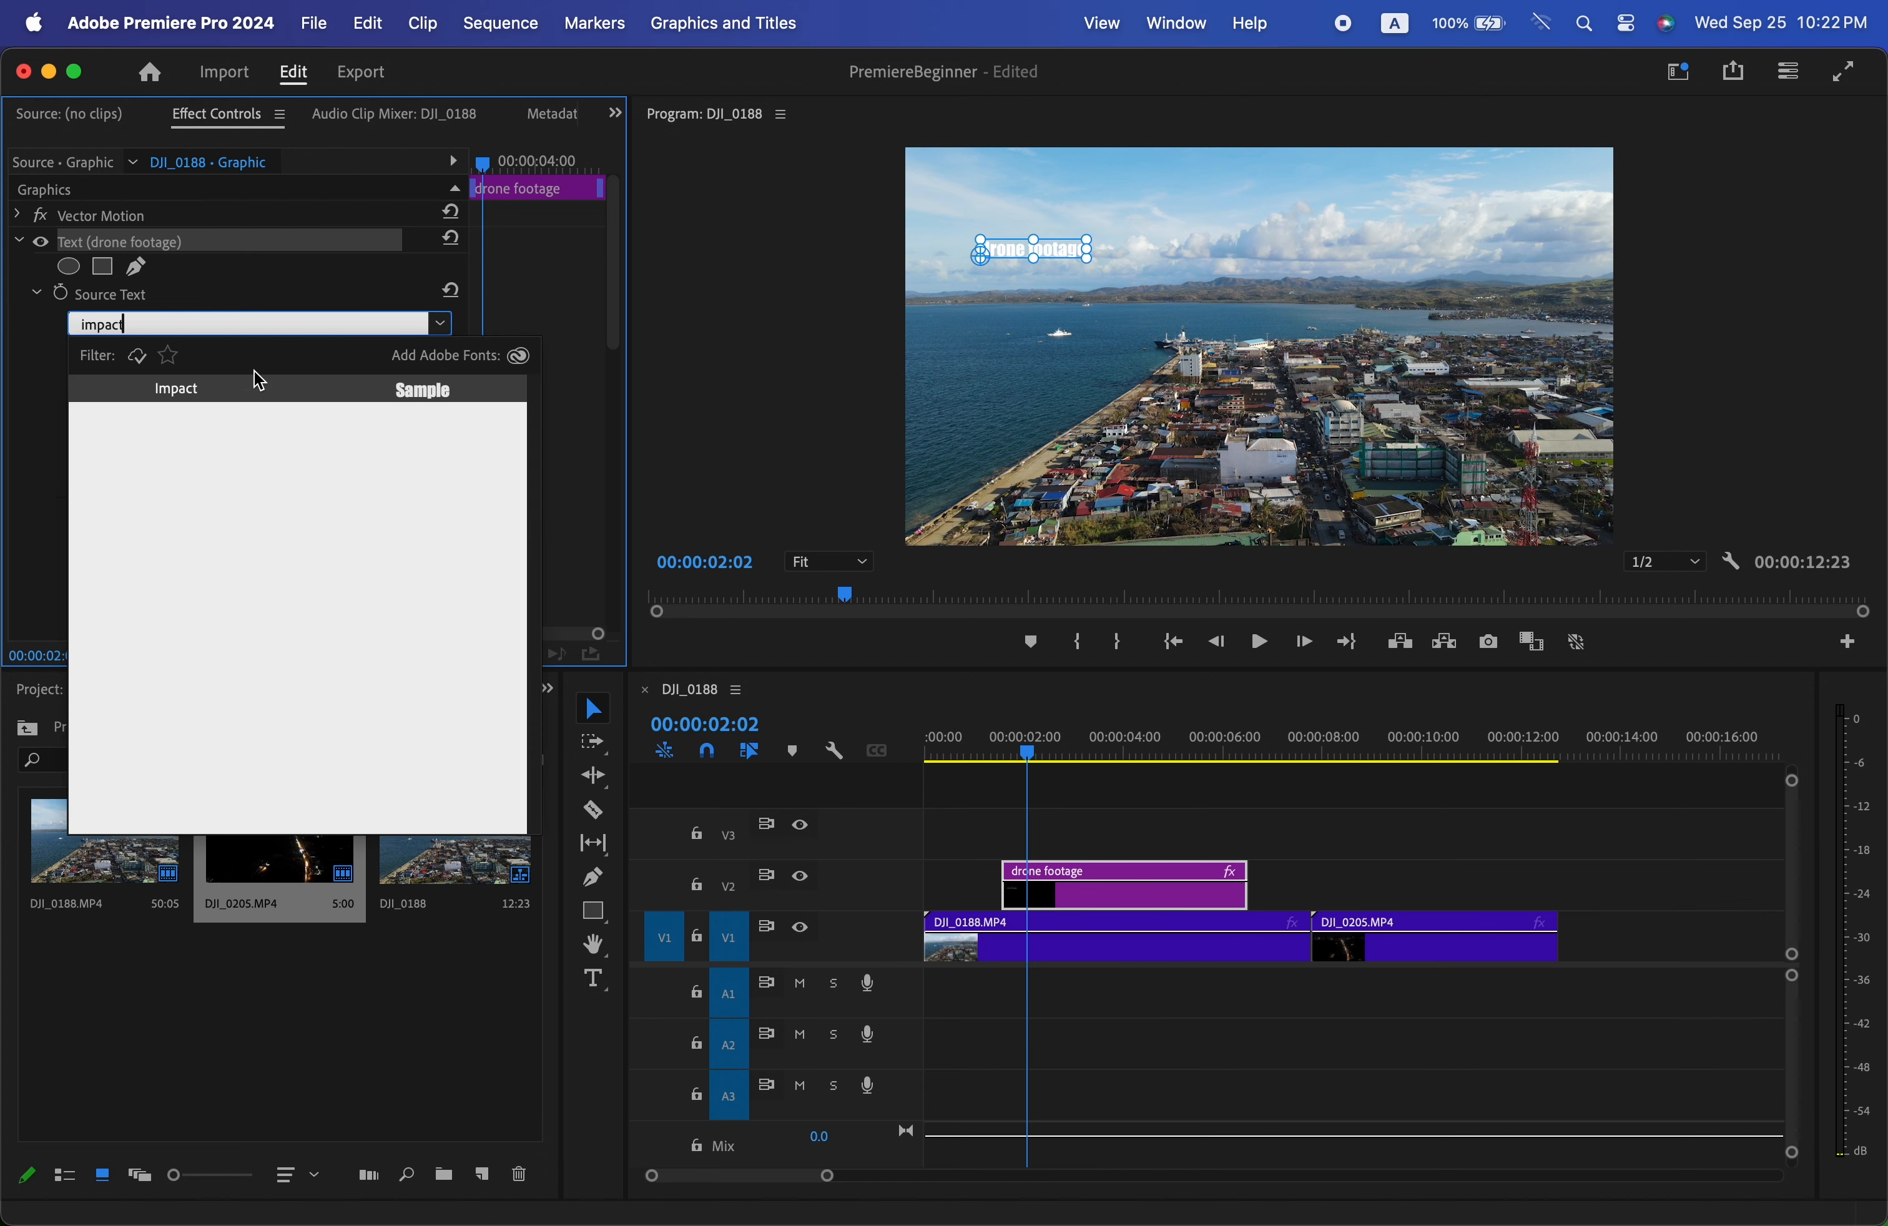
{"action": "left_click", "coordinate": [192, 389]}
{"action": "left_click", "coordinate": [252, 361]}
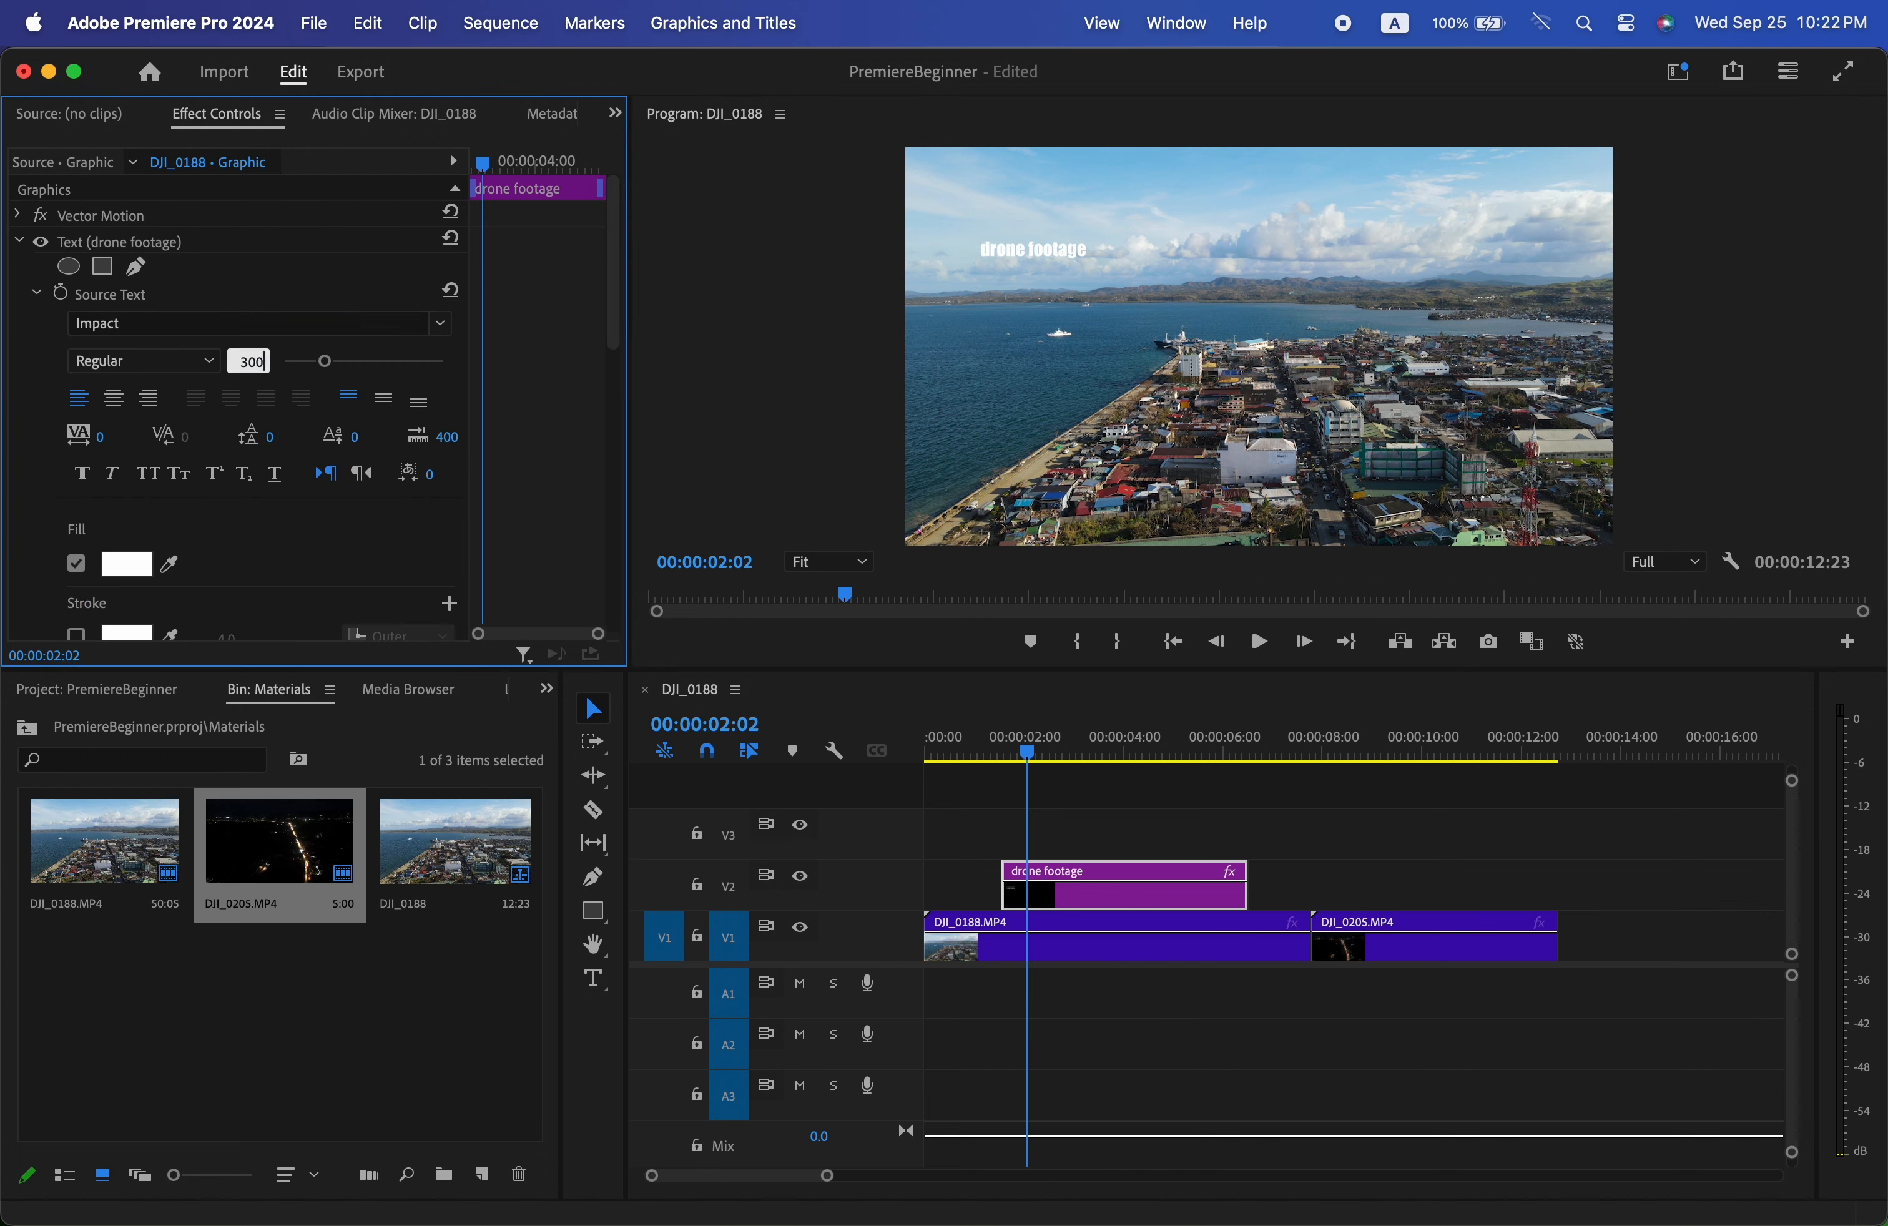
{"action": "type", "text": "300"}
{"action": "key", "text": "Return"}
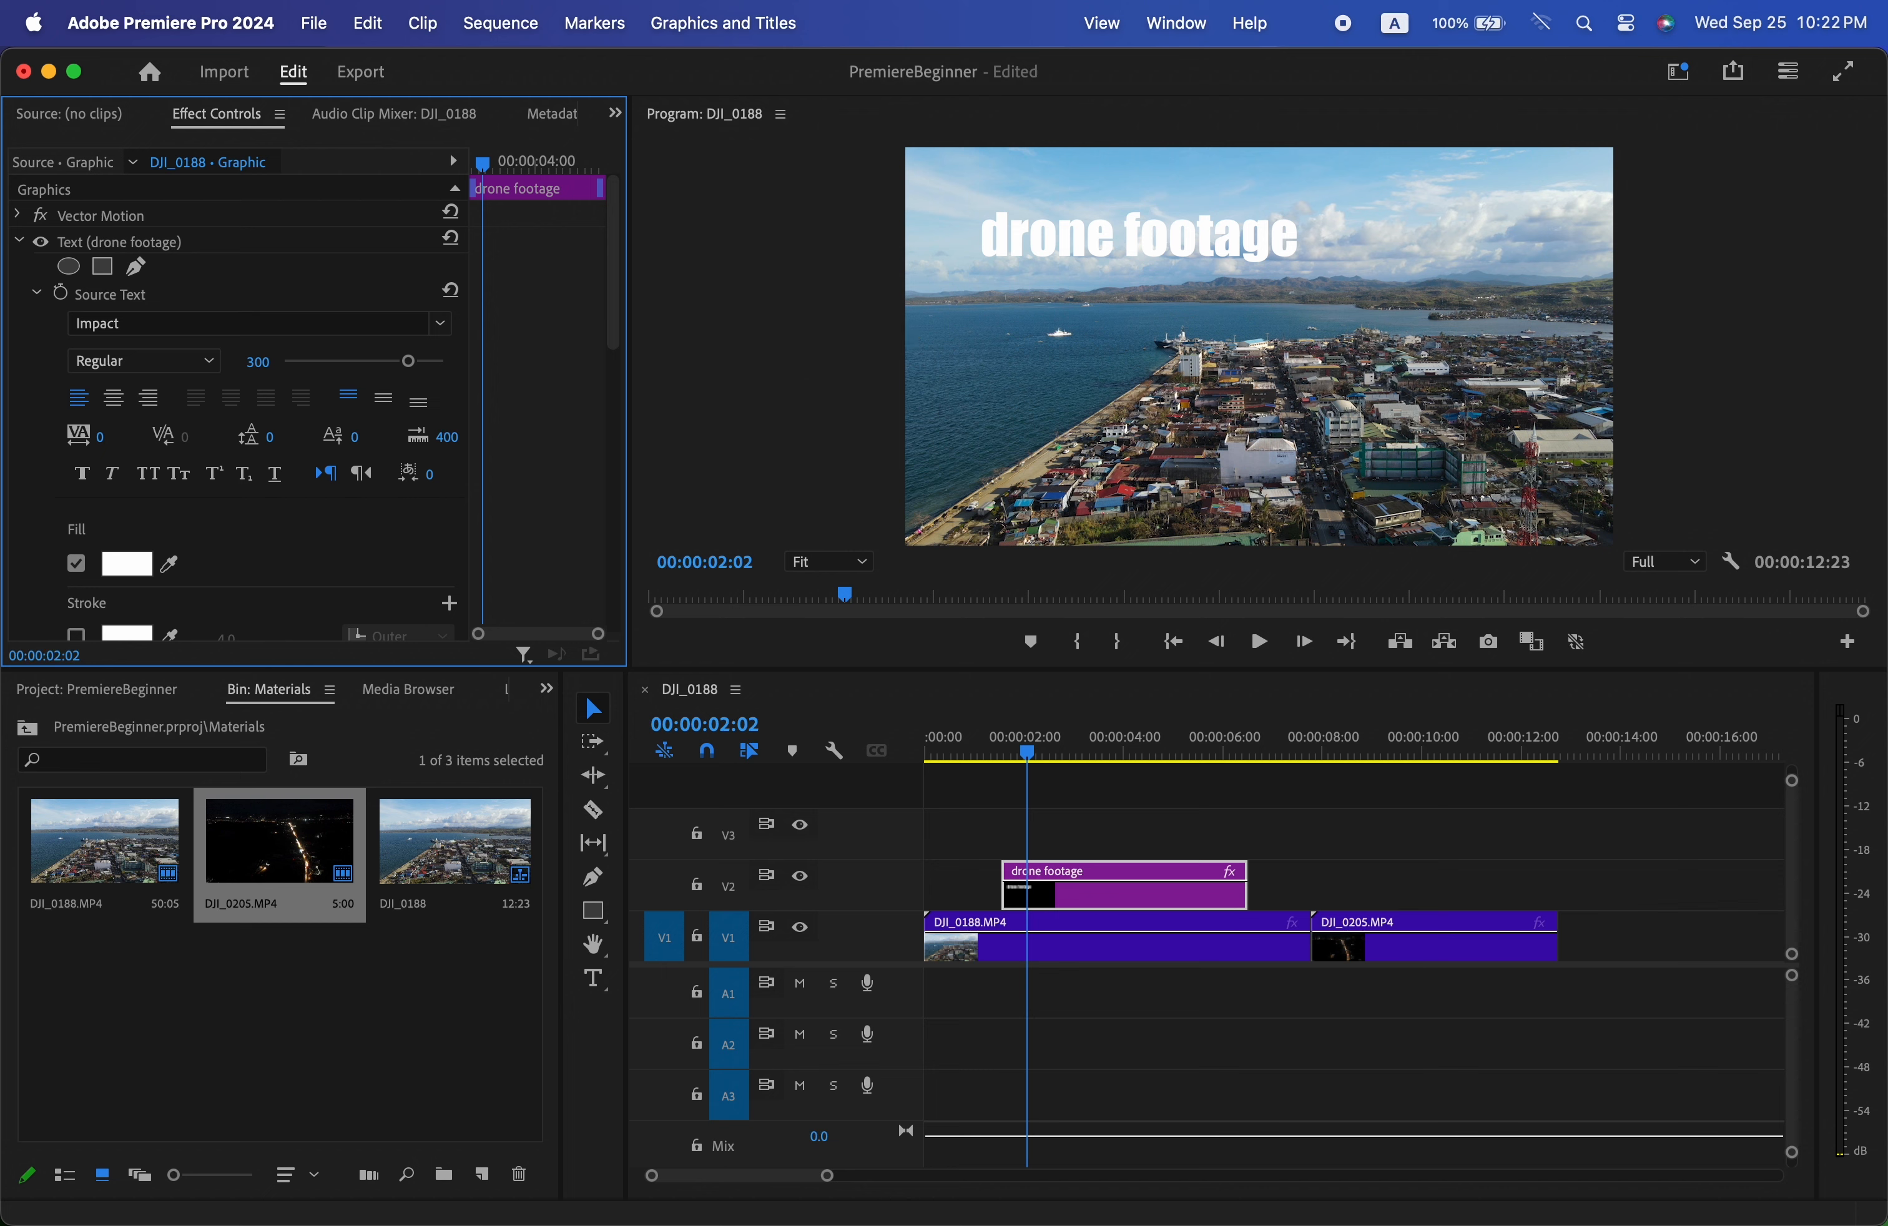
- Enable a black (000000) stroke and a shadow on the drone footage title text
{"action": "scroll", "coordinate": [140, 500], "scroll_direction": "down", "scroll_amount": 10}
{"action": "left_click", "coordinate": [77, 238]}
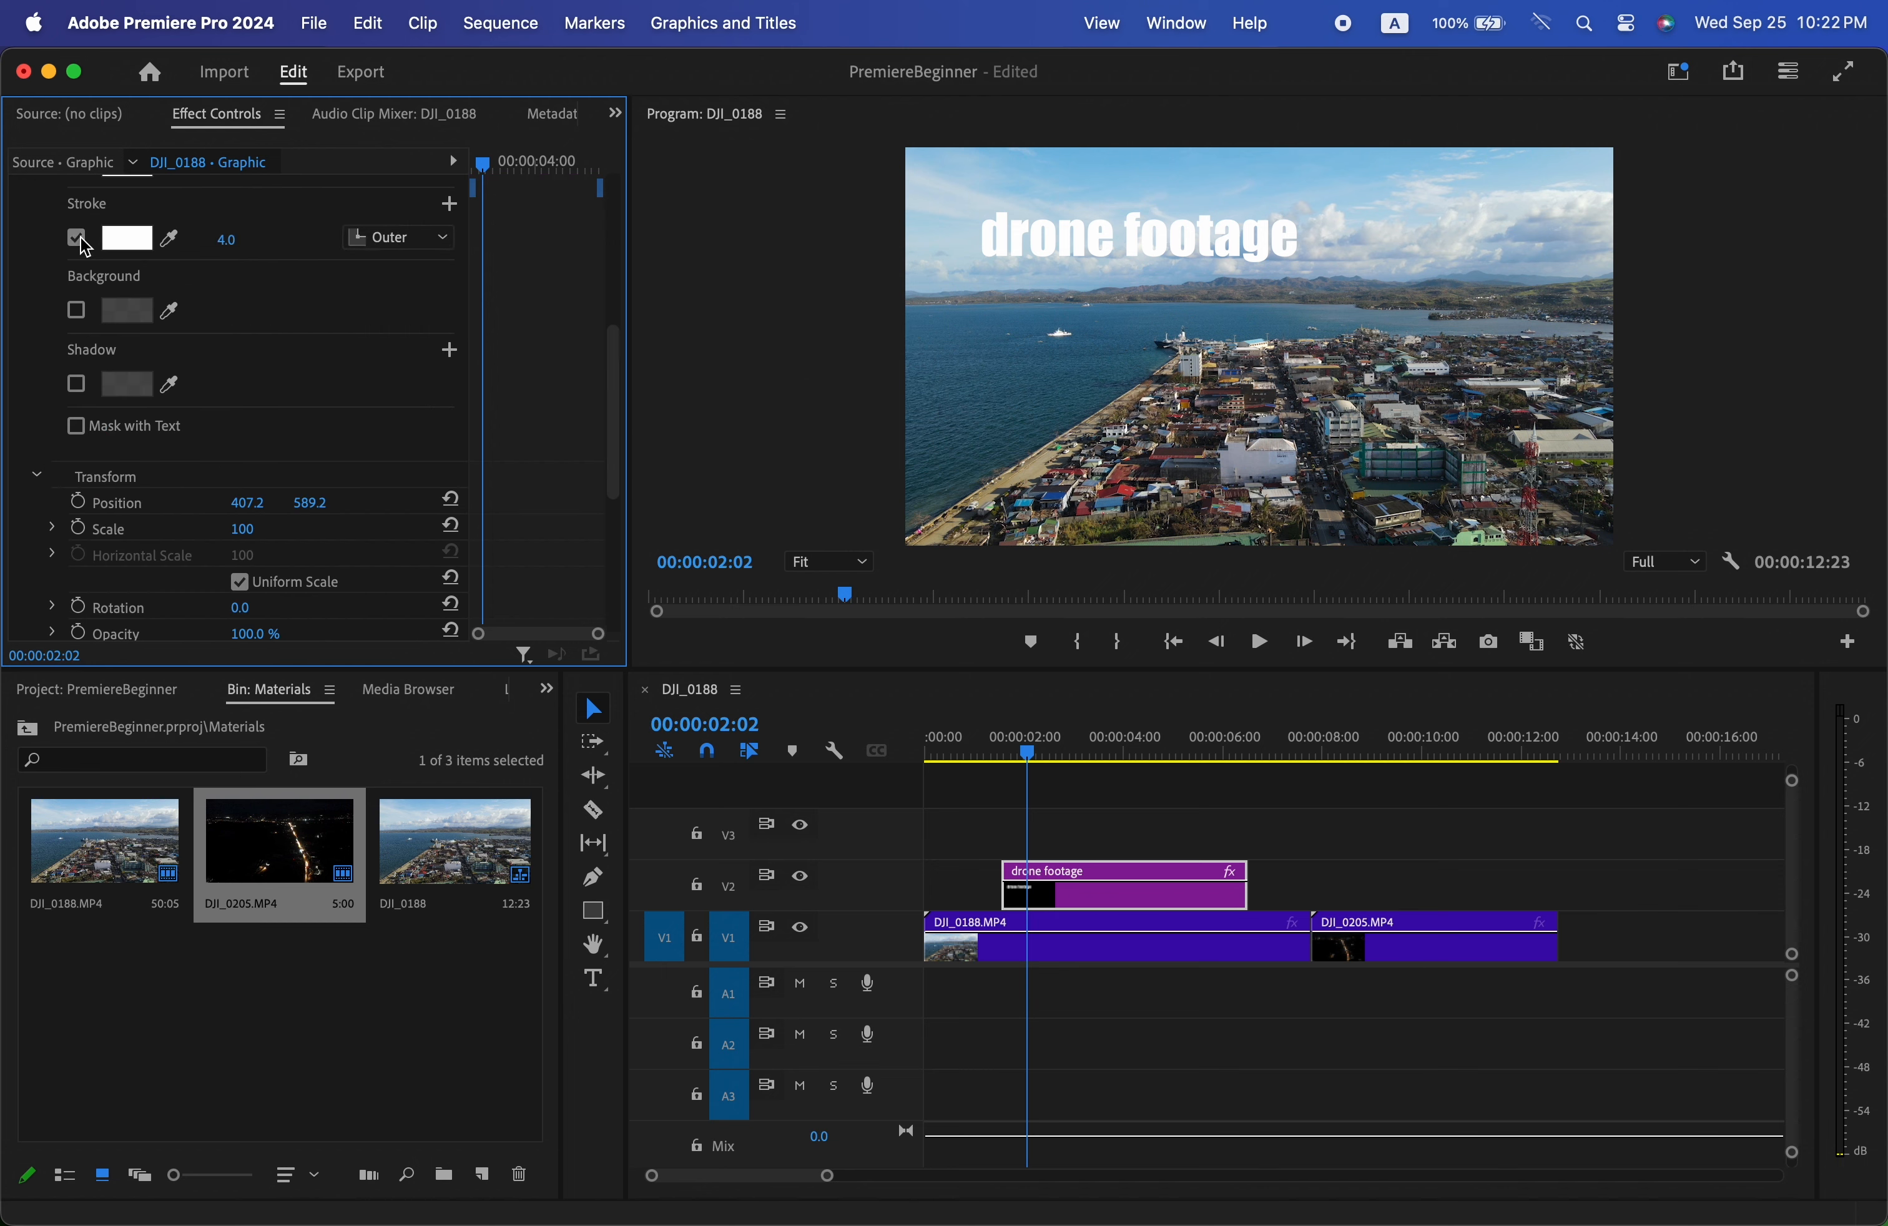
{"action": "left_click", "coordinate": [127, 238]}
{"action": "left_click_drag", "start_coordinate": [826, 561], "coordinate": [564, 443]}
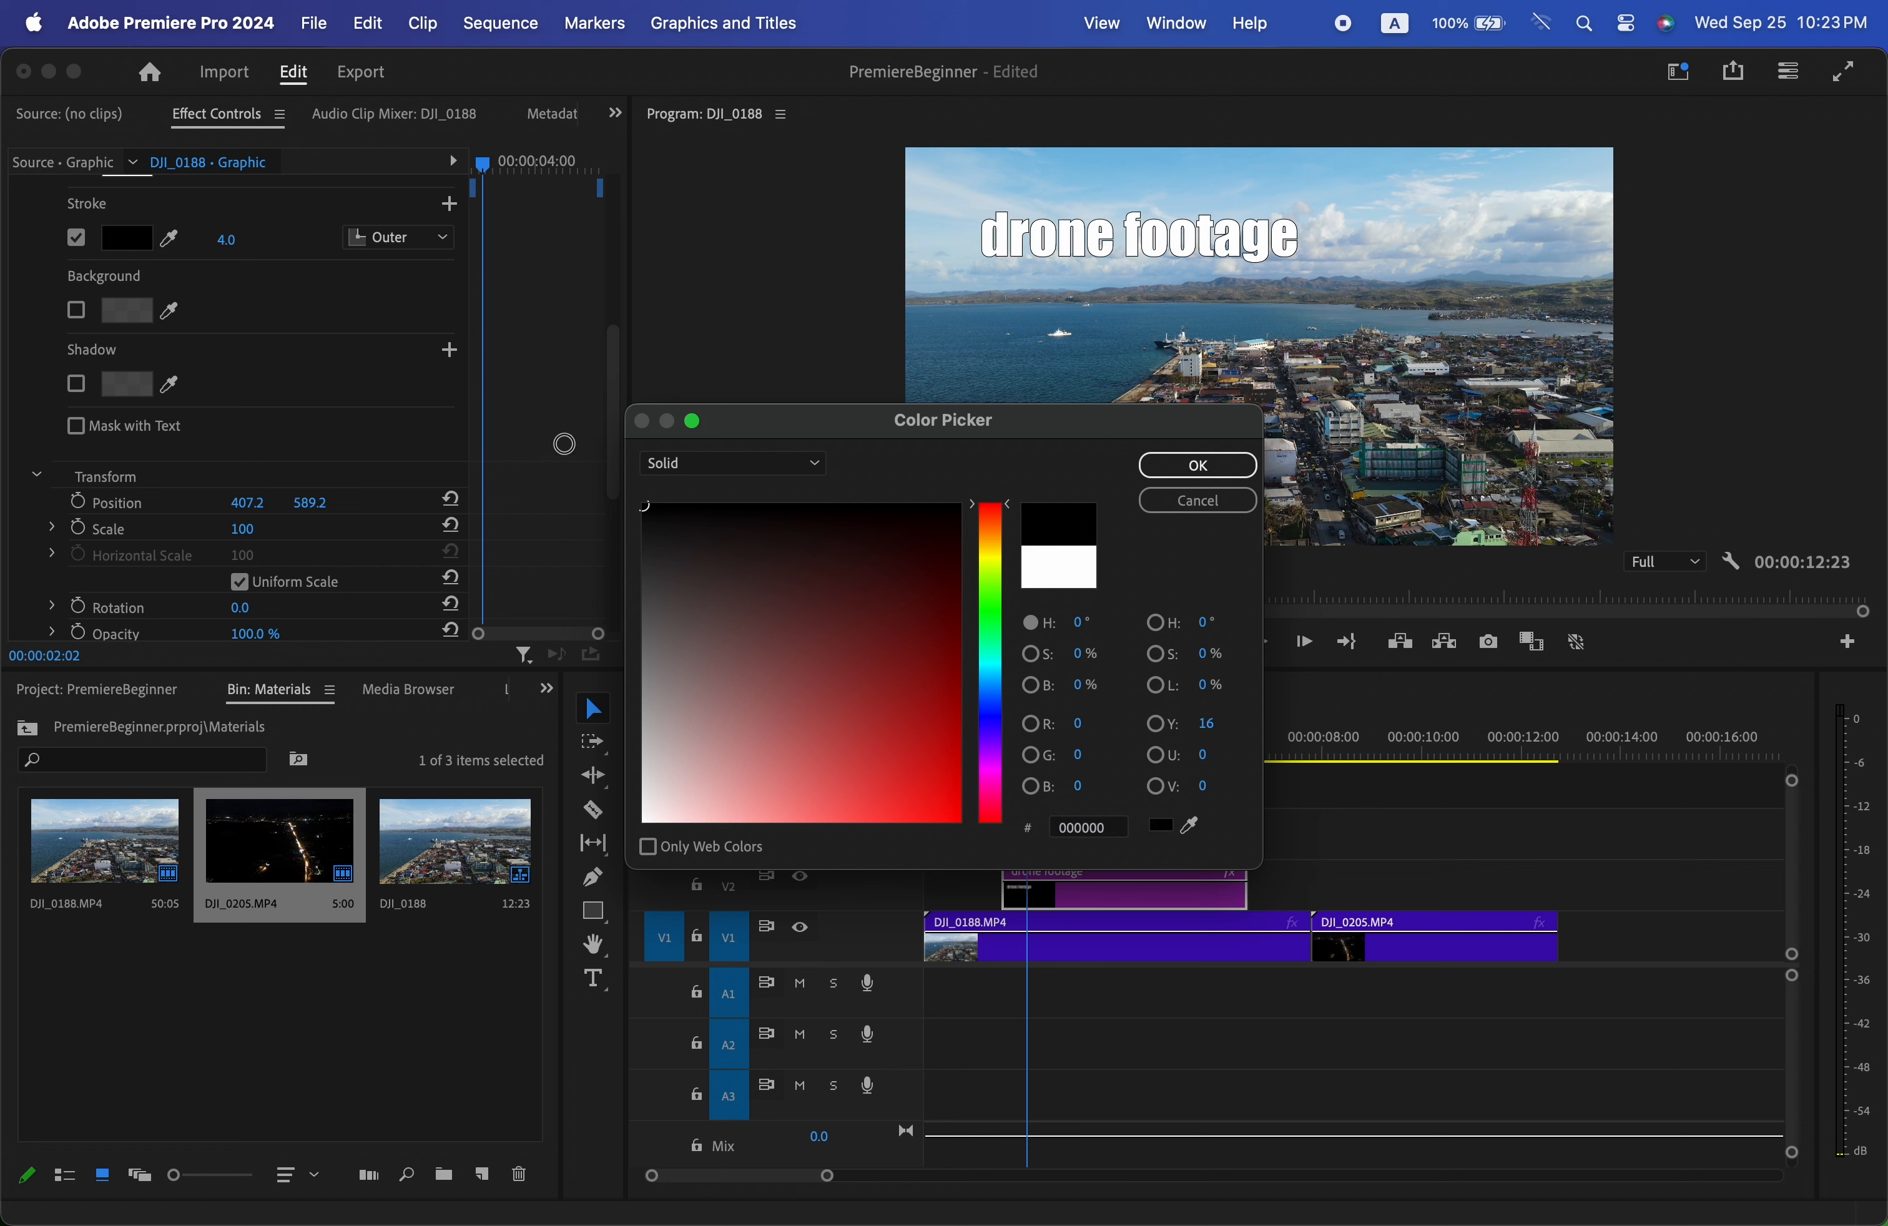
{"action": "left_click", "coordinate": [1154, 465]}
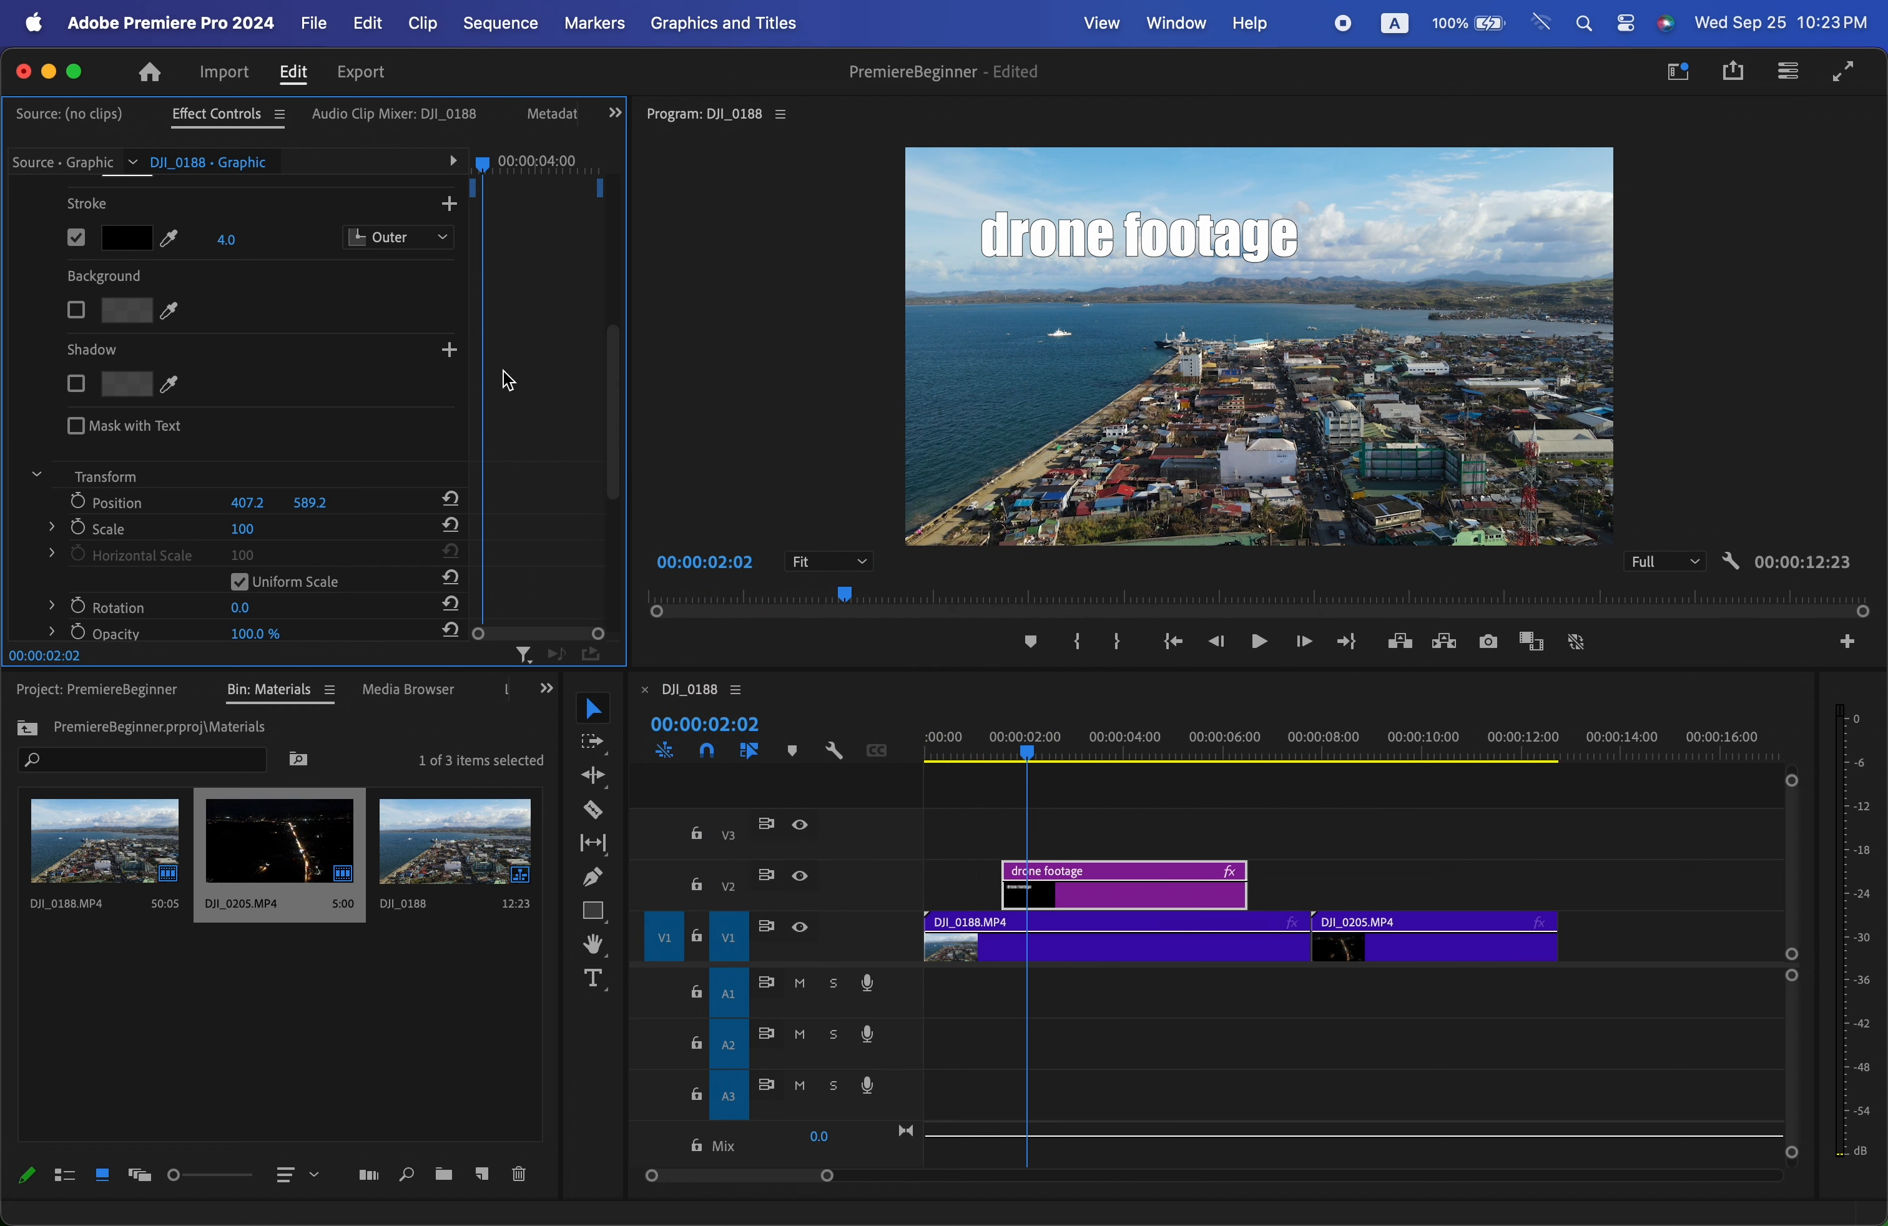
{"action": "left_click", "coordinate": [78, 385]}
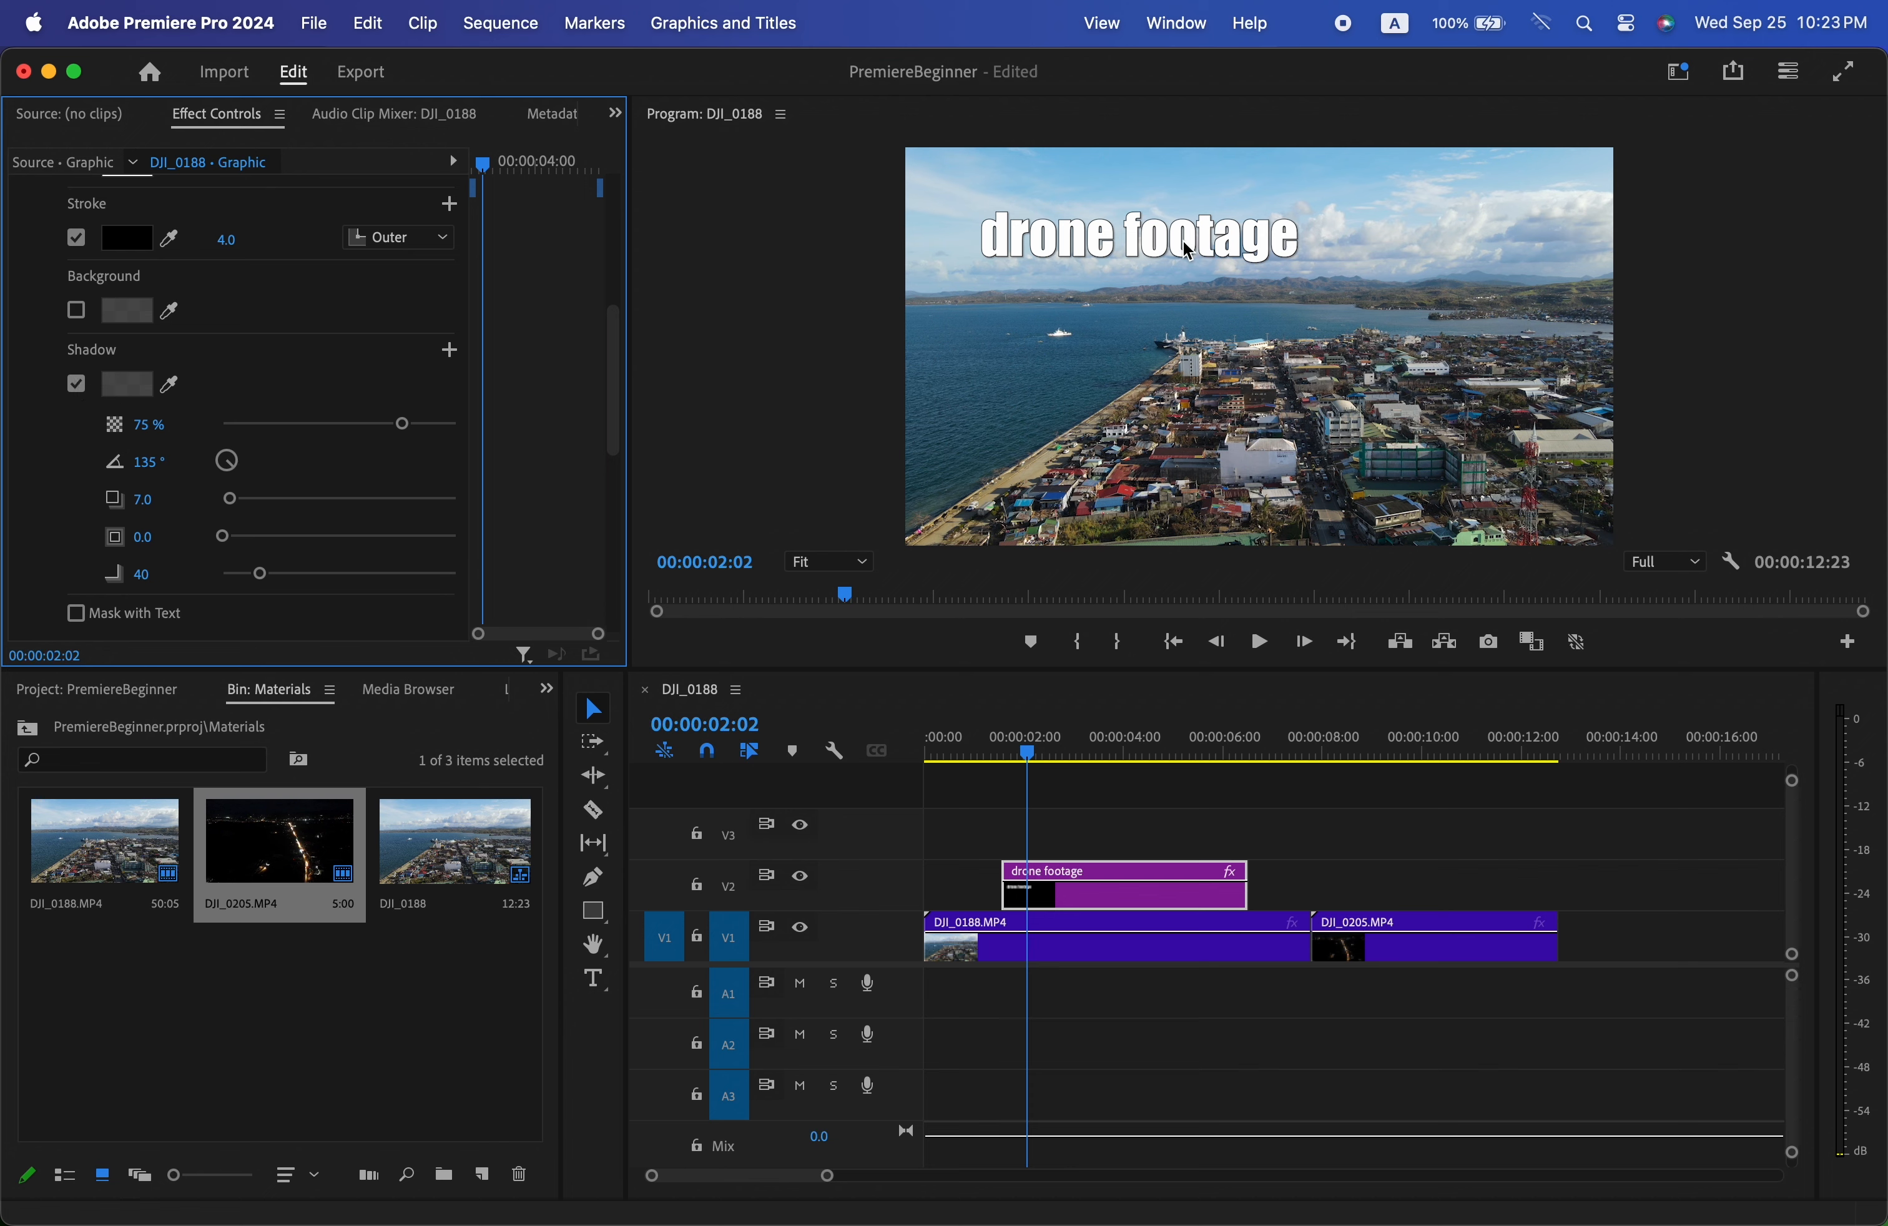
{"action": "left_click_drag", "start_coordinate": [995, 749], "coordinate": [1038, 747]}
- Apply the Cross Dissolve video transition to the start of the drone footage title clip
{"action": "scroll", "coordinate": [380, 694], "scroll_direction": "down", "scroll_amount": 6}
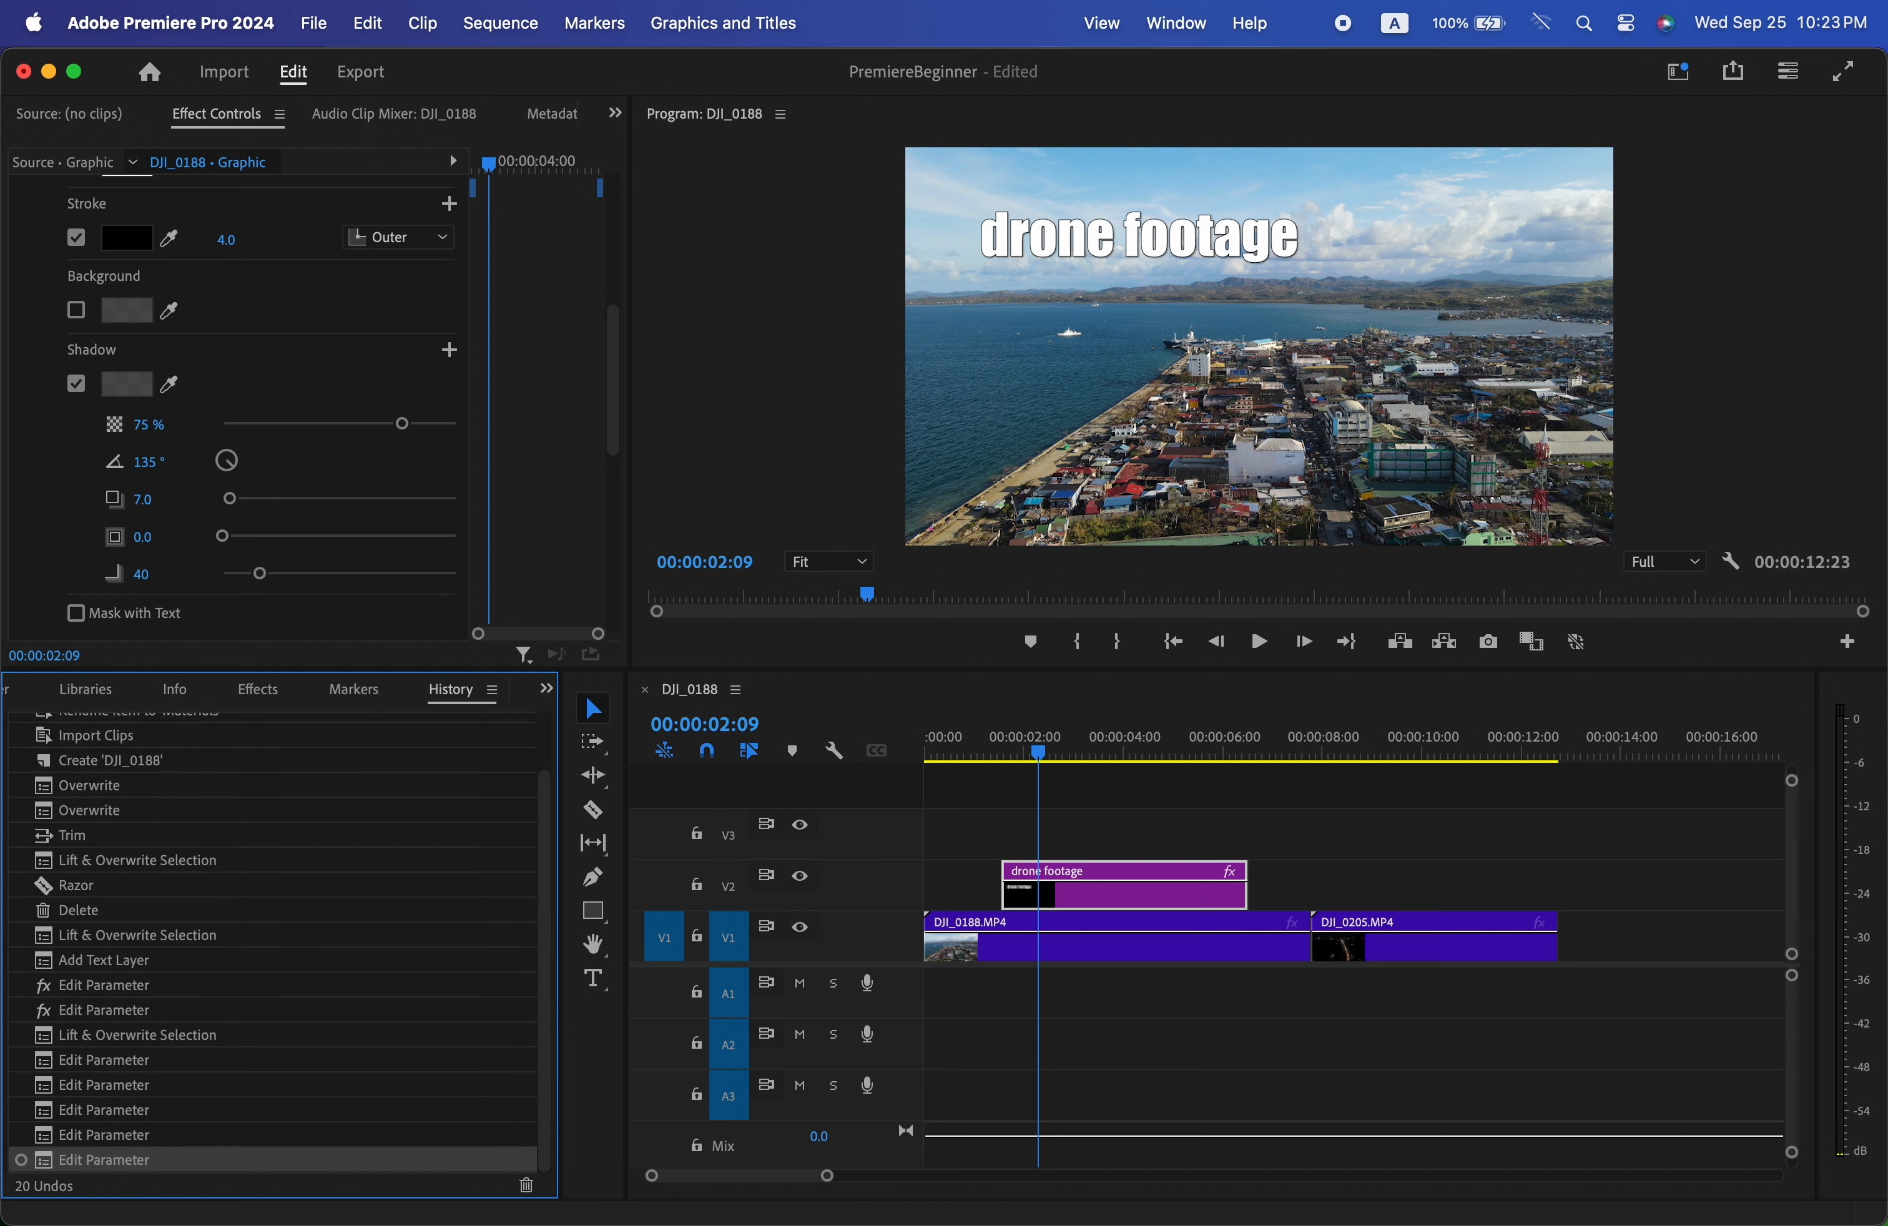
{"action": "left_click", "coordinate": [285, 693]}
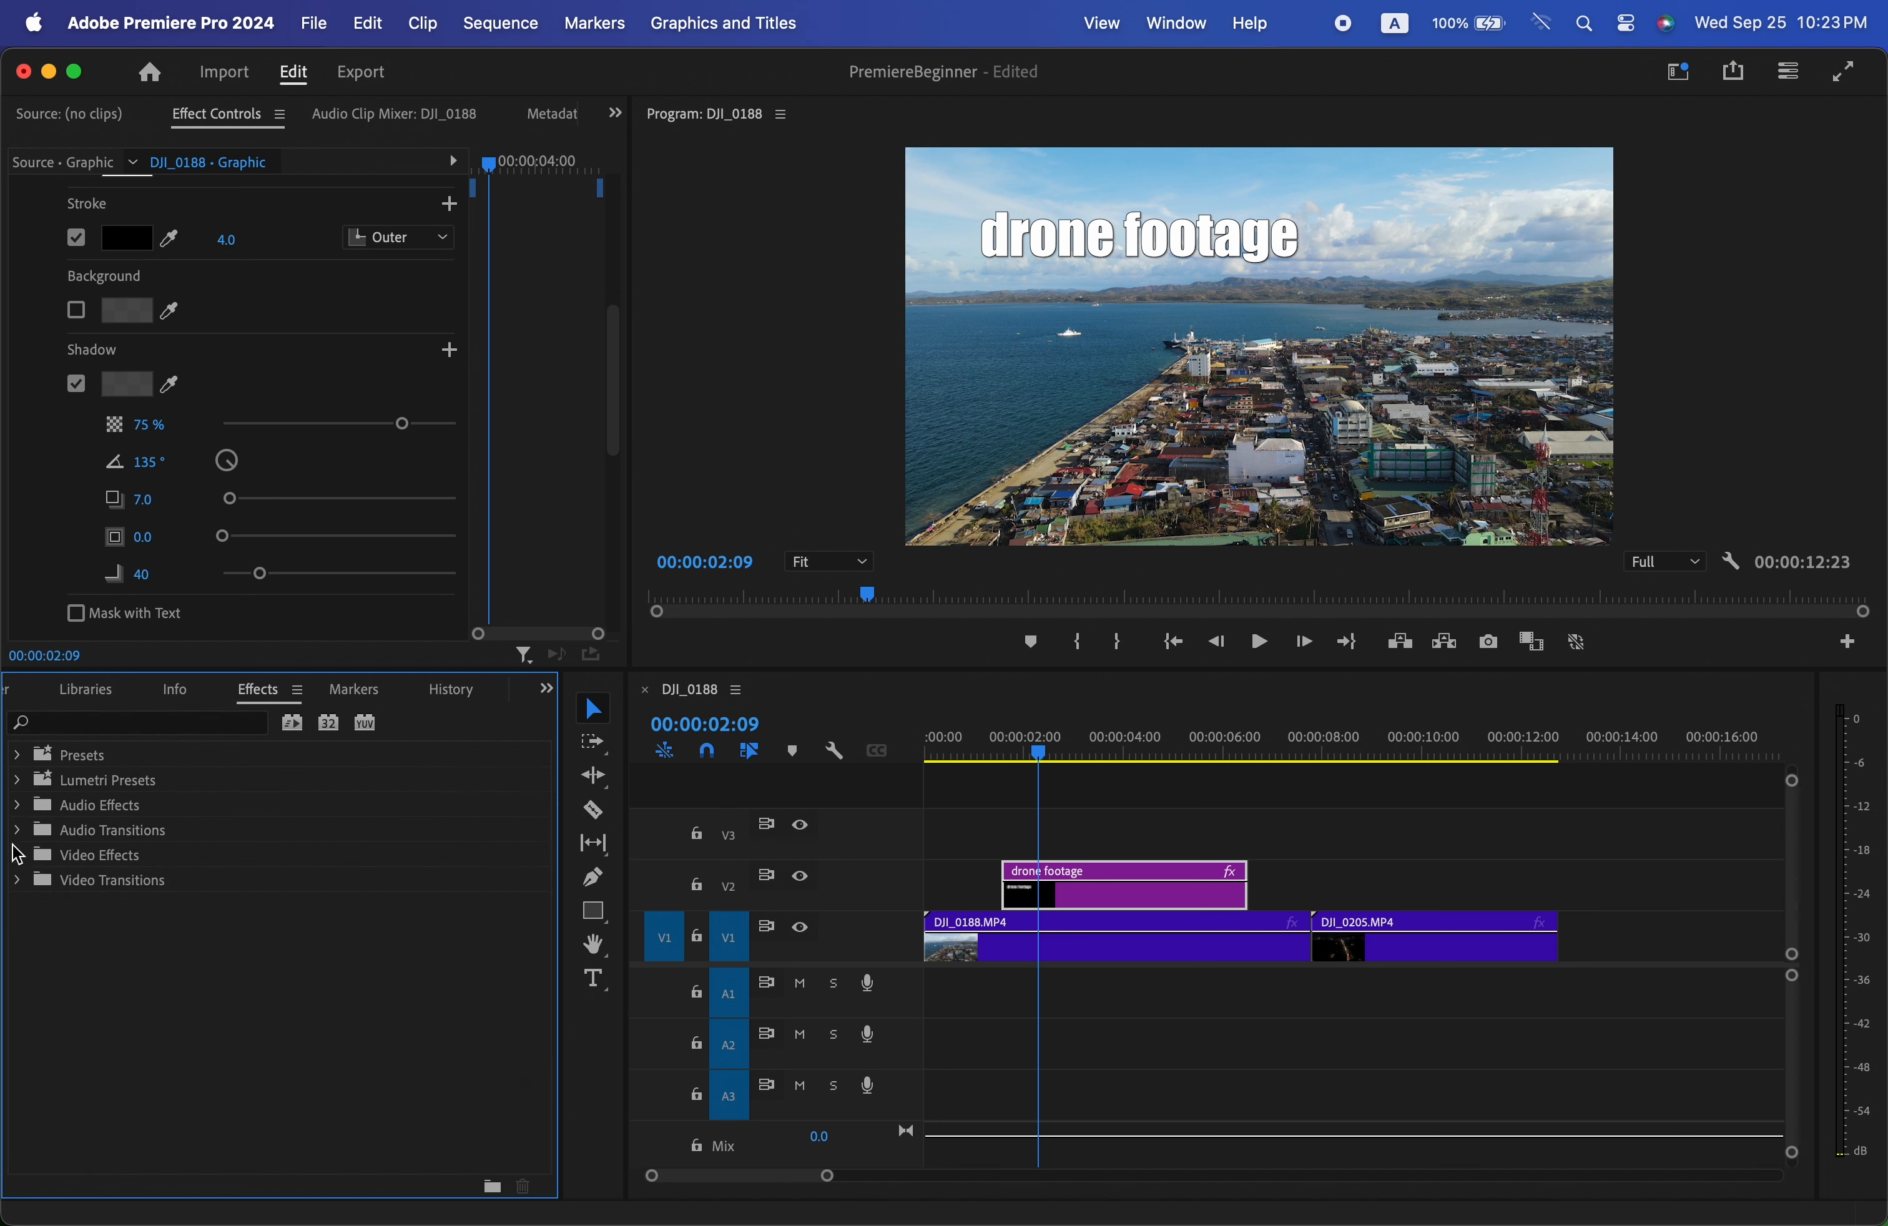
{"action": "left_click", "coordinate": [18, 881]}
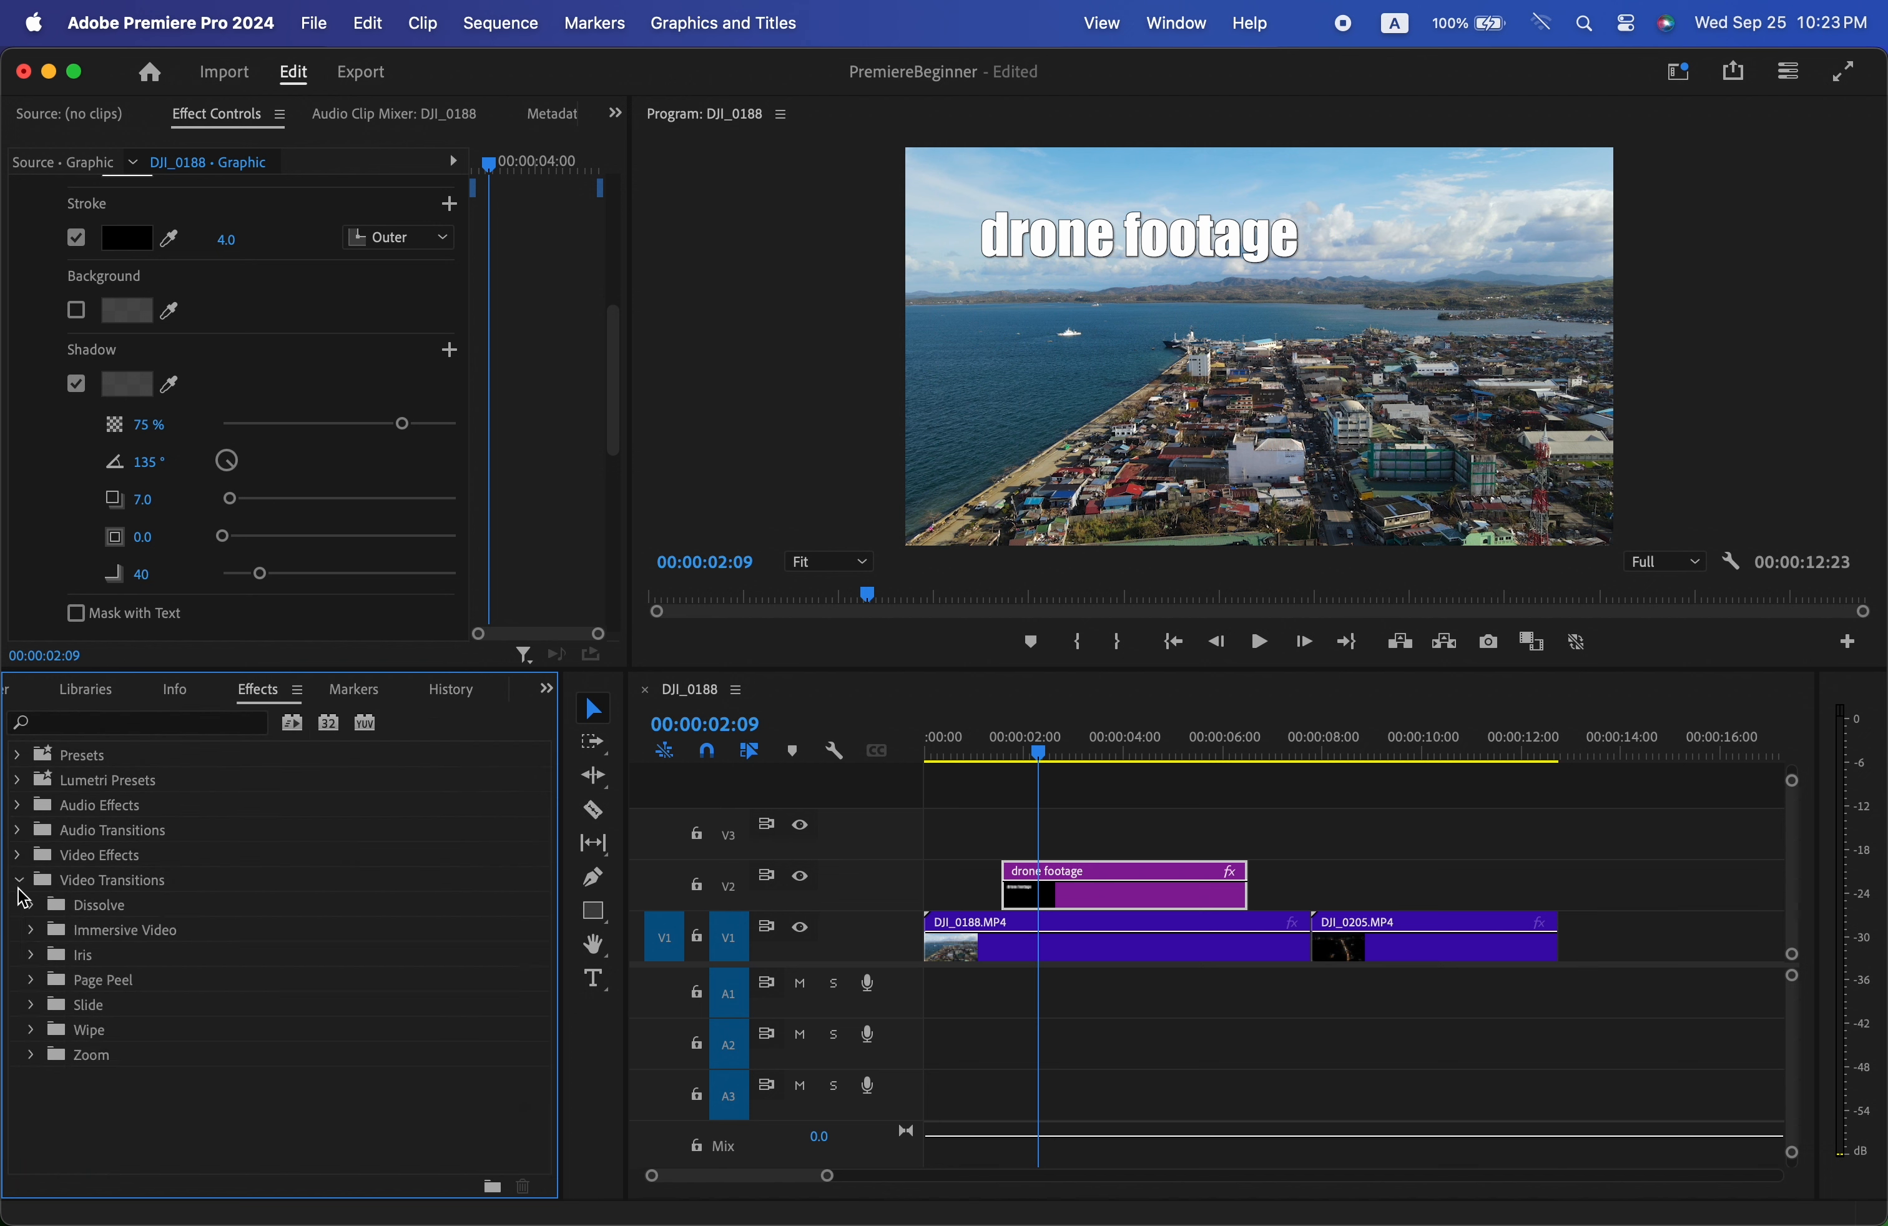
{"action": "left_click", "coordinate": [30, 905]}
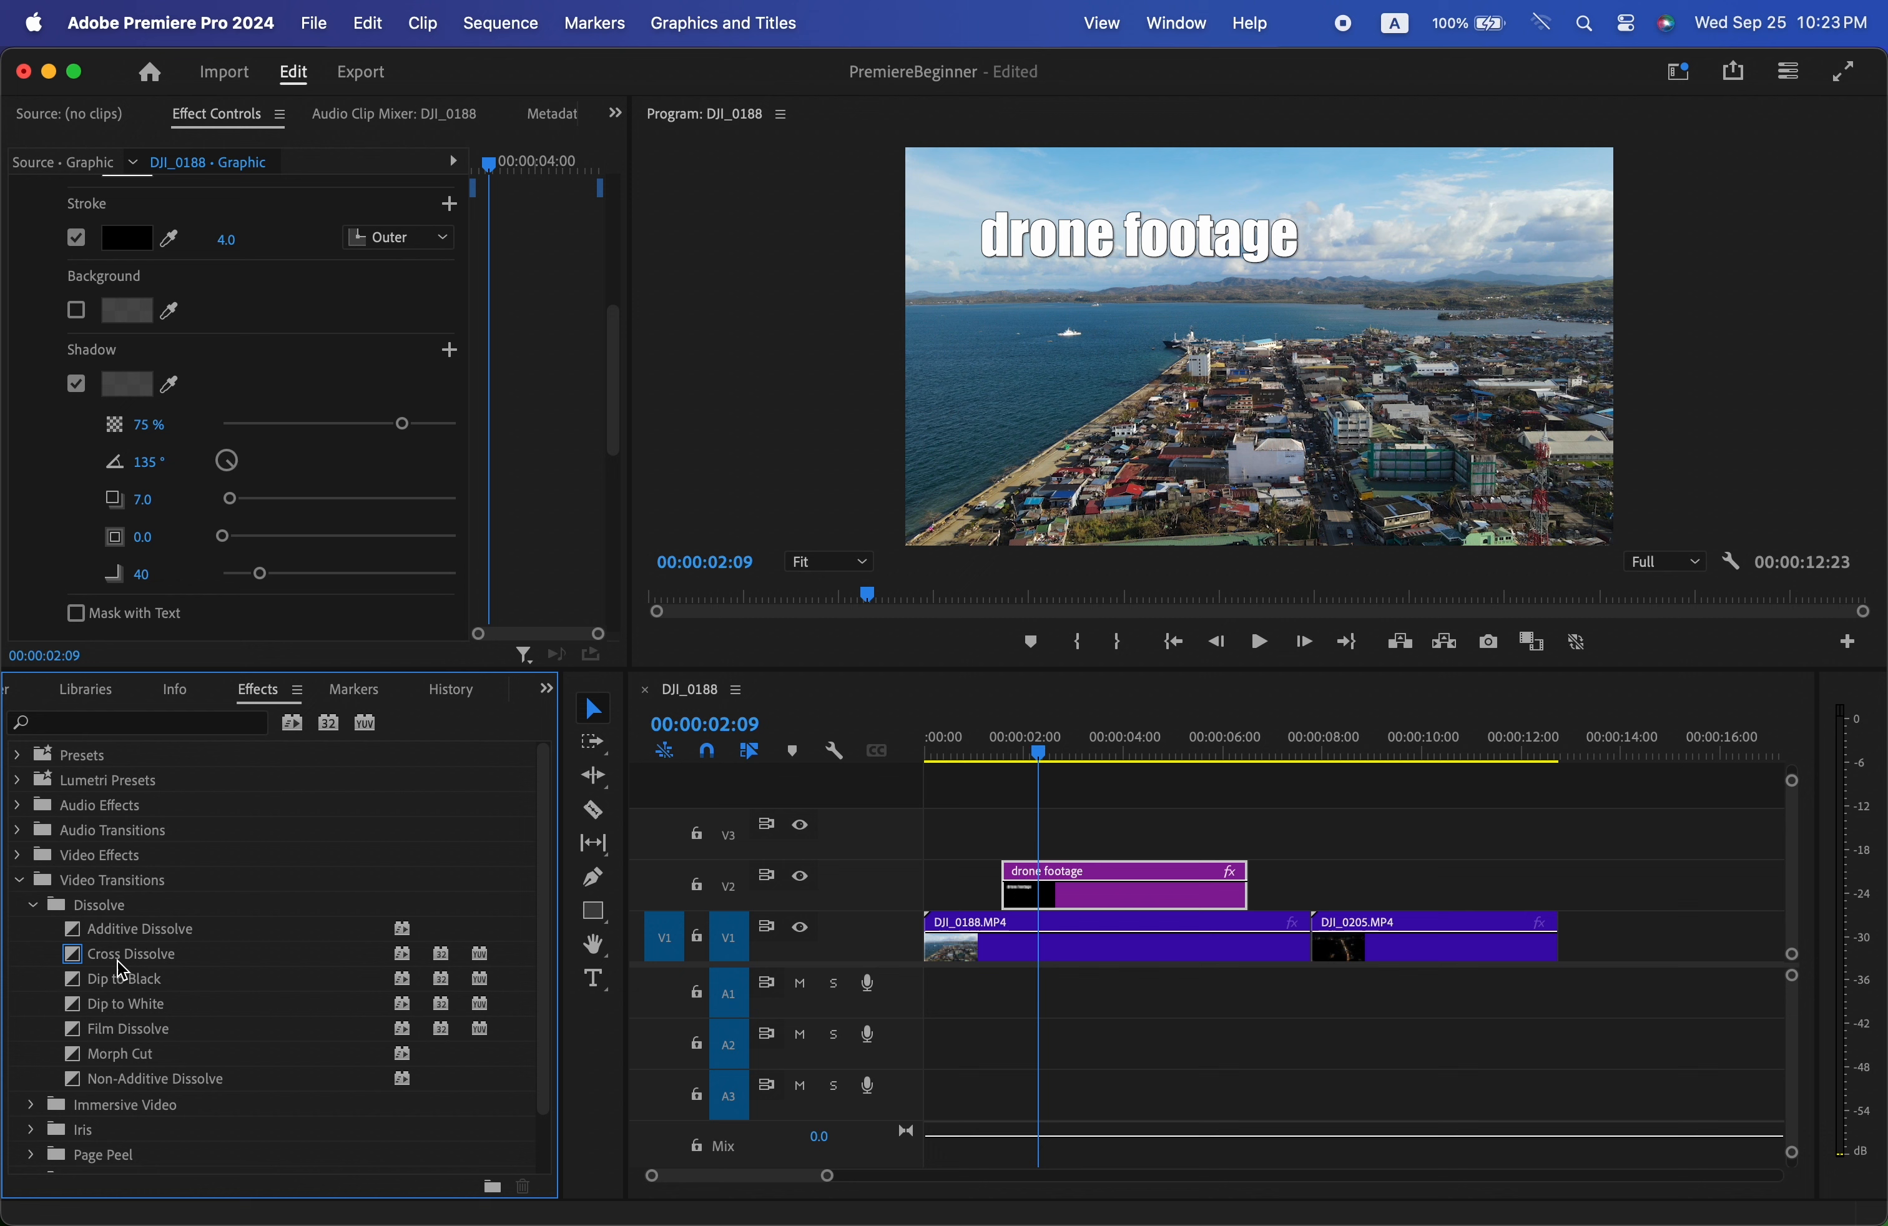
{"action": "left_click_drag", "start_coordinate": [121, 970], "coordinate": [1022, 885]}
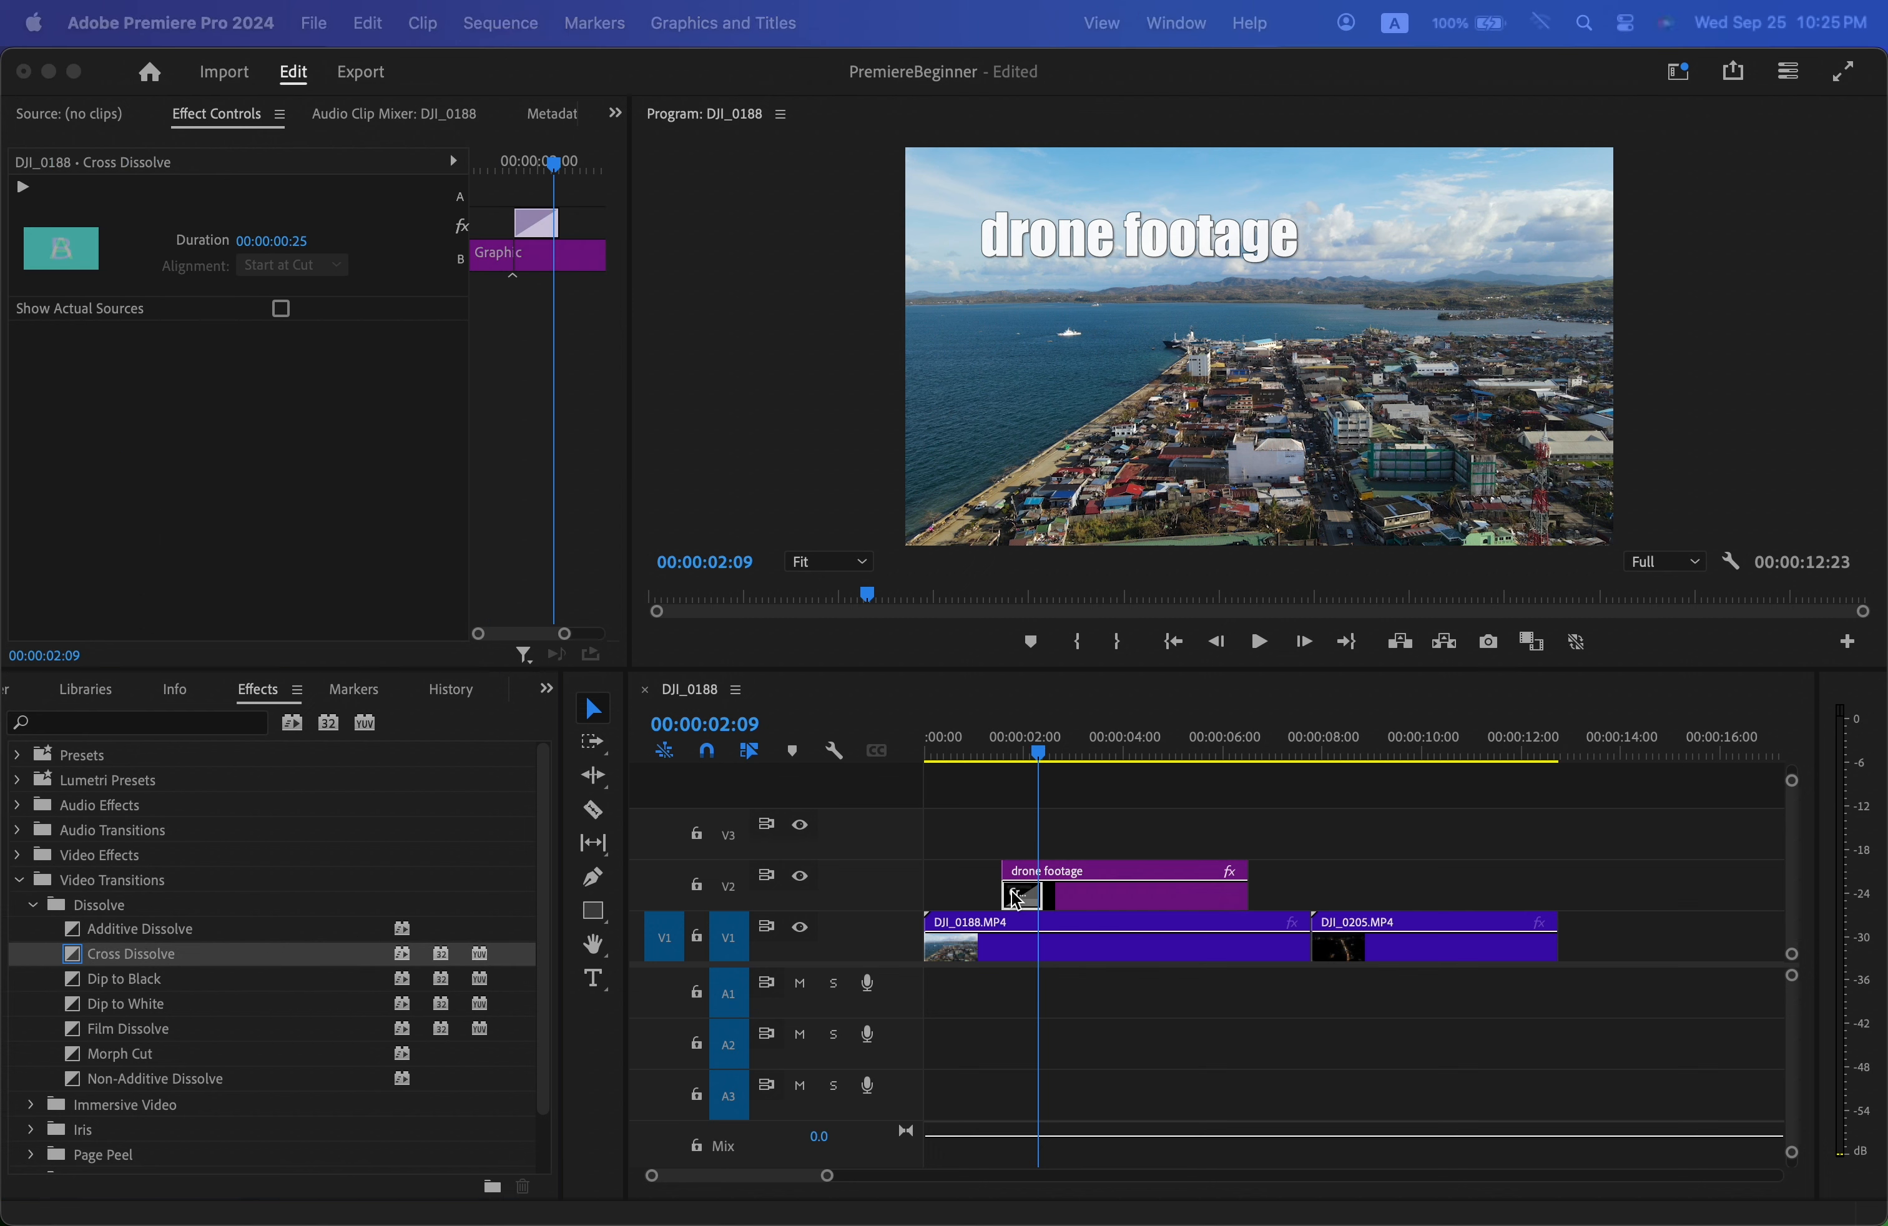
- Set the title's Cross Dissolve duration to 1:00 (one second) and play back the fade-in
{"action": "double_click", "coordinate": [1025, 892]}
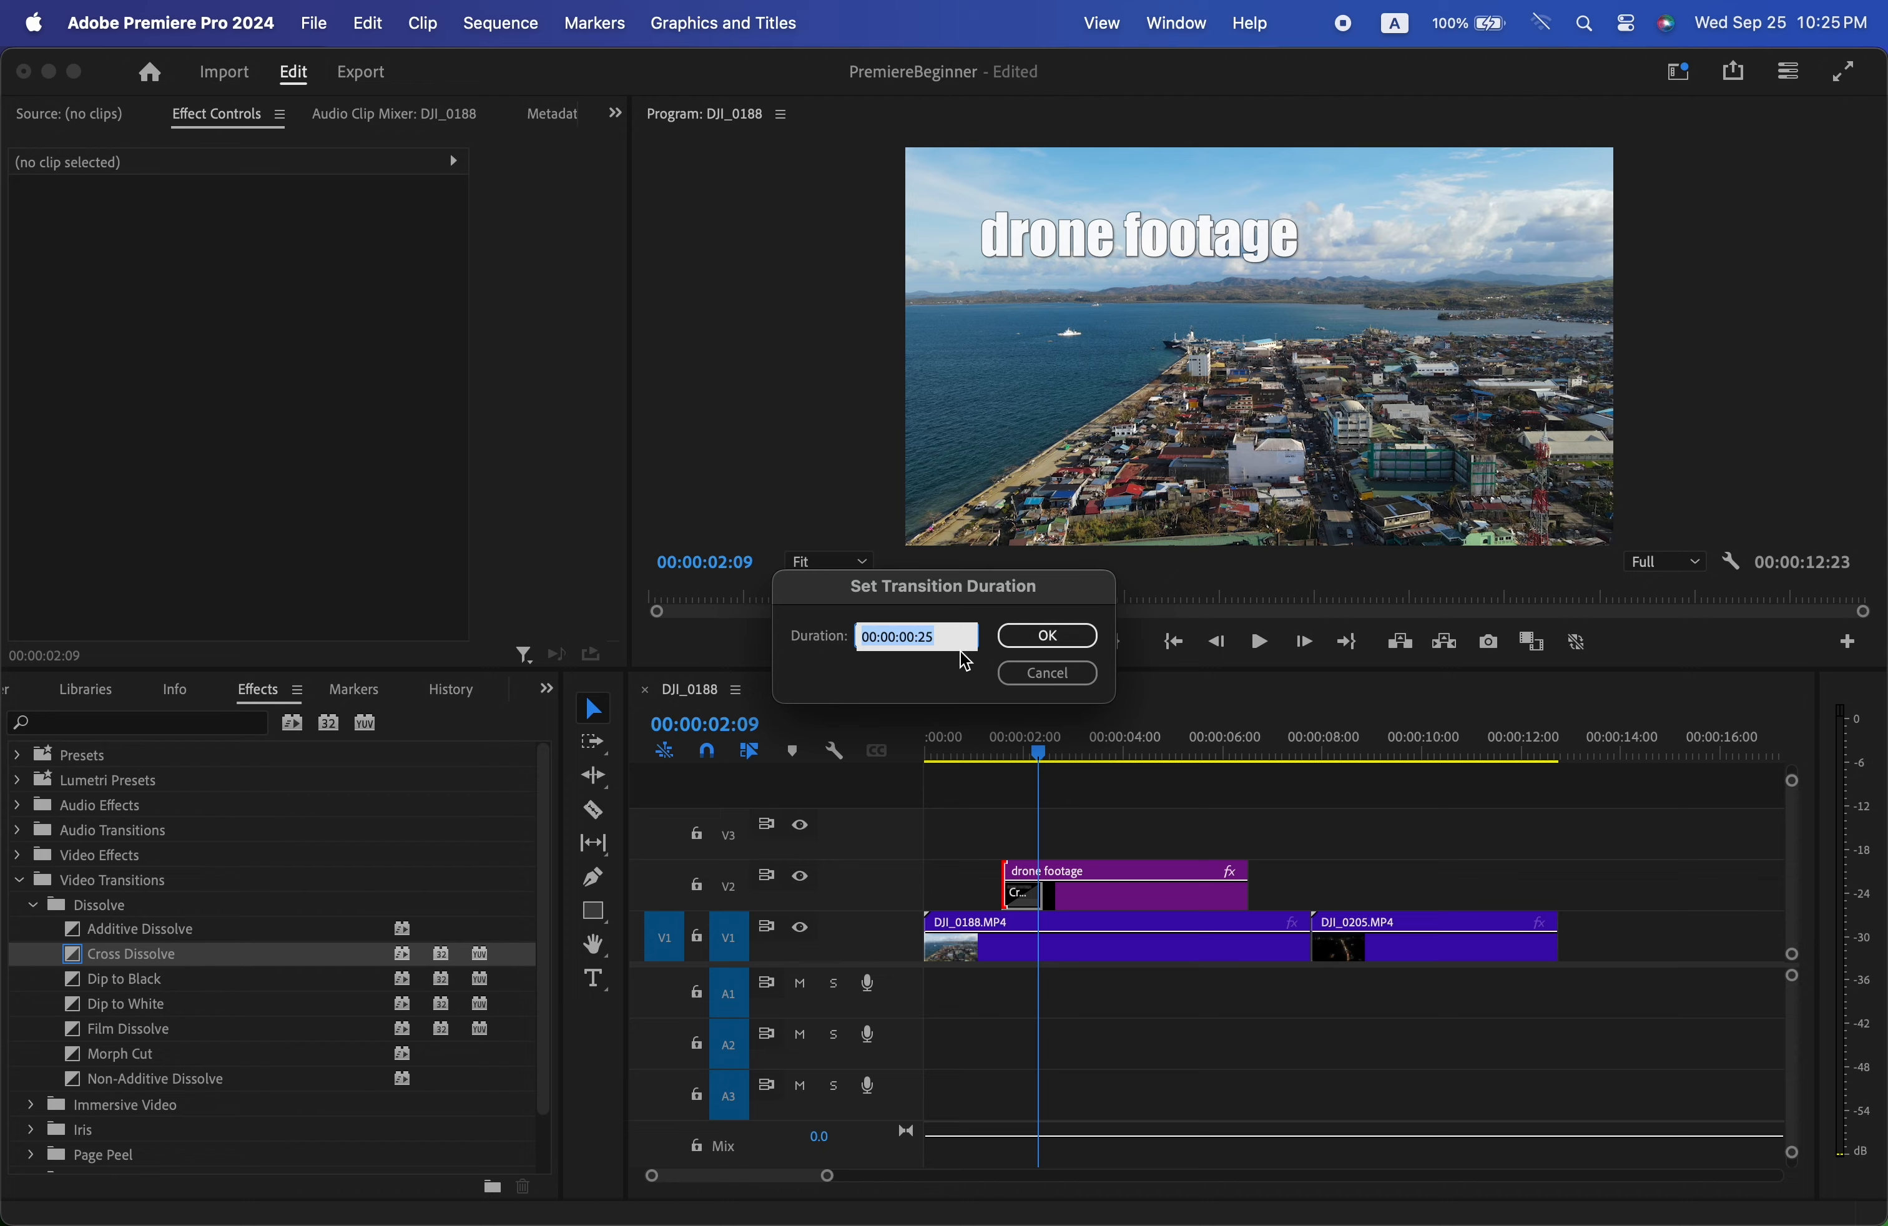
{"action": "type", "text": "100"}
{"action": "key", "text": "Return"}
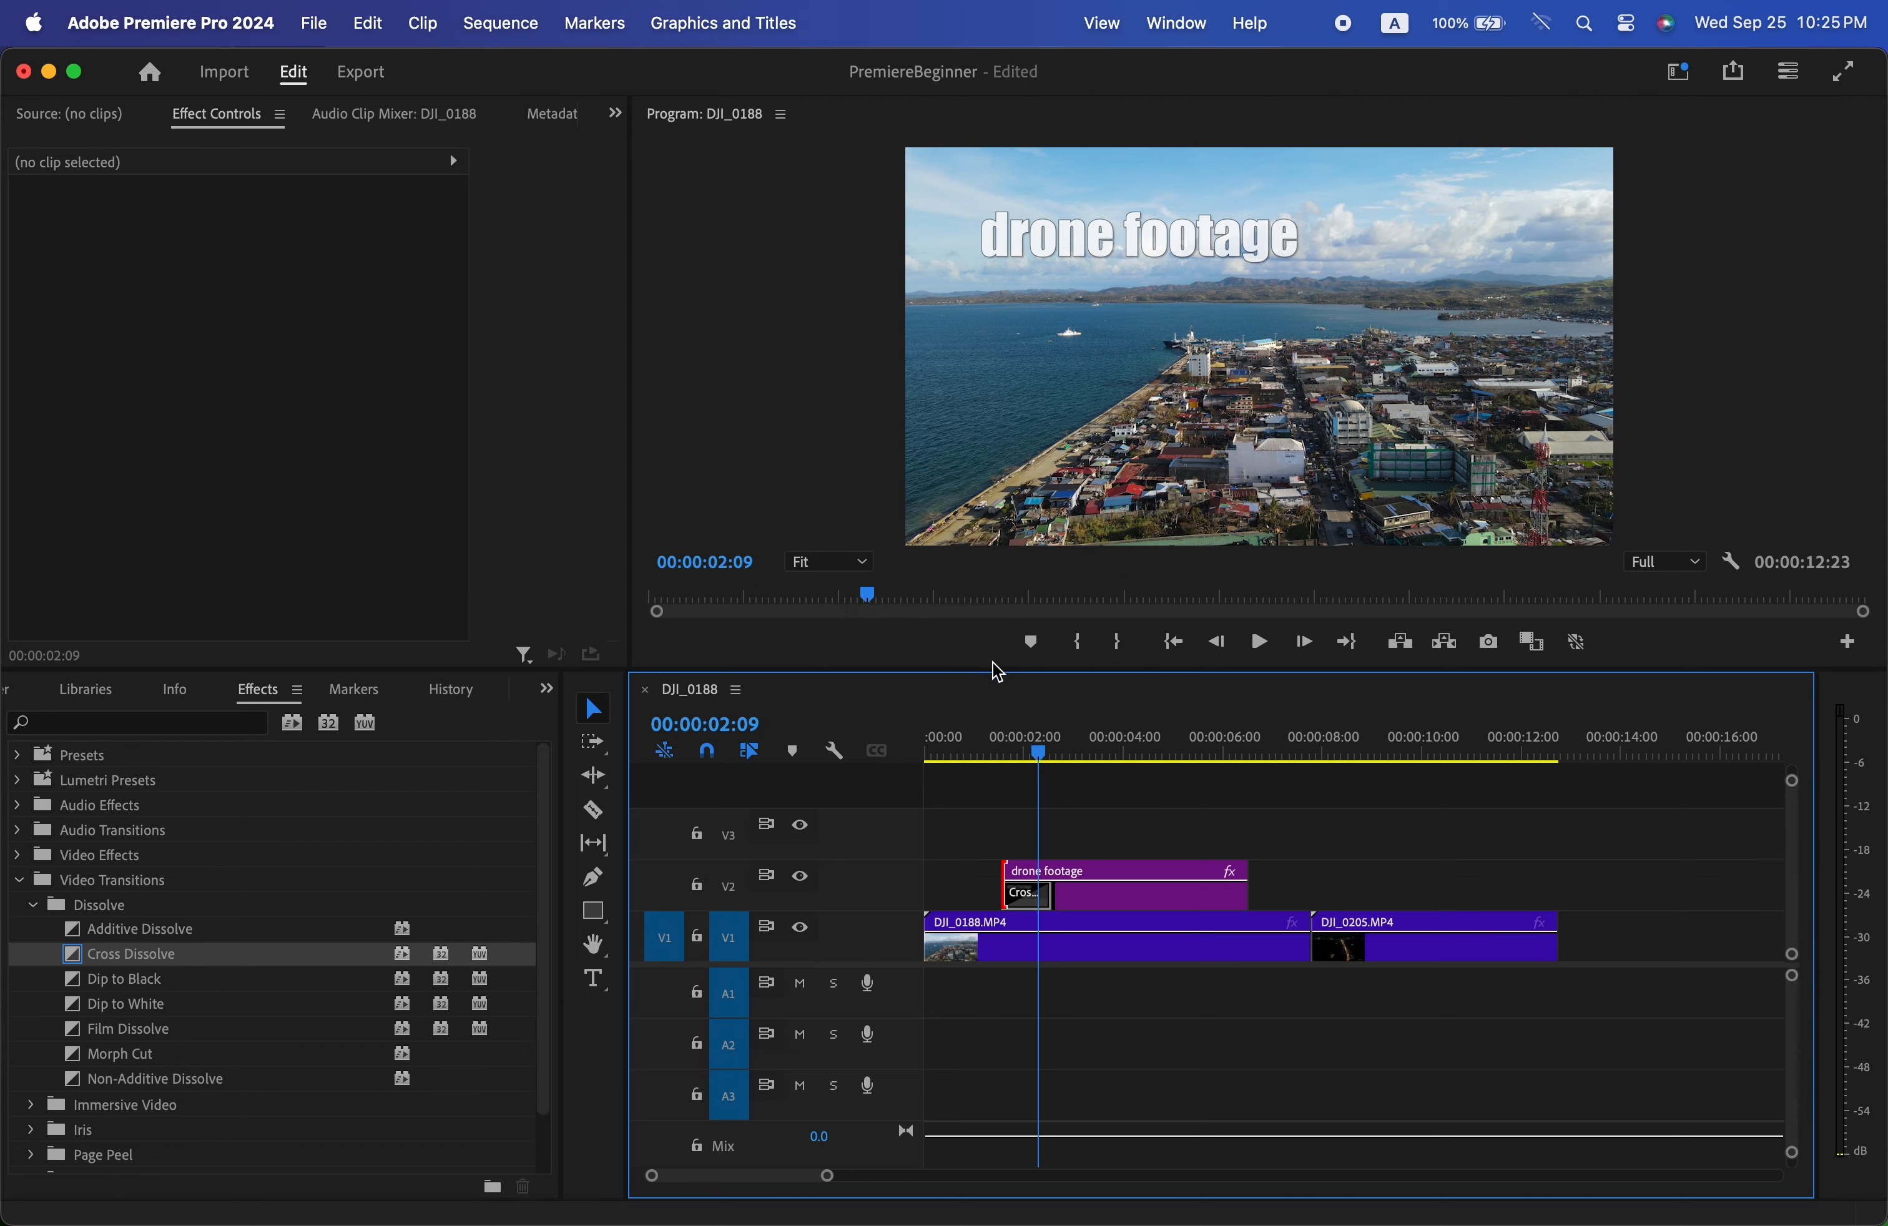
{"action": "left_click", "coordinate": [979, 752]}
{"action": "key", "text": "space"}
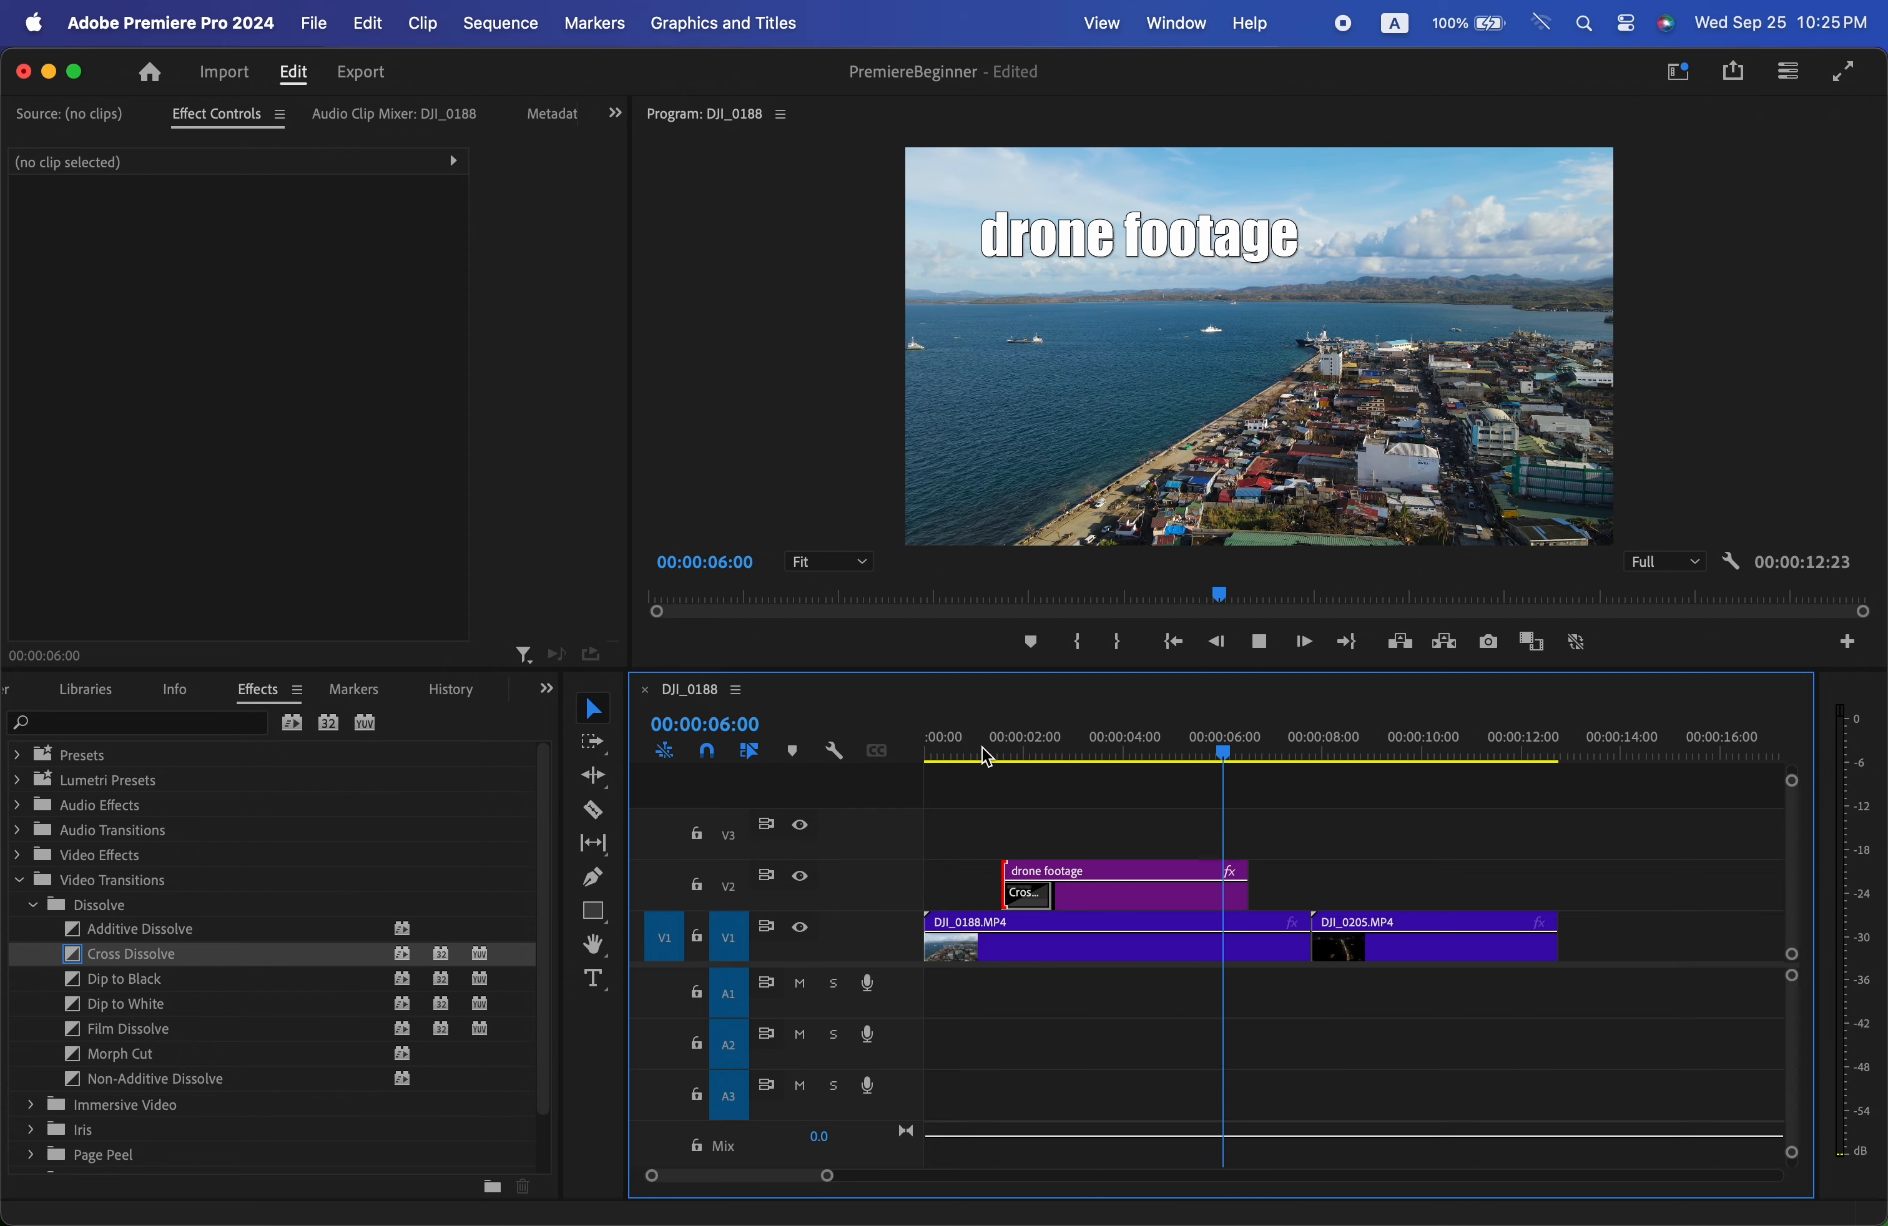
{"action": "key", "text": "space"}
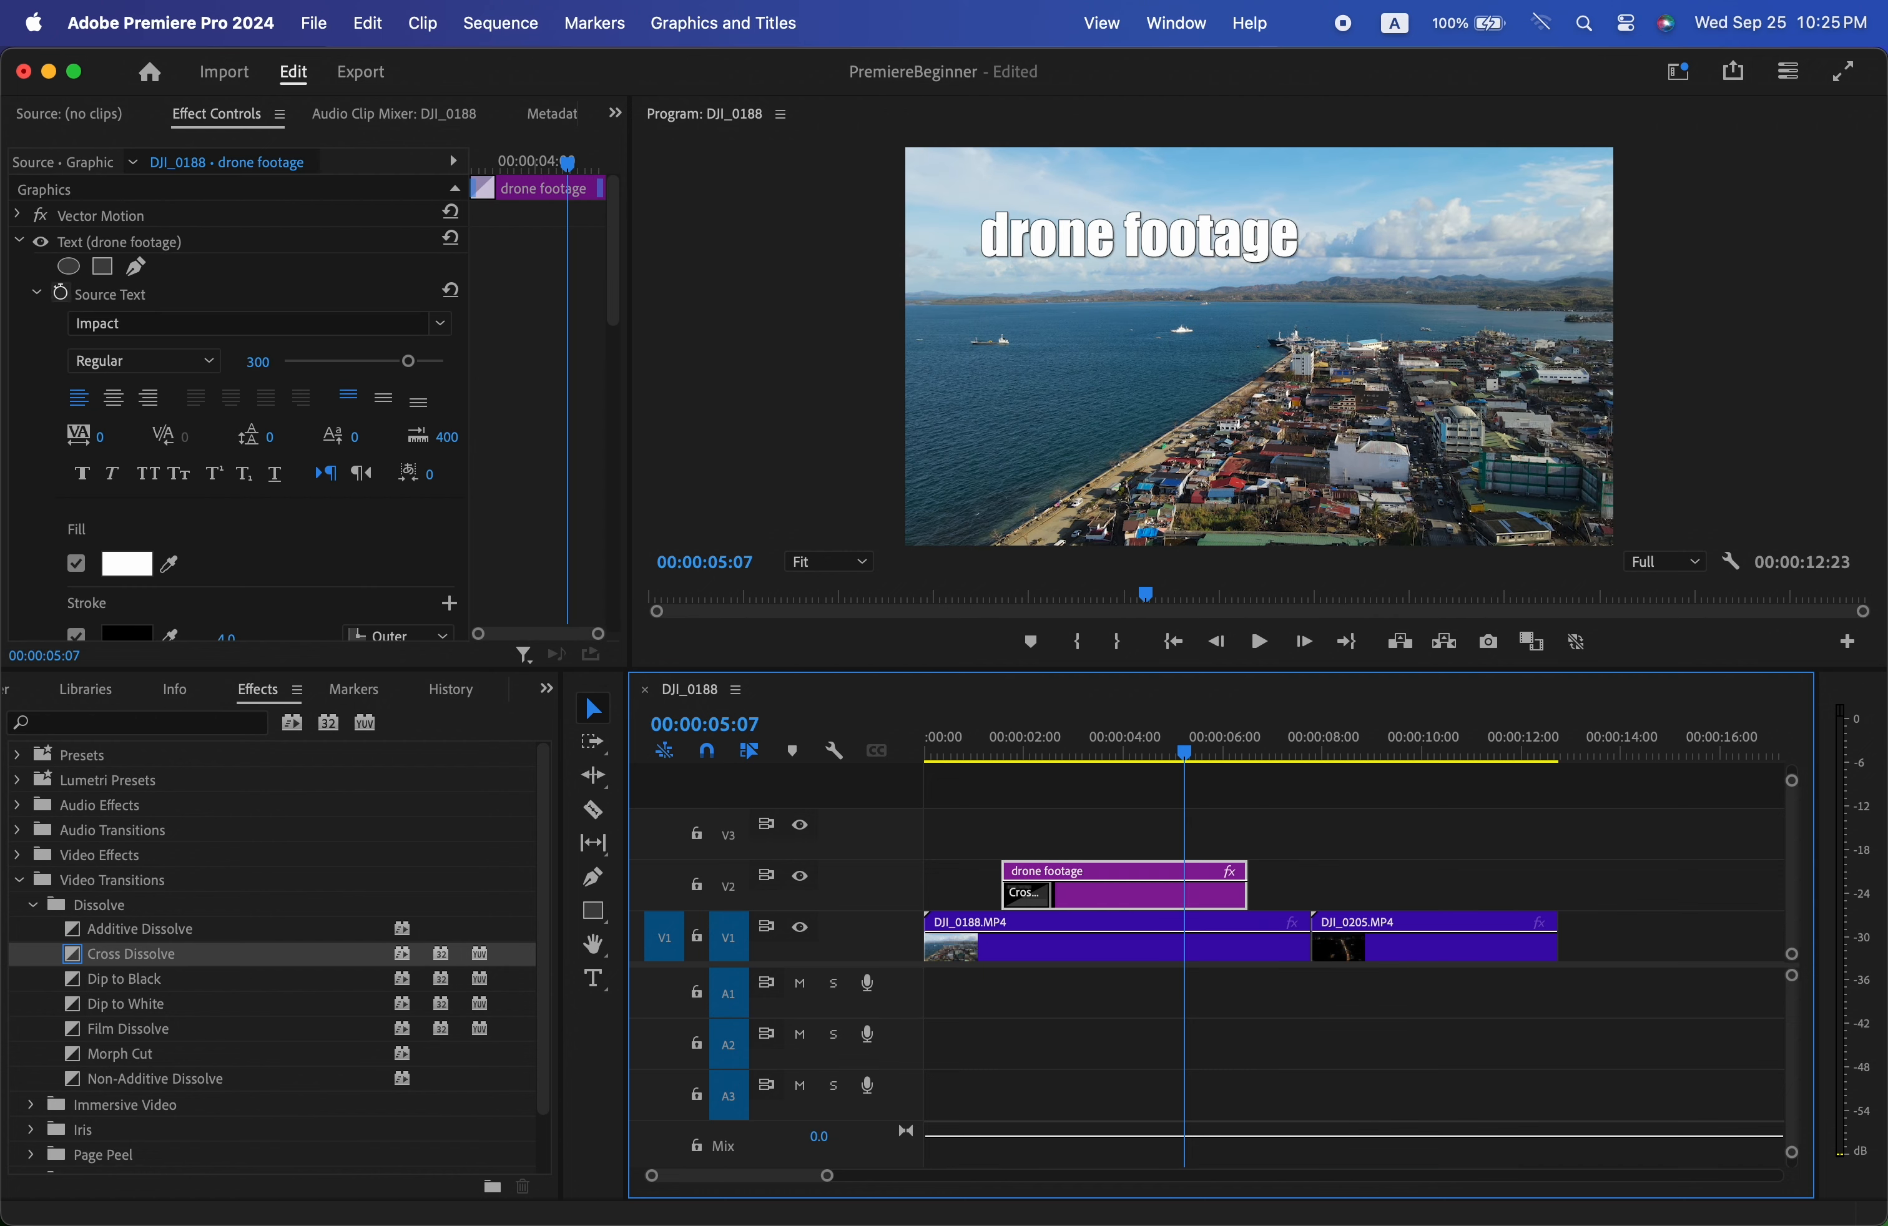
- Add a Scale keyframe of 50 at the start of the drone footage title clip (00:00:01:17)
{"action": "left_click", "coordinate": [23, 241]}
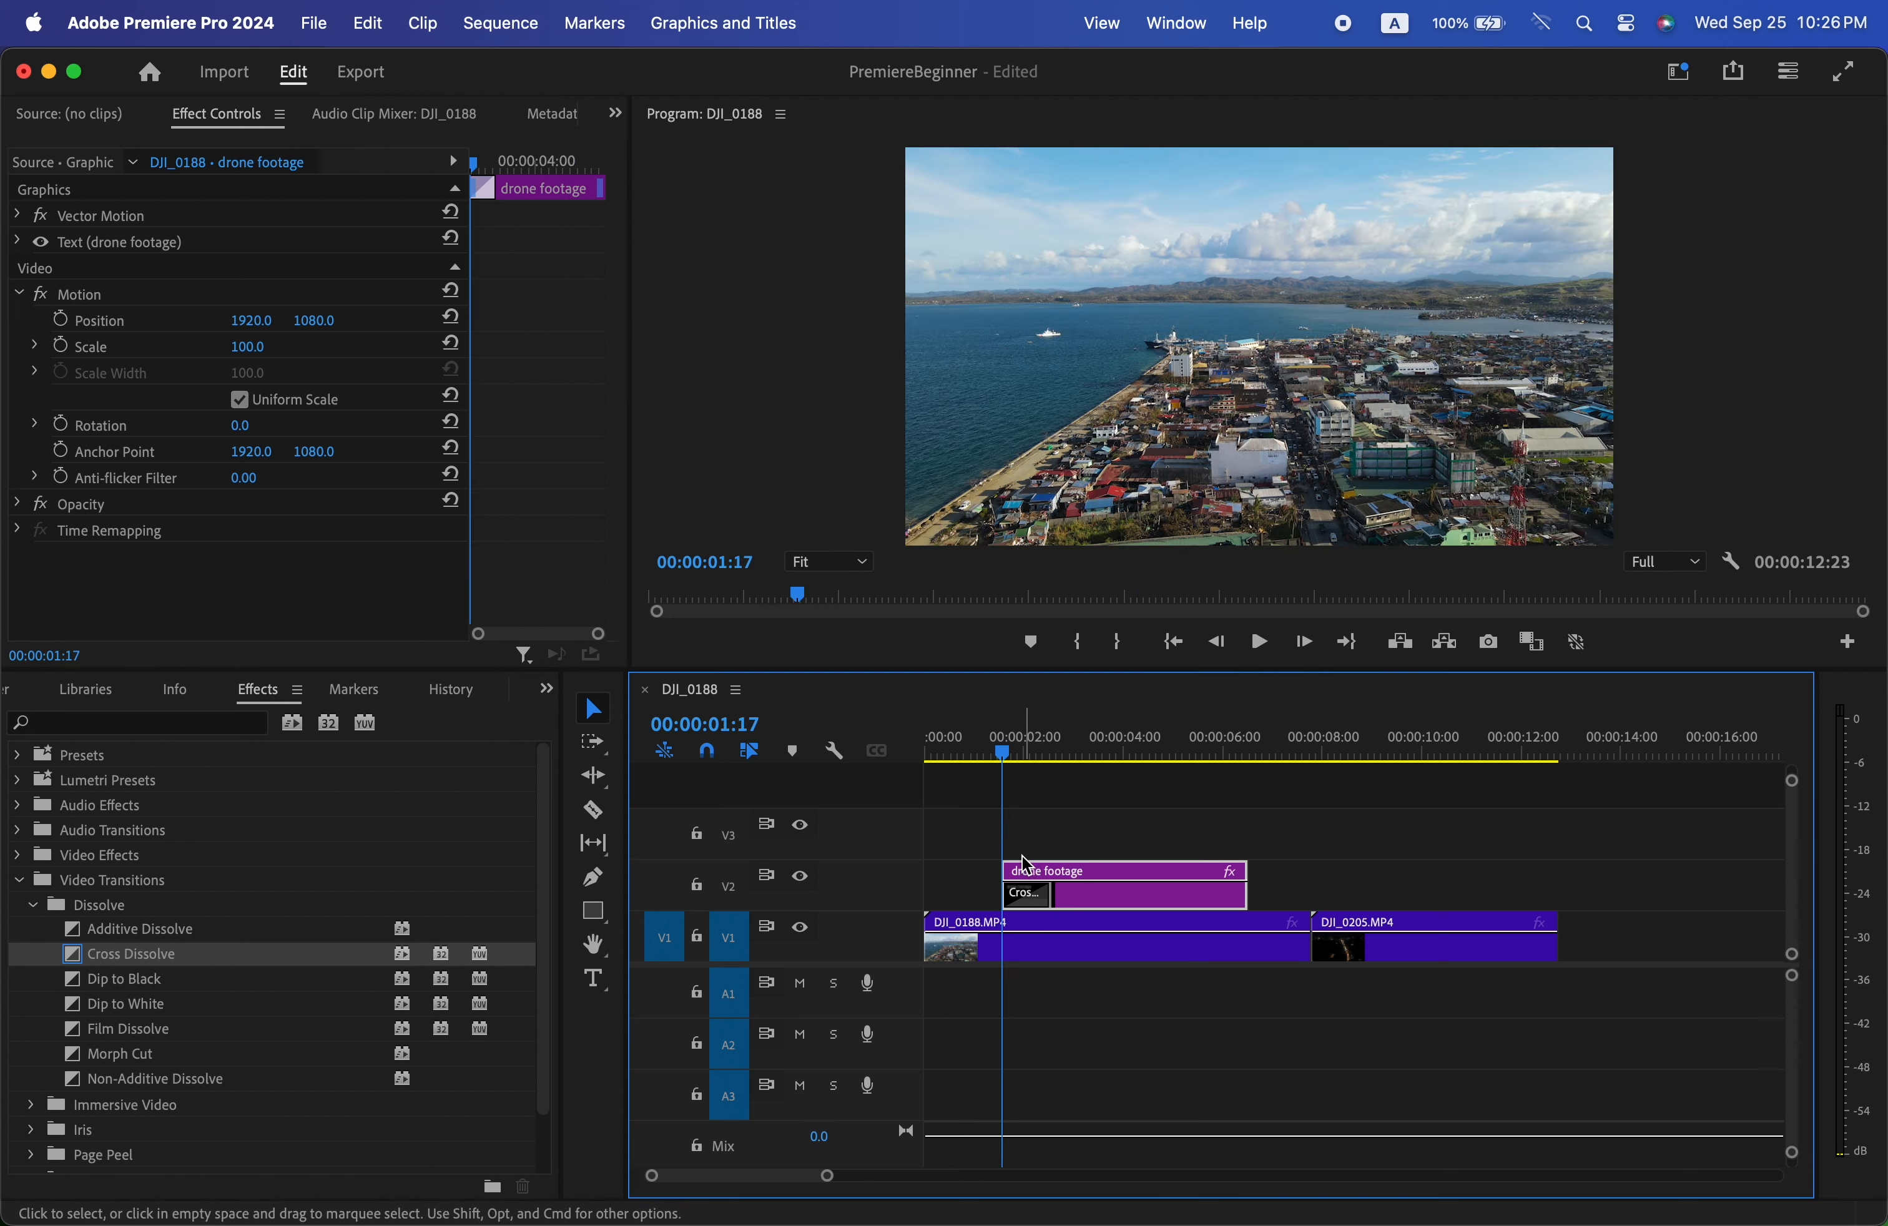
{"action": "left_click_drag", "start_coordinate": [522, 163], "coordinate": [460, 173]}
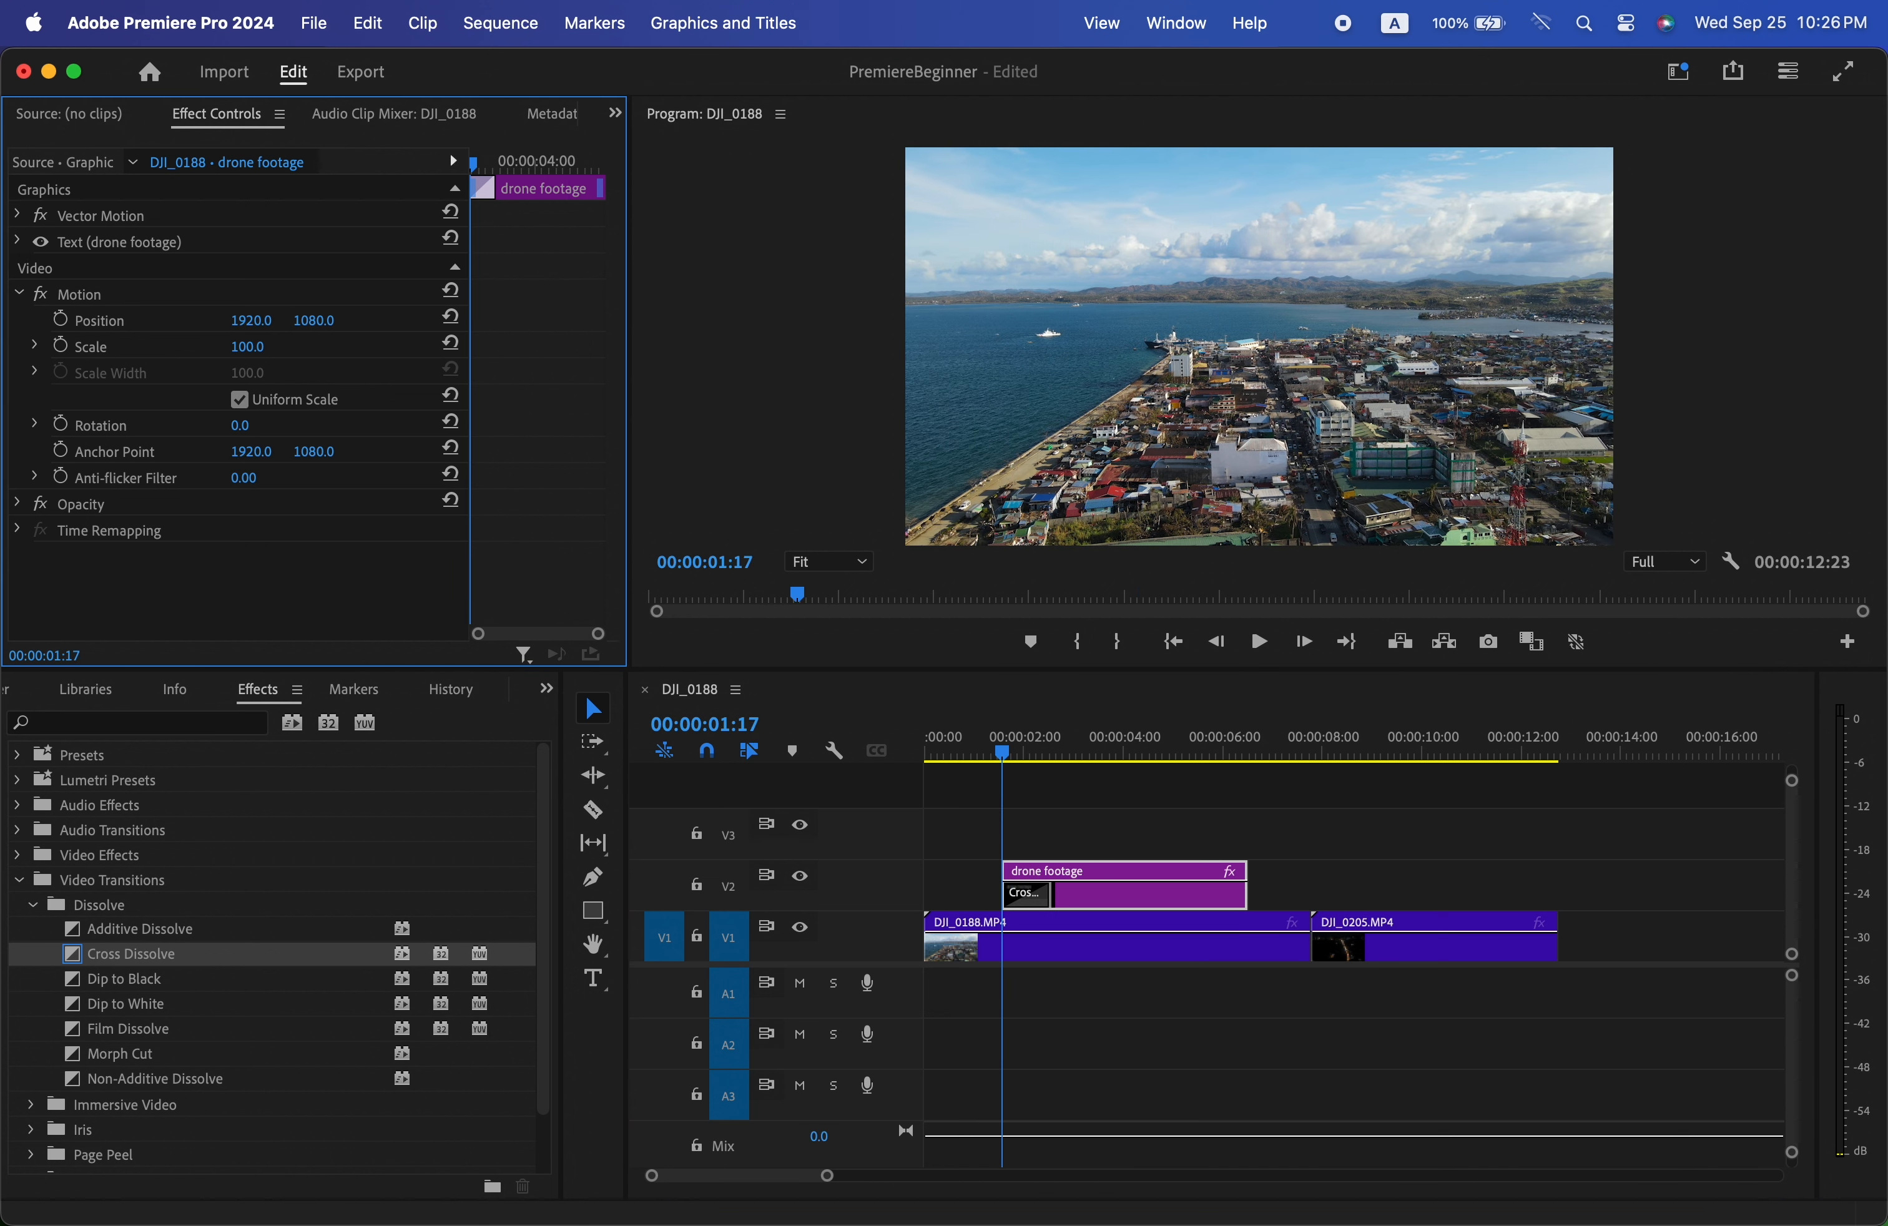
{"action": "left_click", "coordinate": [62, 346]}
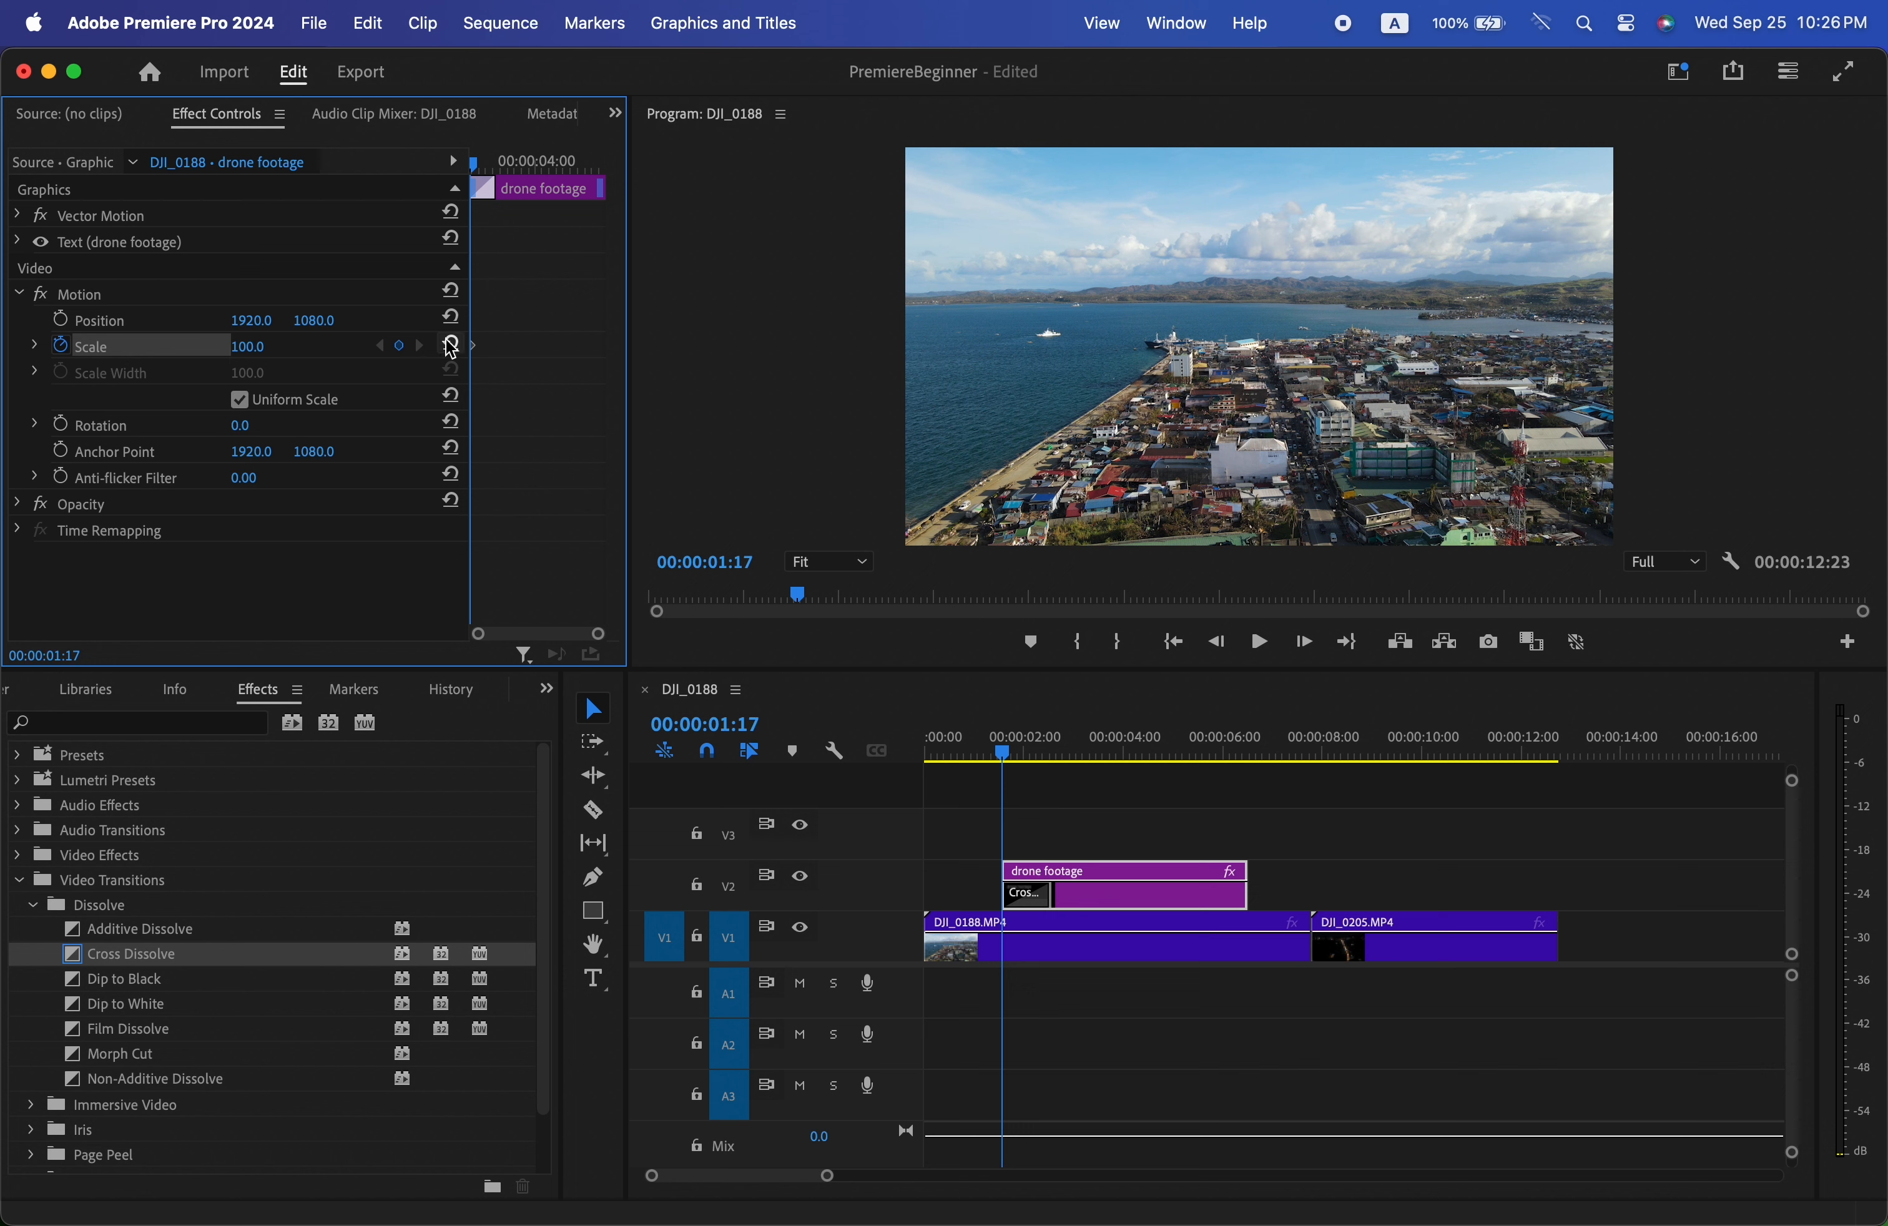
{"action": "left_click", "coordinate": [266, 344]}
{"action": "type", "text": "50"}
{"action": "key", "text": "Return"}
- Add a Scale keyframe of 100 on the last frame of the drone footage title clip (00:00:06:15)
{"action": "left_click_drag", "start_coordinate": [561, 169], "coordinate": [639, 173]}
{"action": "key", "text": "Right"}
{"action": "key", "text": "Right"}
{"action": "key", "text": "Right"}
{"action": "key", "text": "Left"}
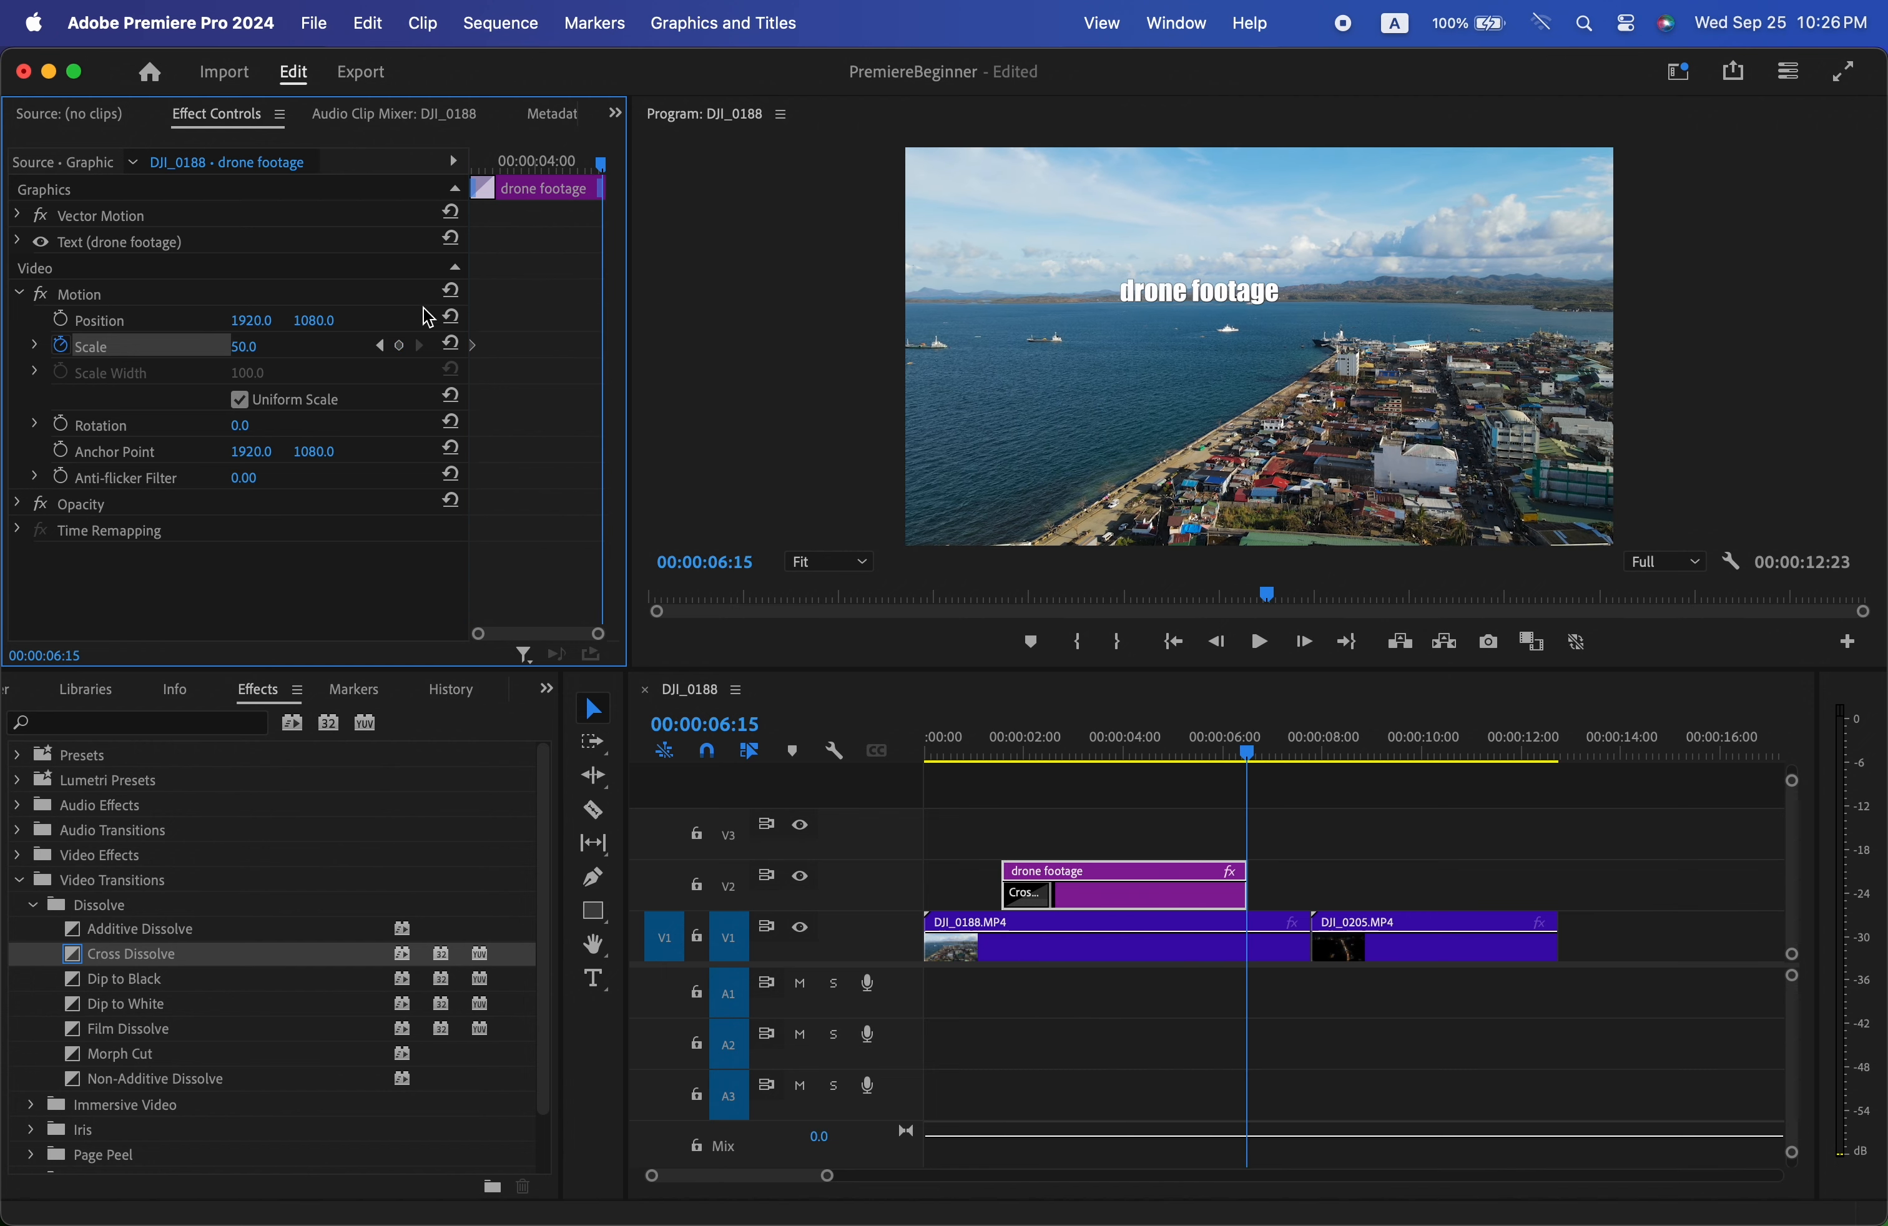
{"action": "left_click", "coordinate": [246, 347]}
{"action": "type", "text": "100"}
{"action": "key", "text": "Return"}
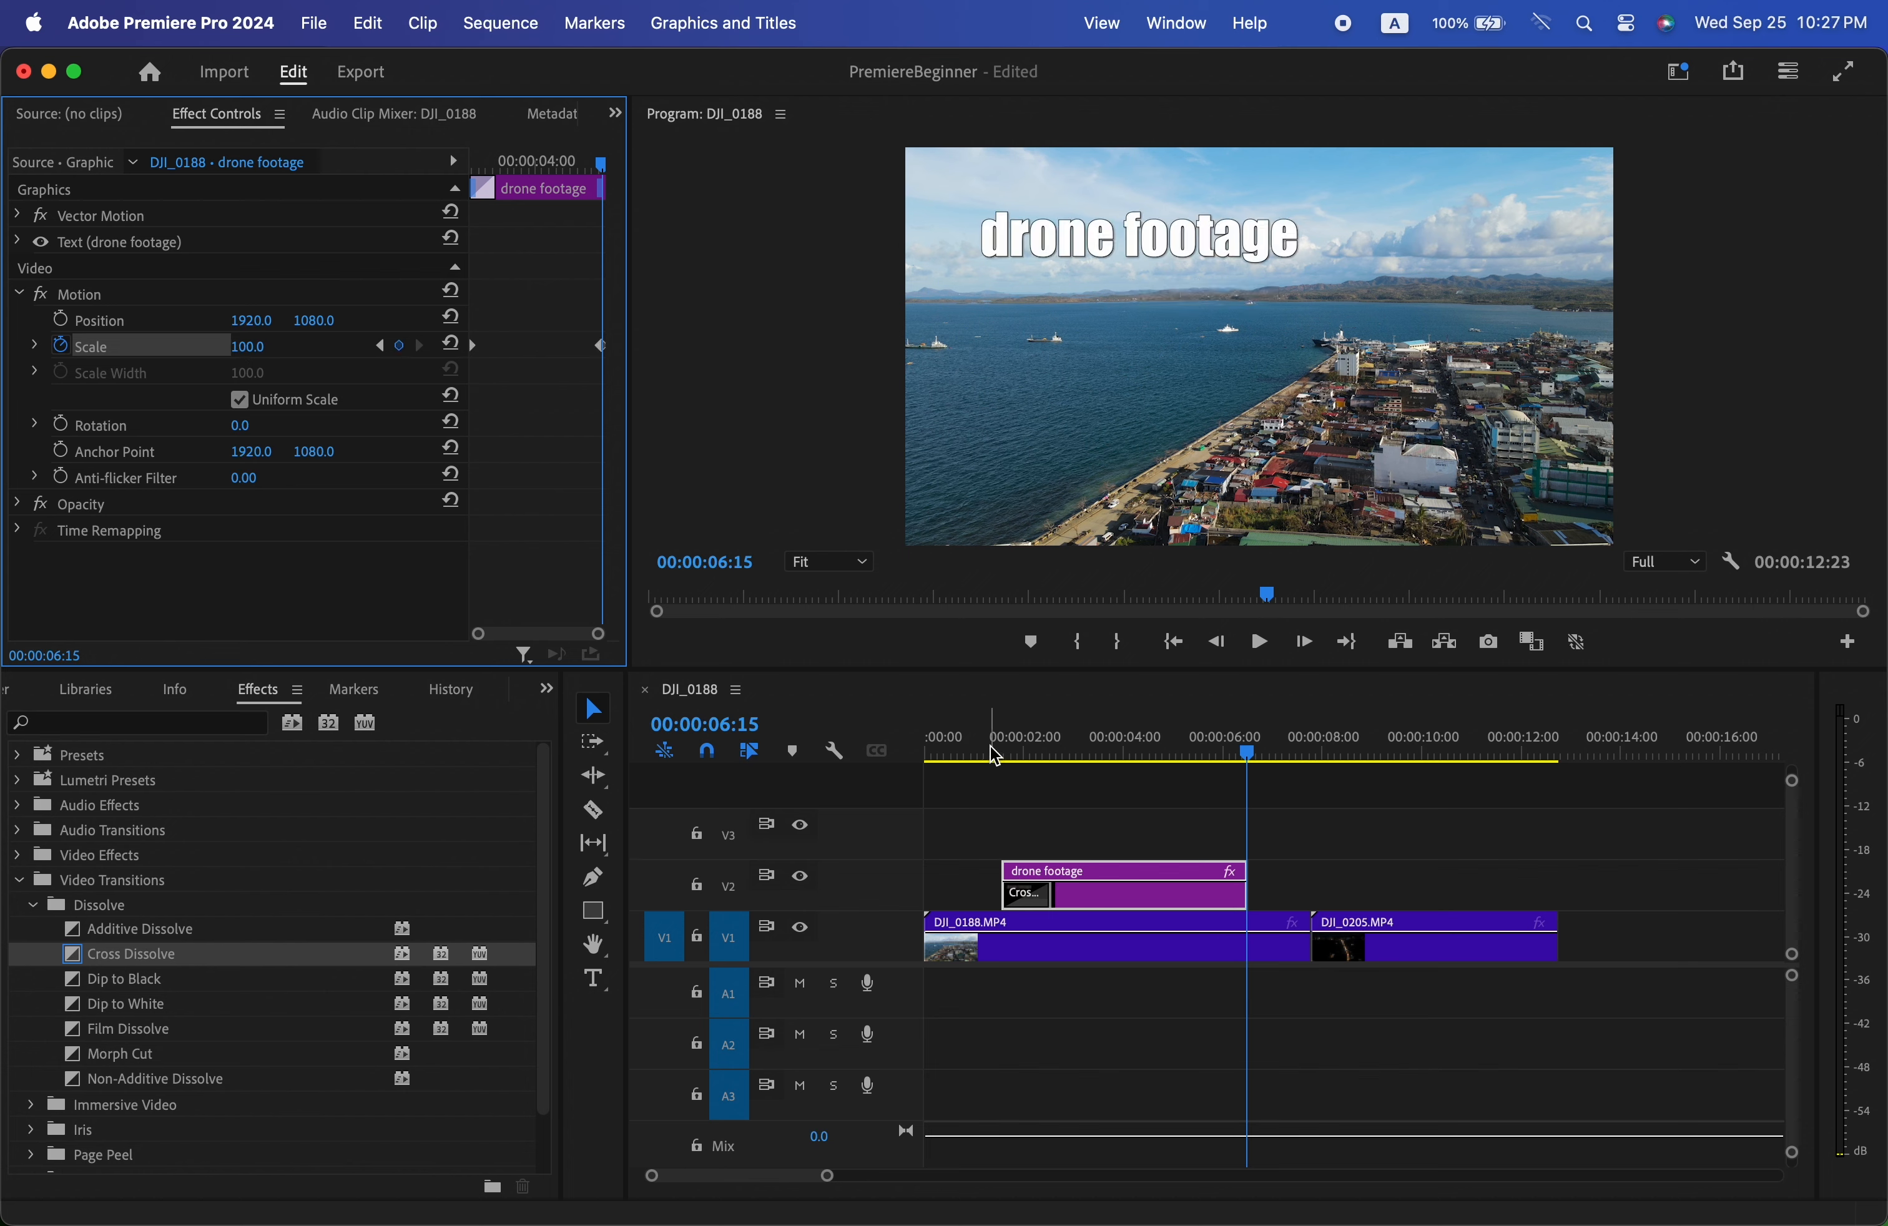
- Apply Ease In and Ease Out to both Scale keyframes of the title and play back the animation
{"action": "left_click", "coordinate": [1002, 753]}
{"action": "mouse_move", "coordinate": [1009, 758]}
{"action": "left_mouse_down"}
{"action": "mouse_move", "coordinate": [1164, 757]}
{"action": "mouse_move", "coordinate": [1210, 776]}
{"action": "mouse_move", "coordinate": [997, 757]}
{"action": "left_mouse_up"}
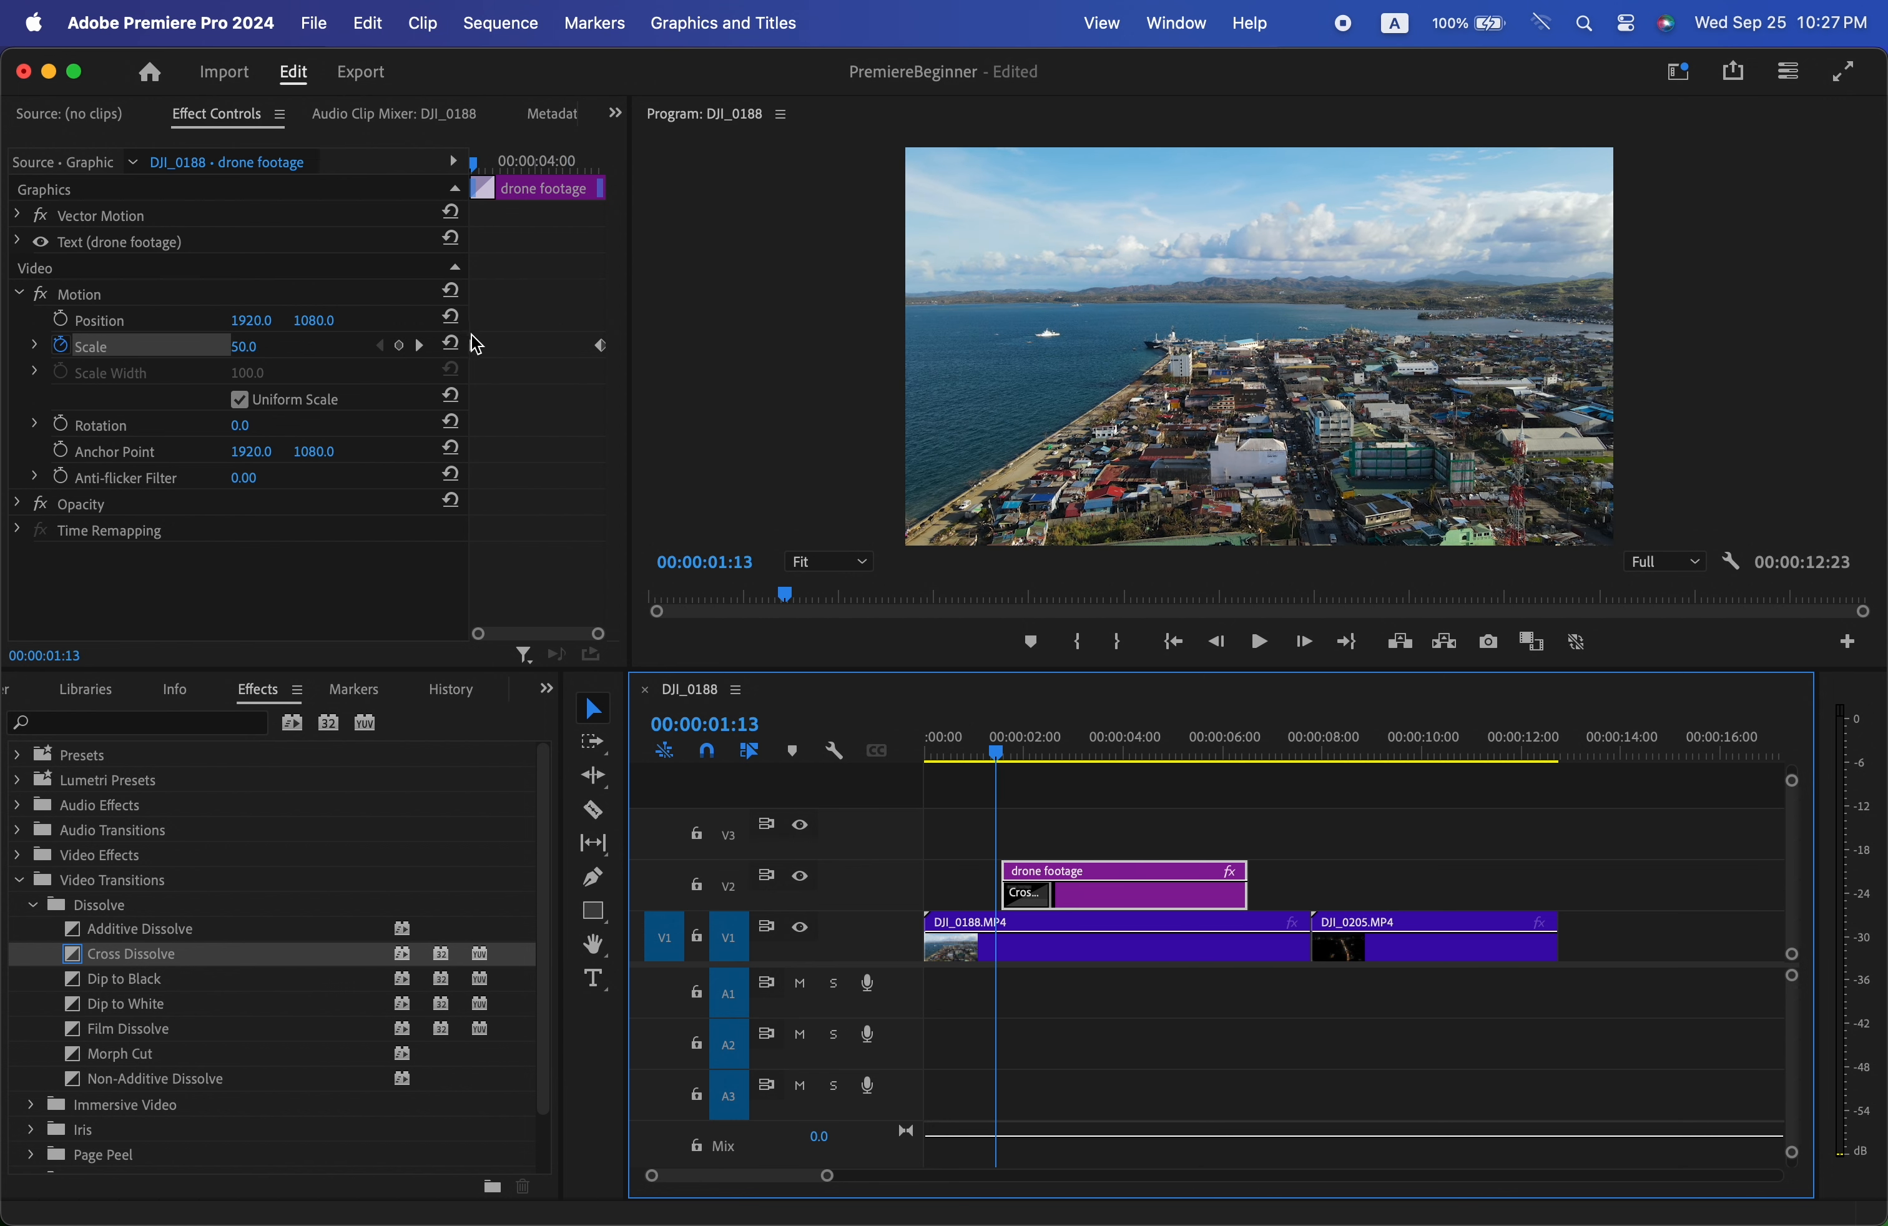
{"action": "left_click", "coordinate": [480, 356]}
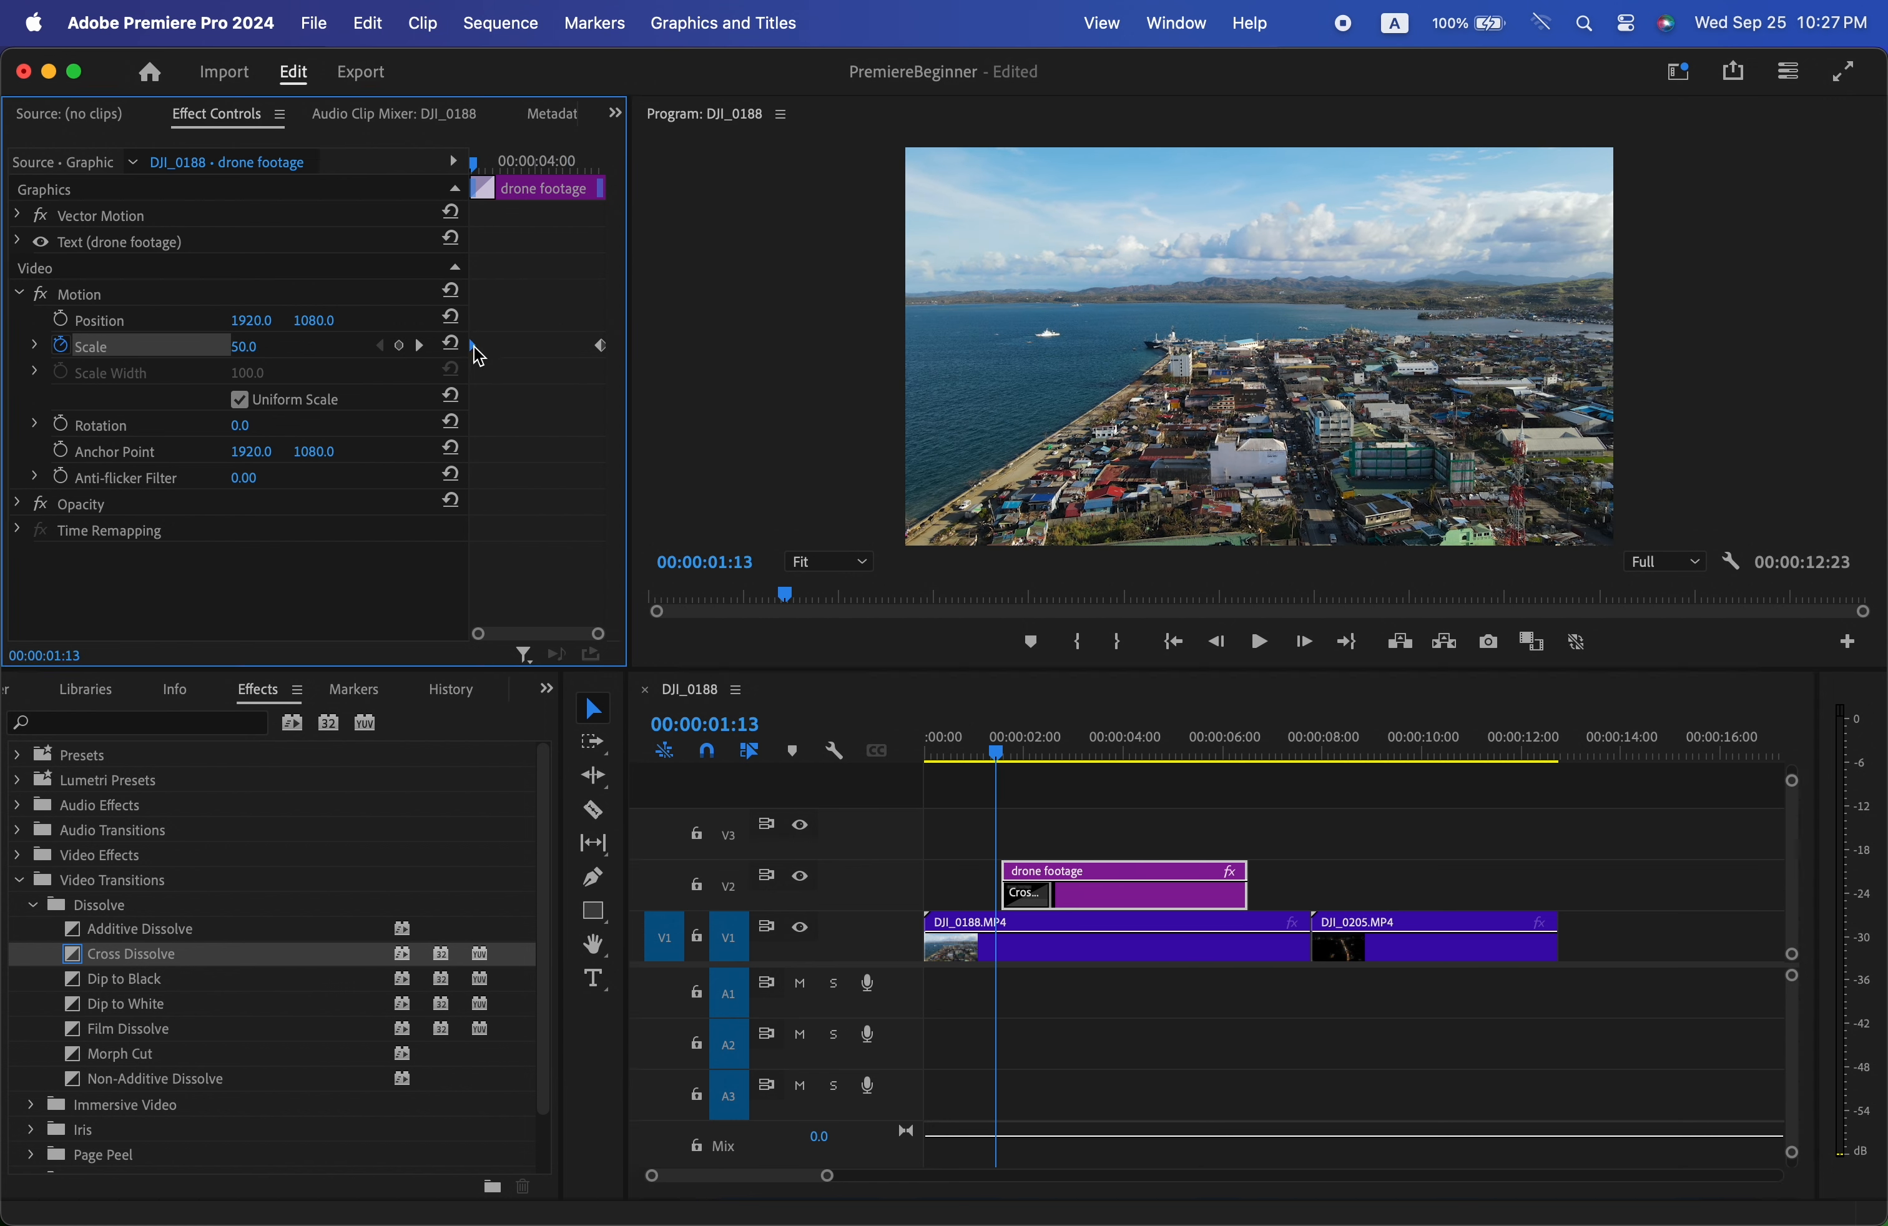
{"action": "right_click", "coordinate": [603, 348]}
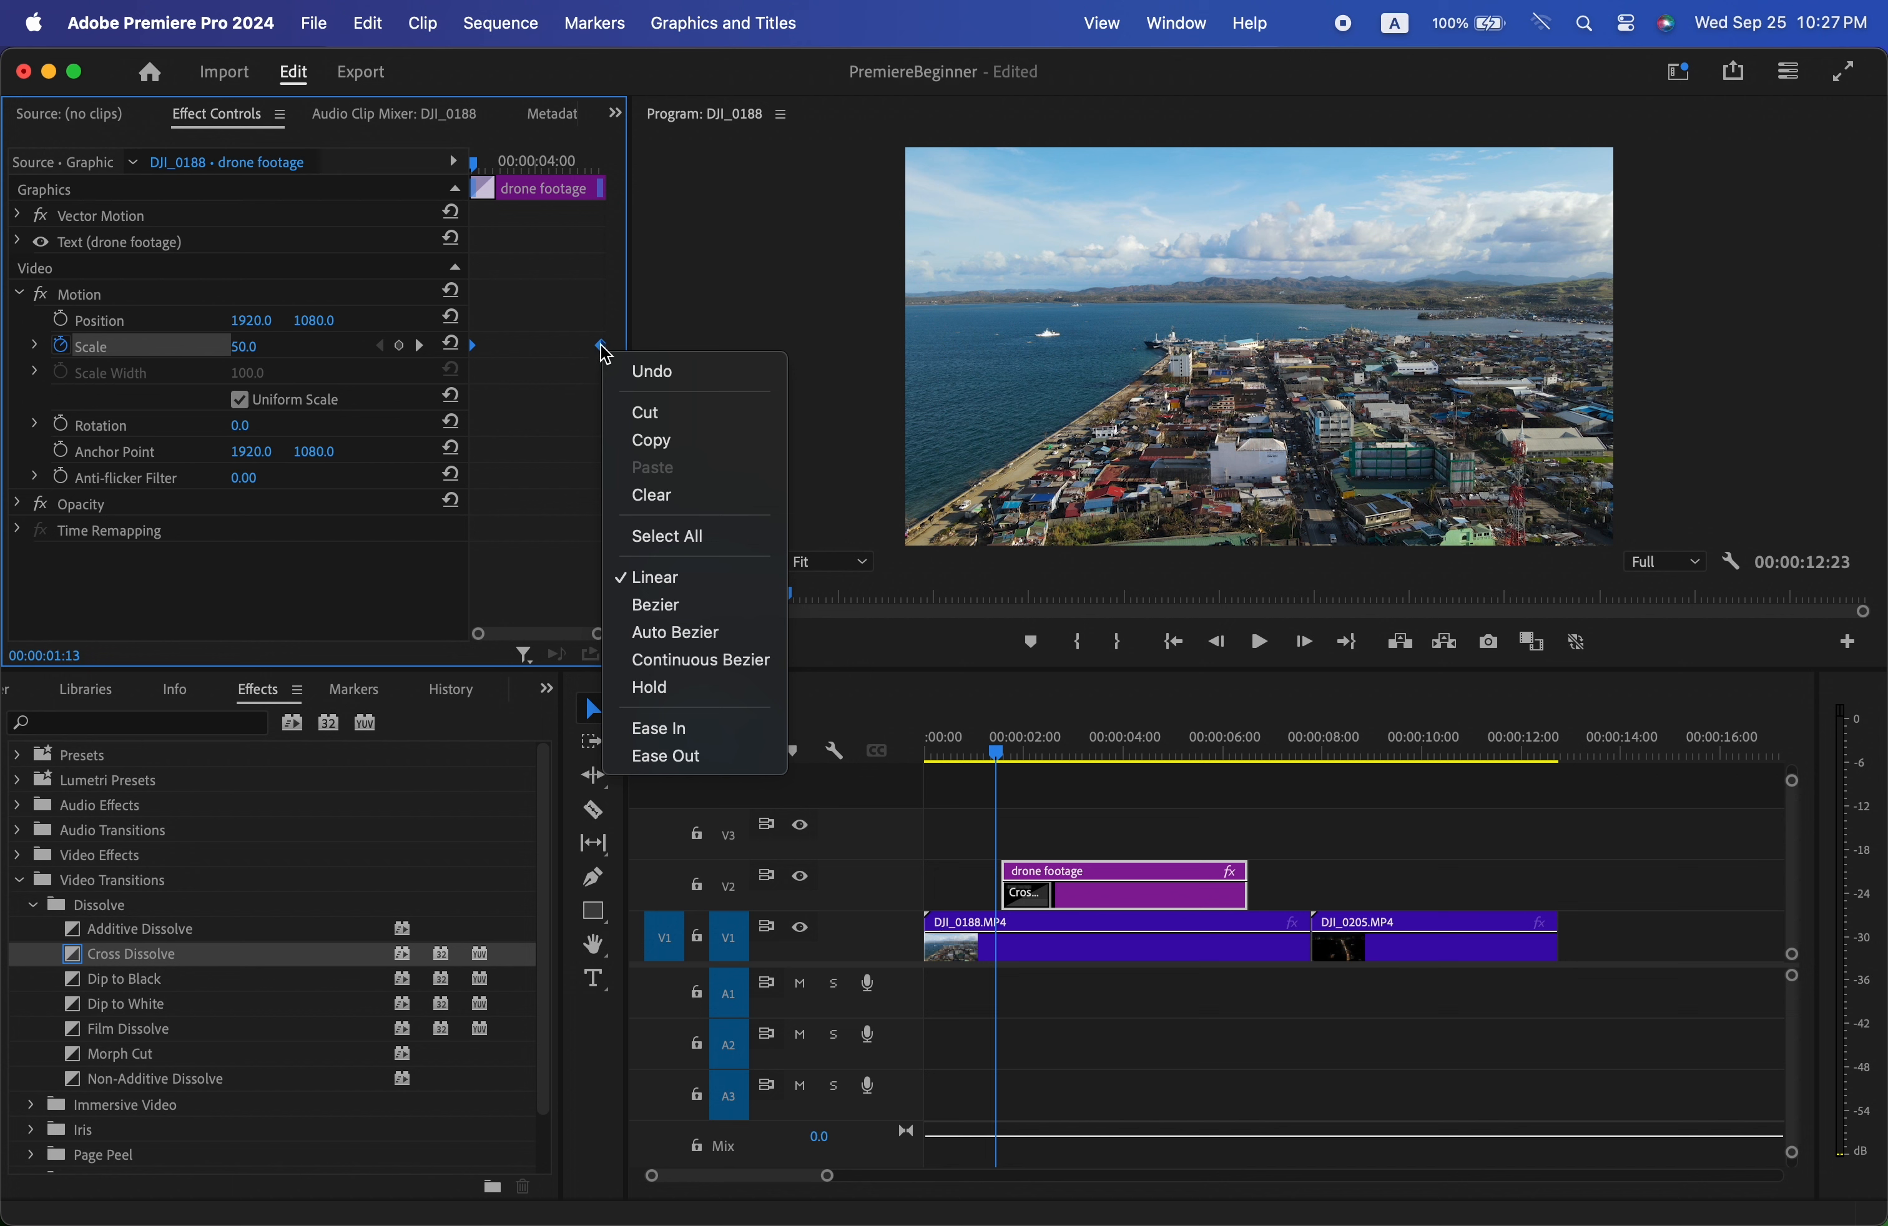
{"action": "left_click", "coordinate": [661, 728]}
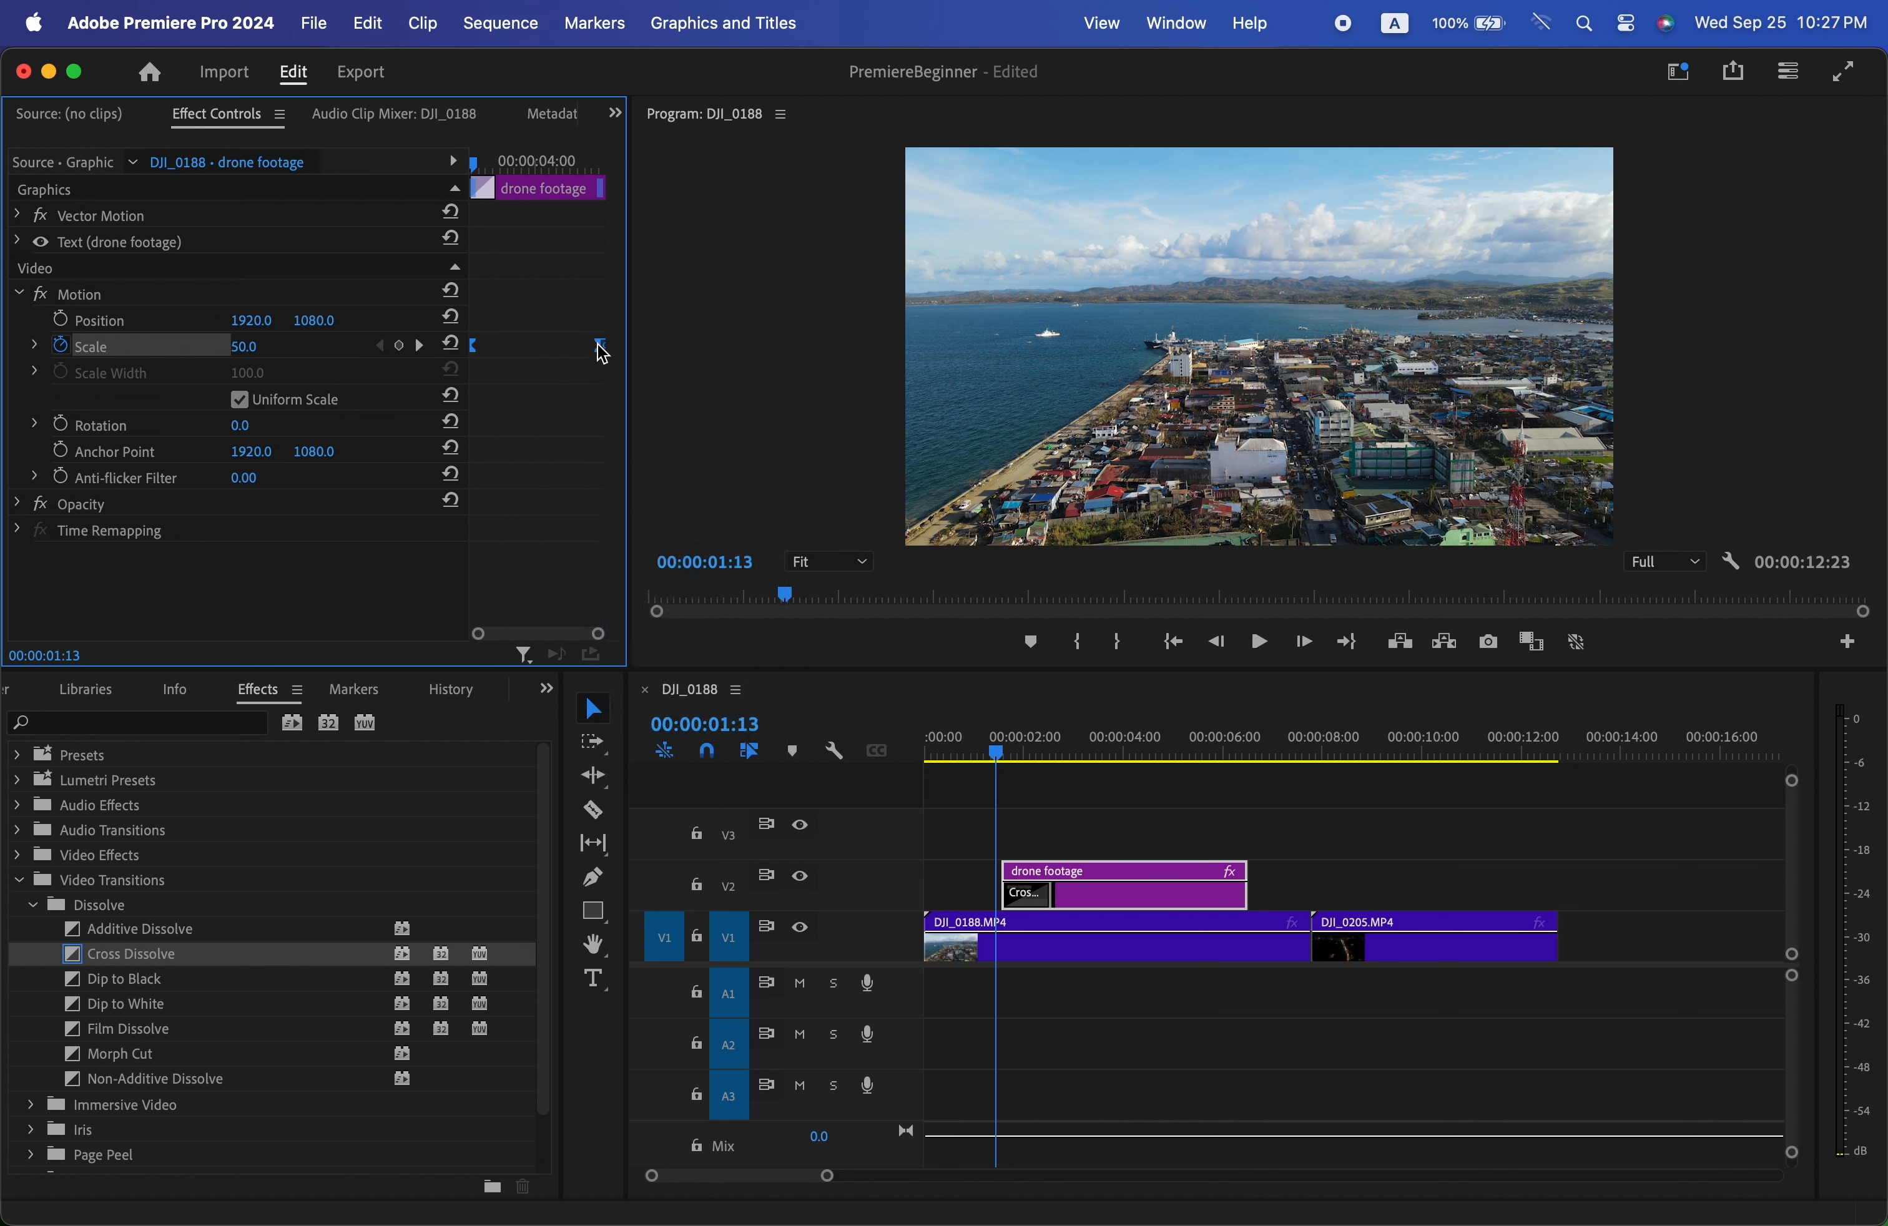
{"action": "right_click", "coordinate": [602, 352]}
{"action": "left_click", "coordinate": [662, 757]}
{"action": "left_click", "coordinate": [993, 757]}
{"action": "key", "text": "space"}
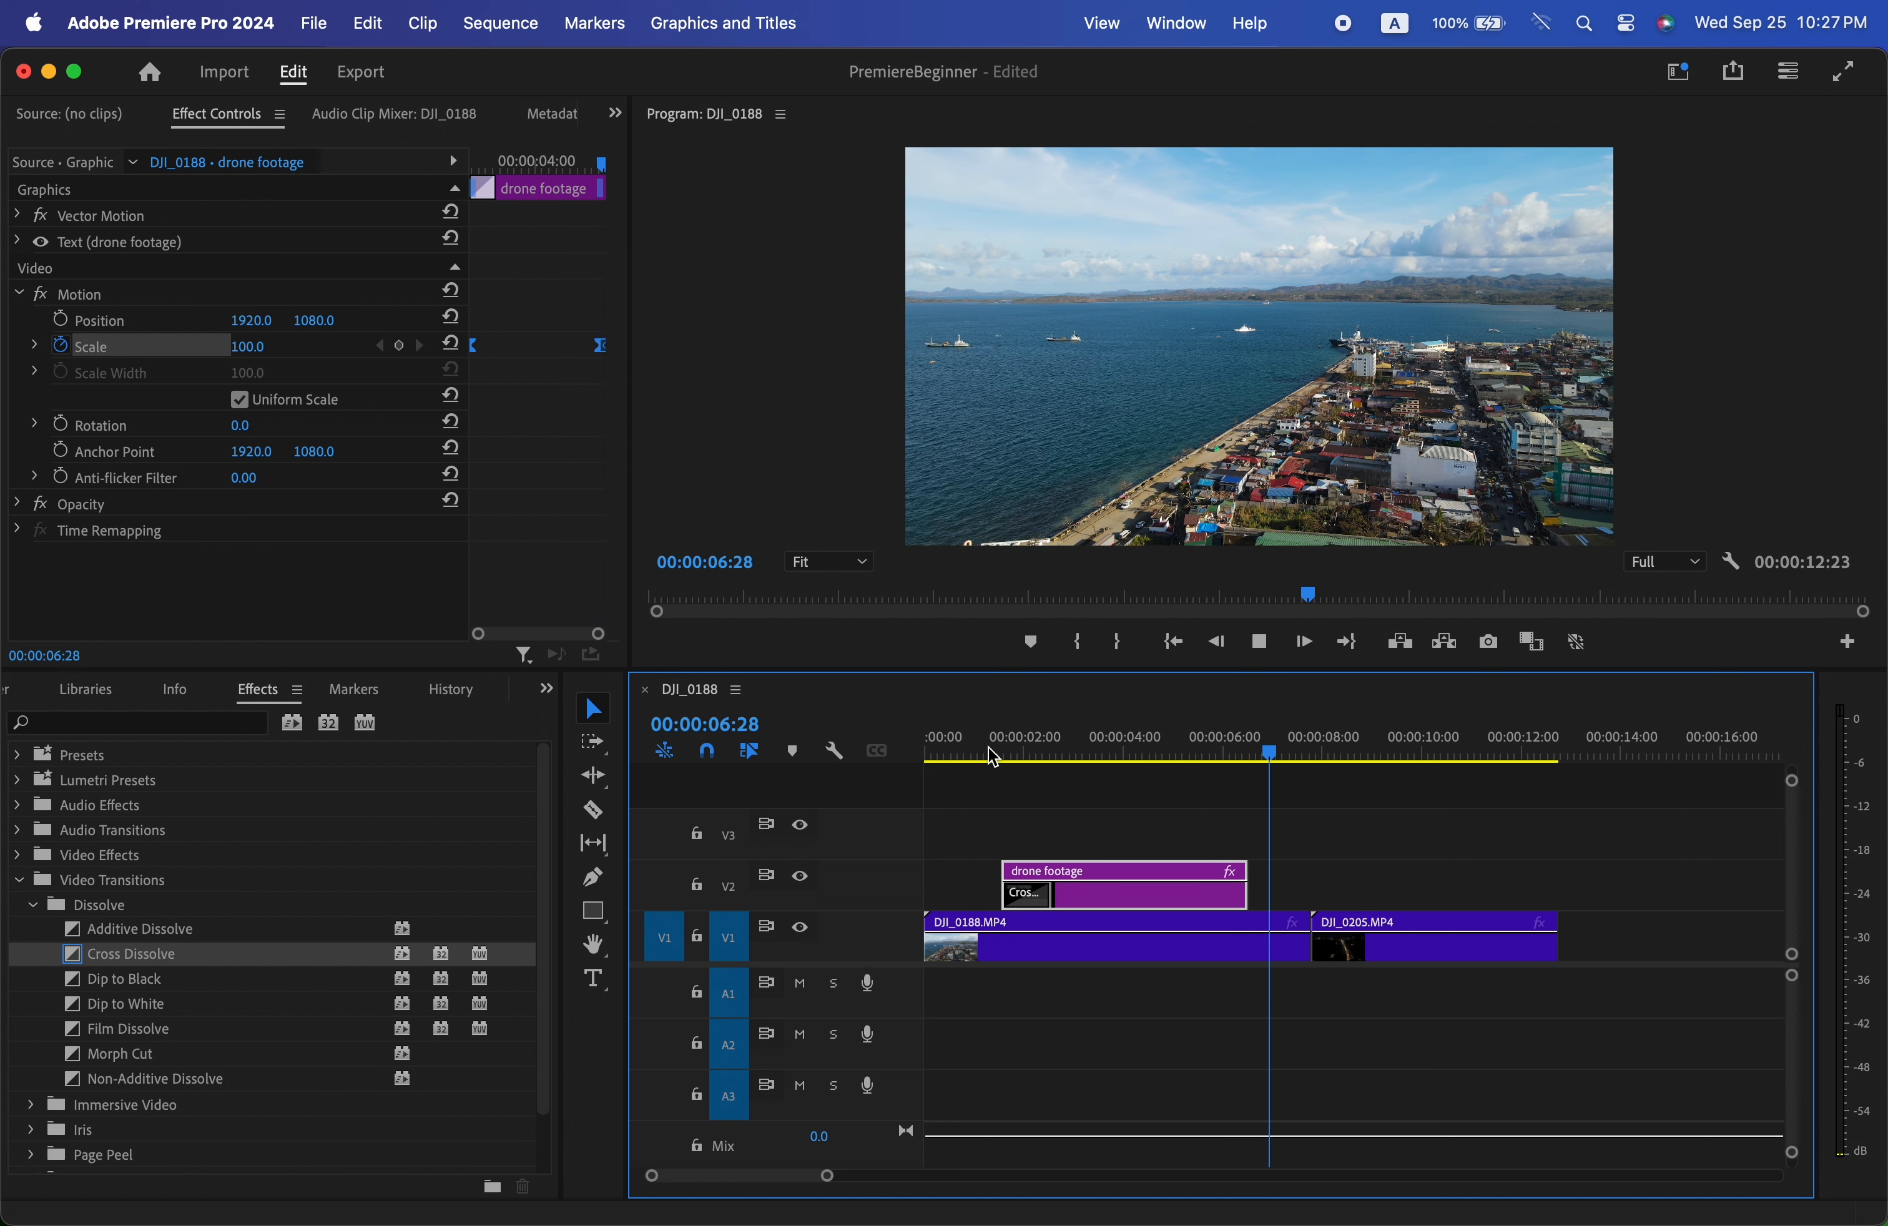
{"action": "key", "text": "space"}
- Find the Lumetri Color effect and apply it to the DJI_0188.MP4 clip on V1
{"action": "left_click", "coordinate": [965, 948]}
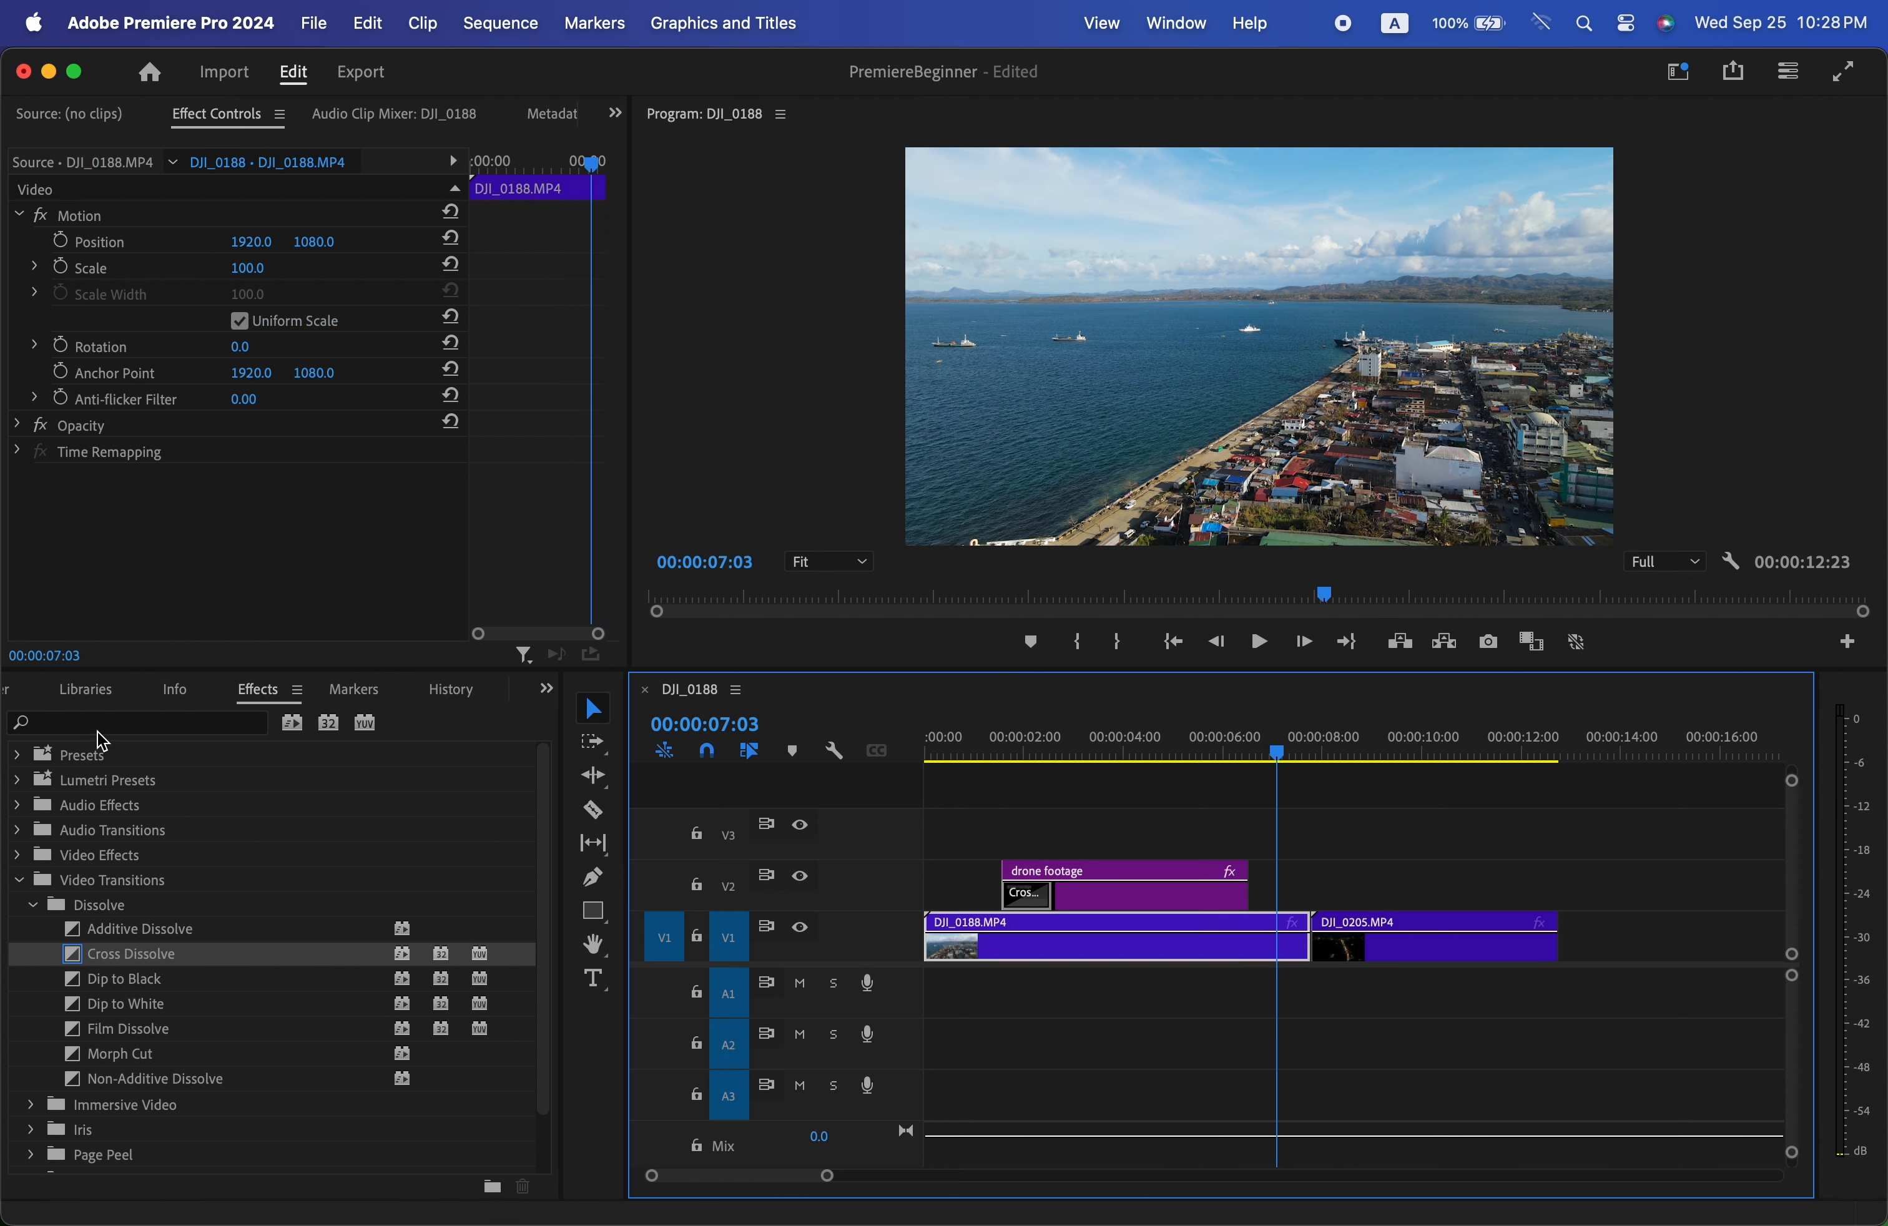
{"action": "left_click", "coordinate": [111, 725]}
{"action": "type", "text": "lu"}
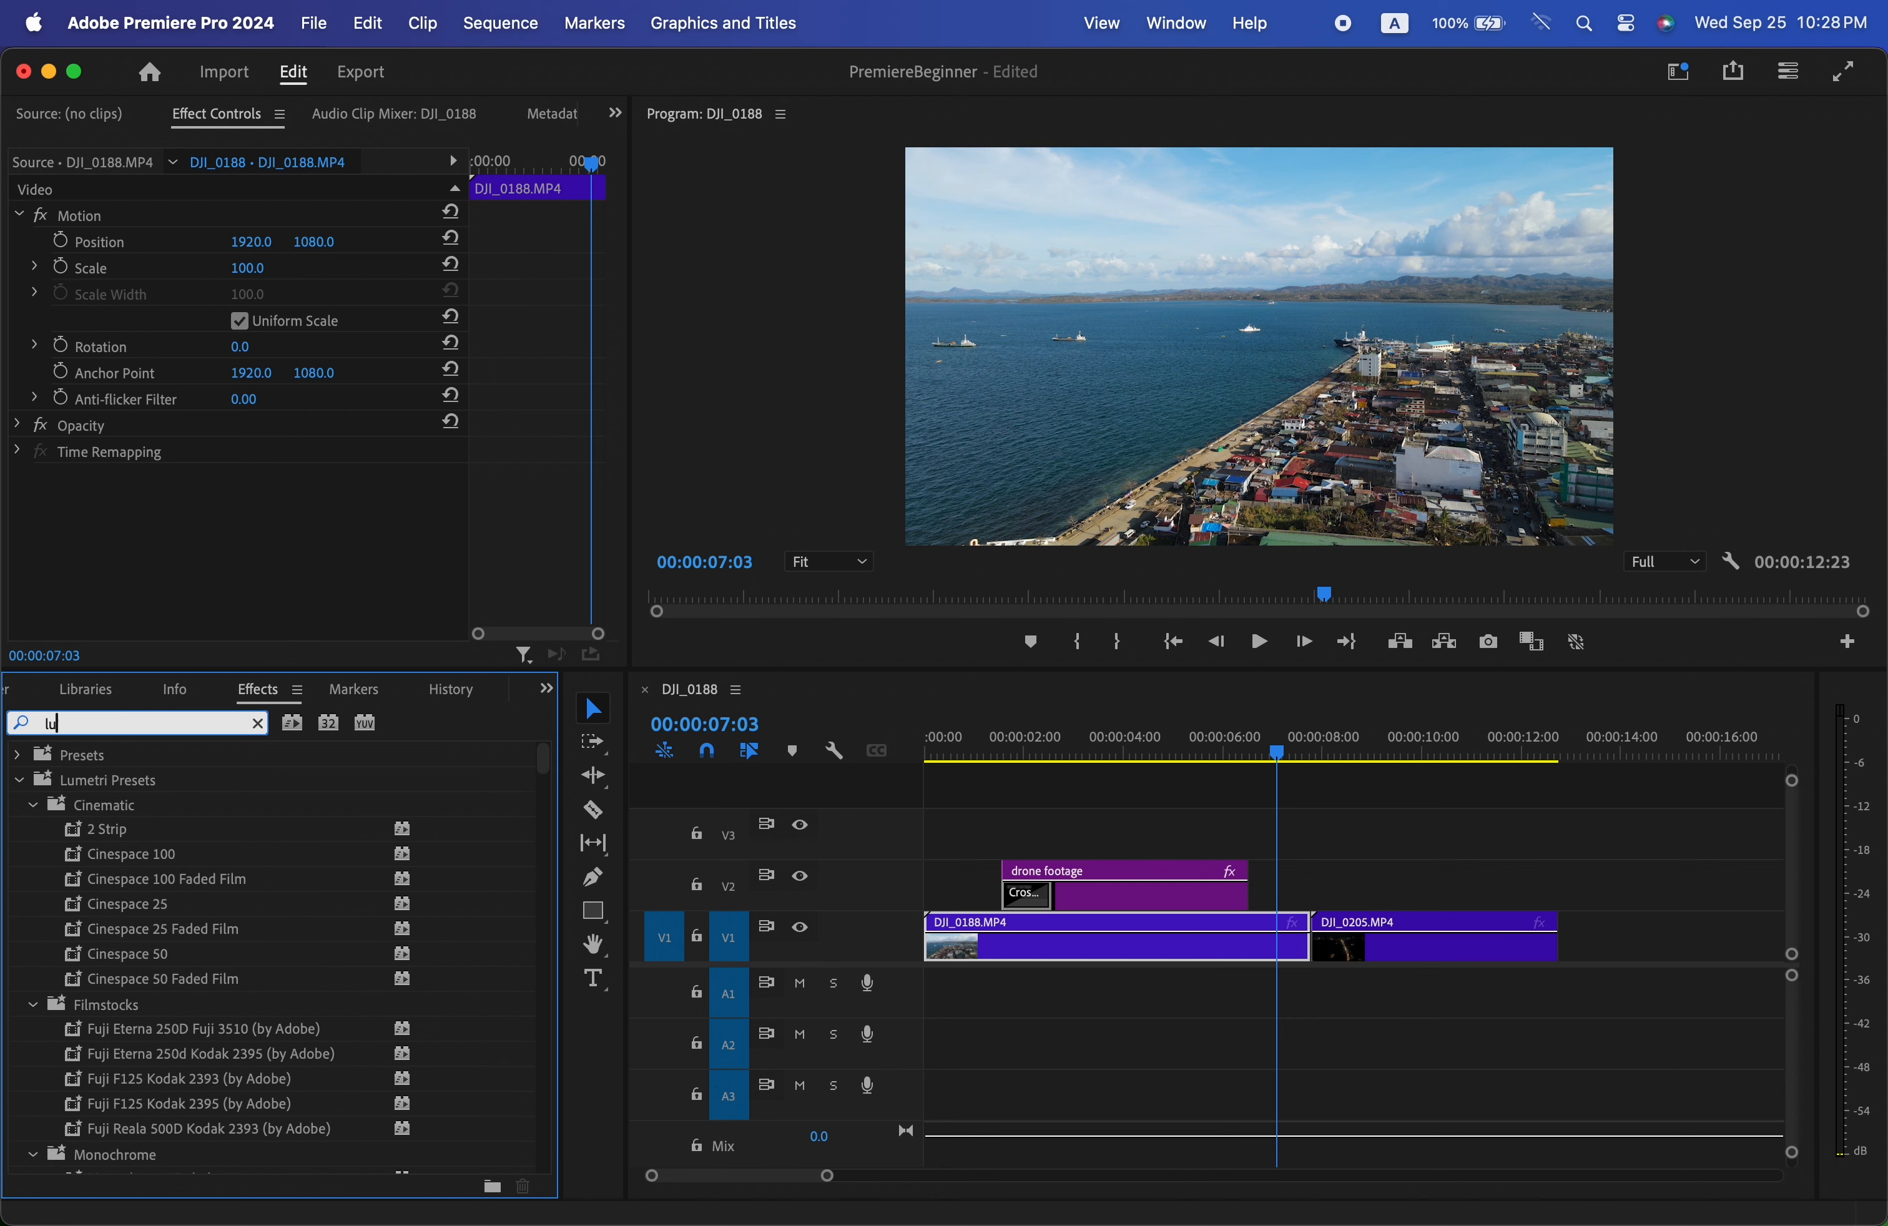
{"action": "type", "text": "metri color"}
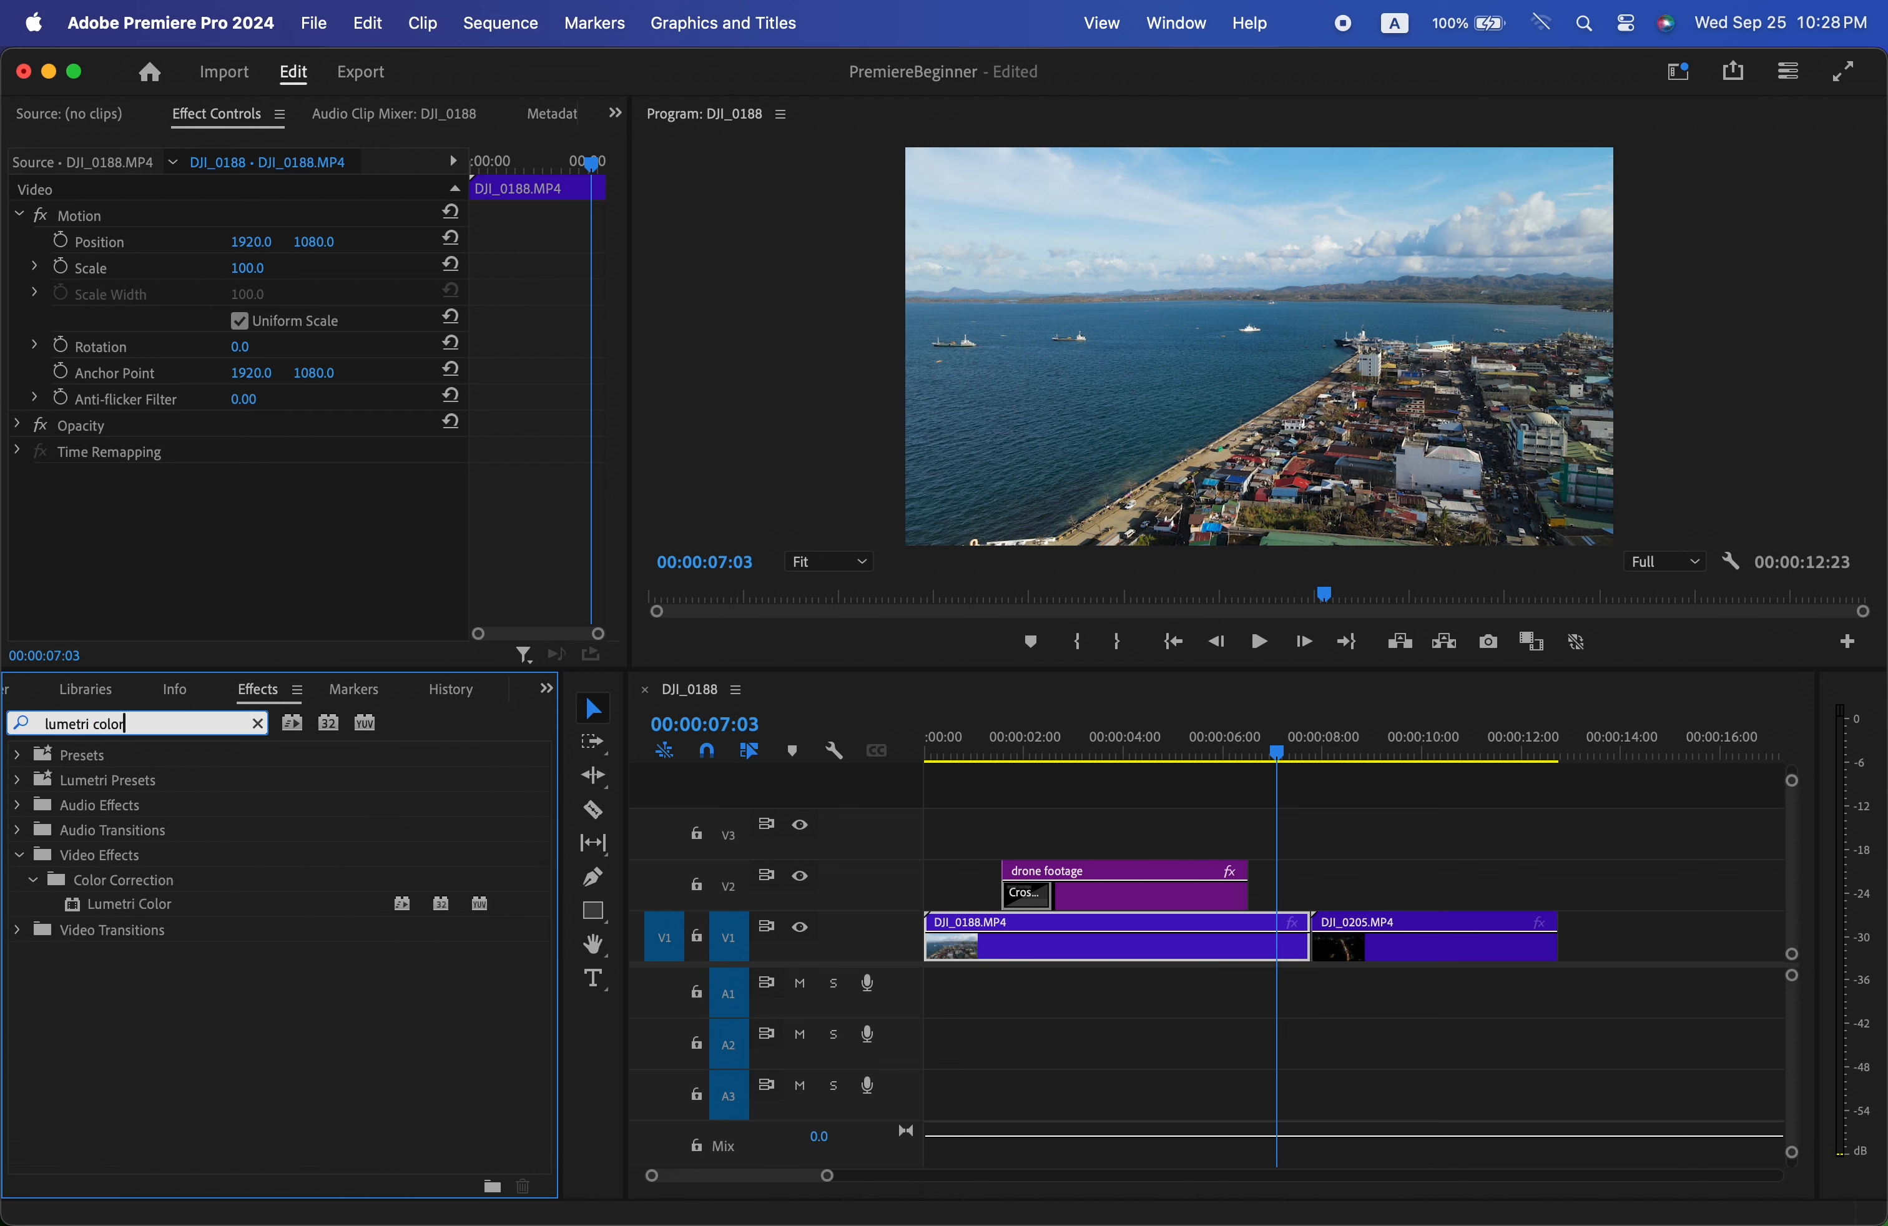
{"action": "left_click_drag", "start_coordinate": [104, 924], "coordinate": [964, 943]}
- Set the Saturation in Lumetri Color's Basic Correction to 180 for the DJI_0188.MP4 clip
{"action": "scroll", "coordinate": [96, 399], "scroll_direction": "down", "scroll_amount": 2}
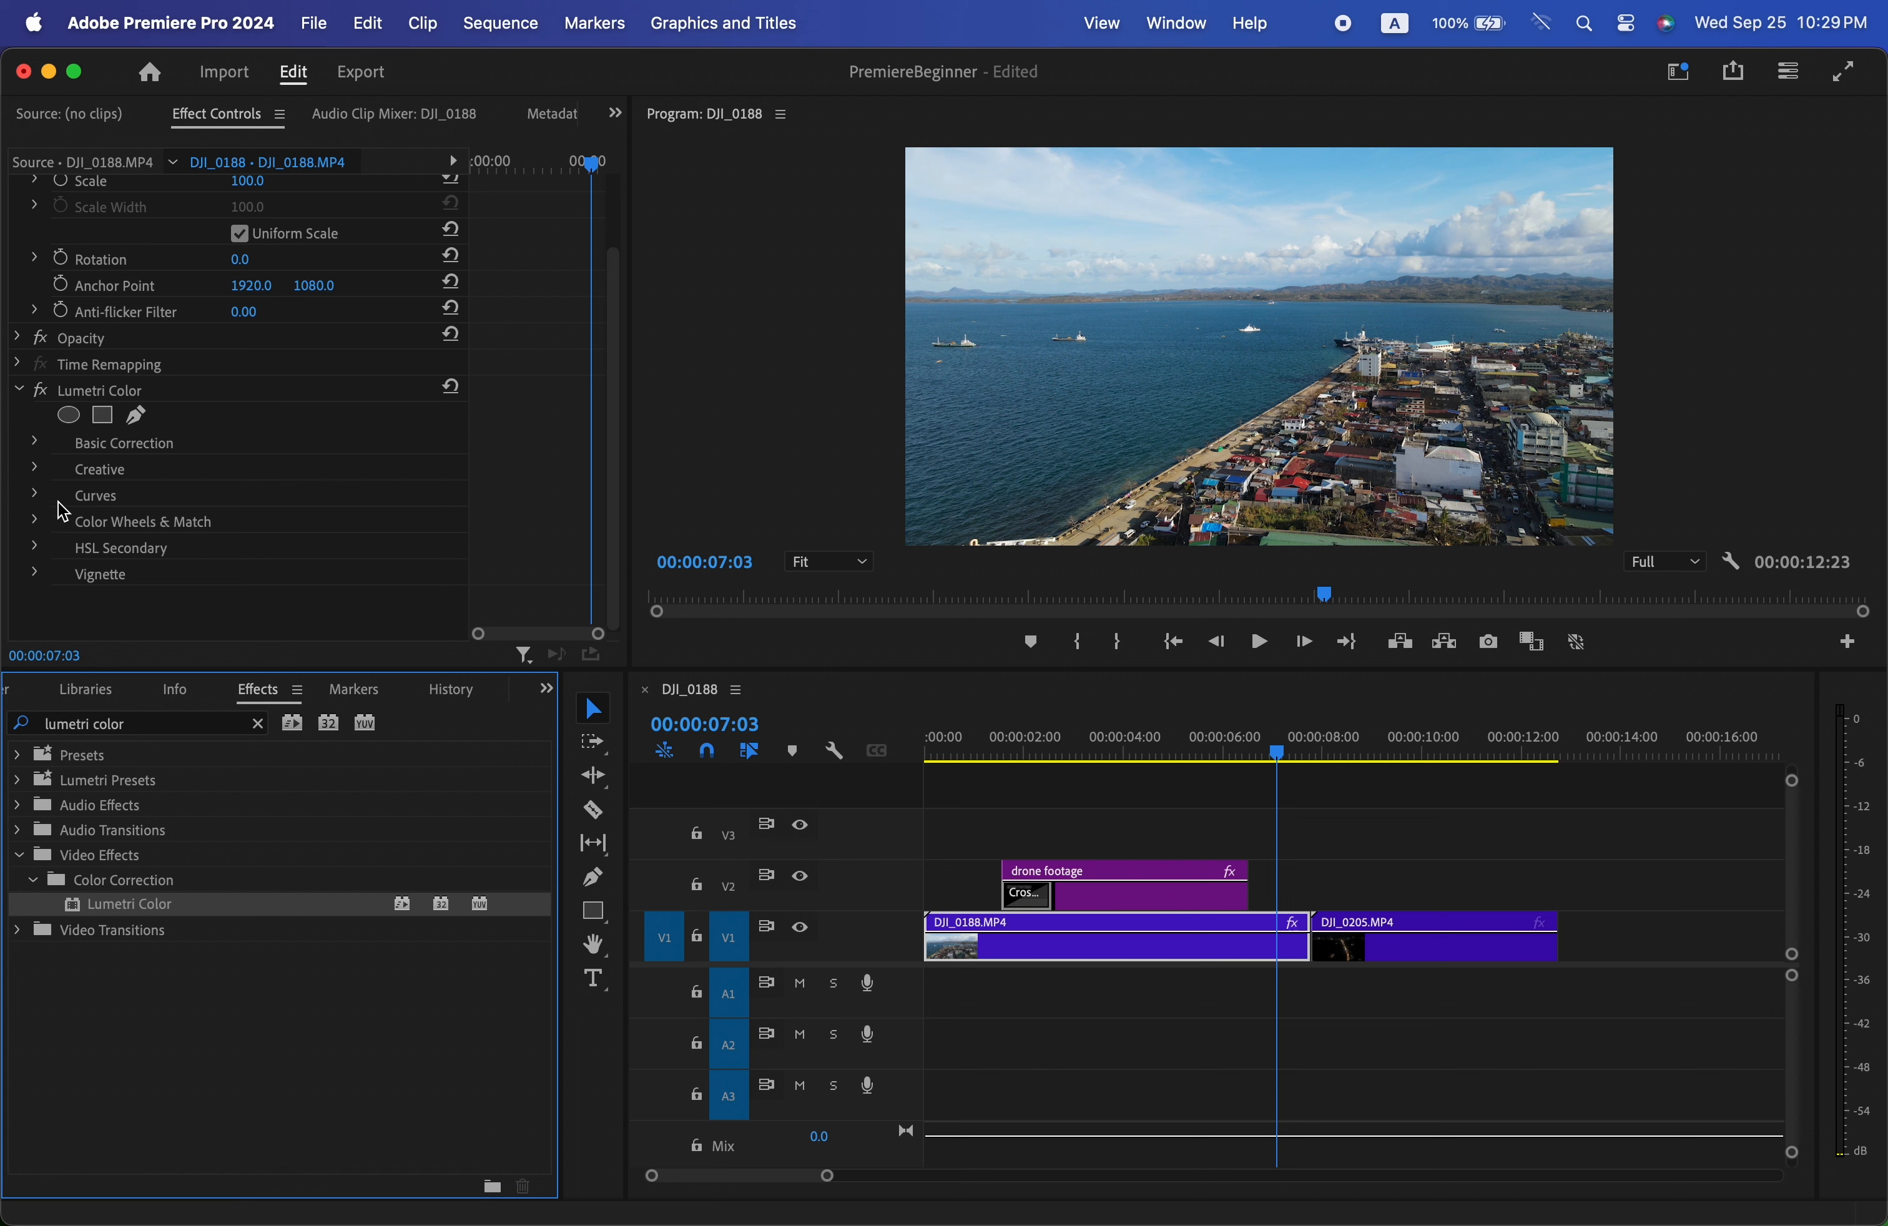
{"action": "left_click", "coordinate": [37, 445]}
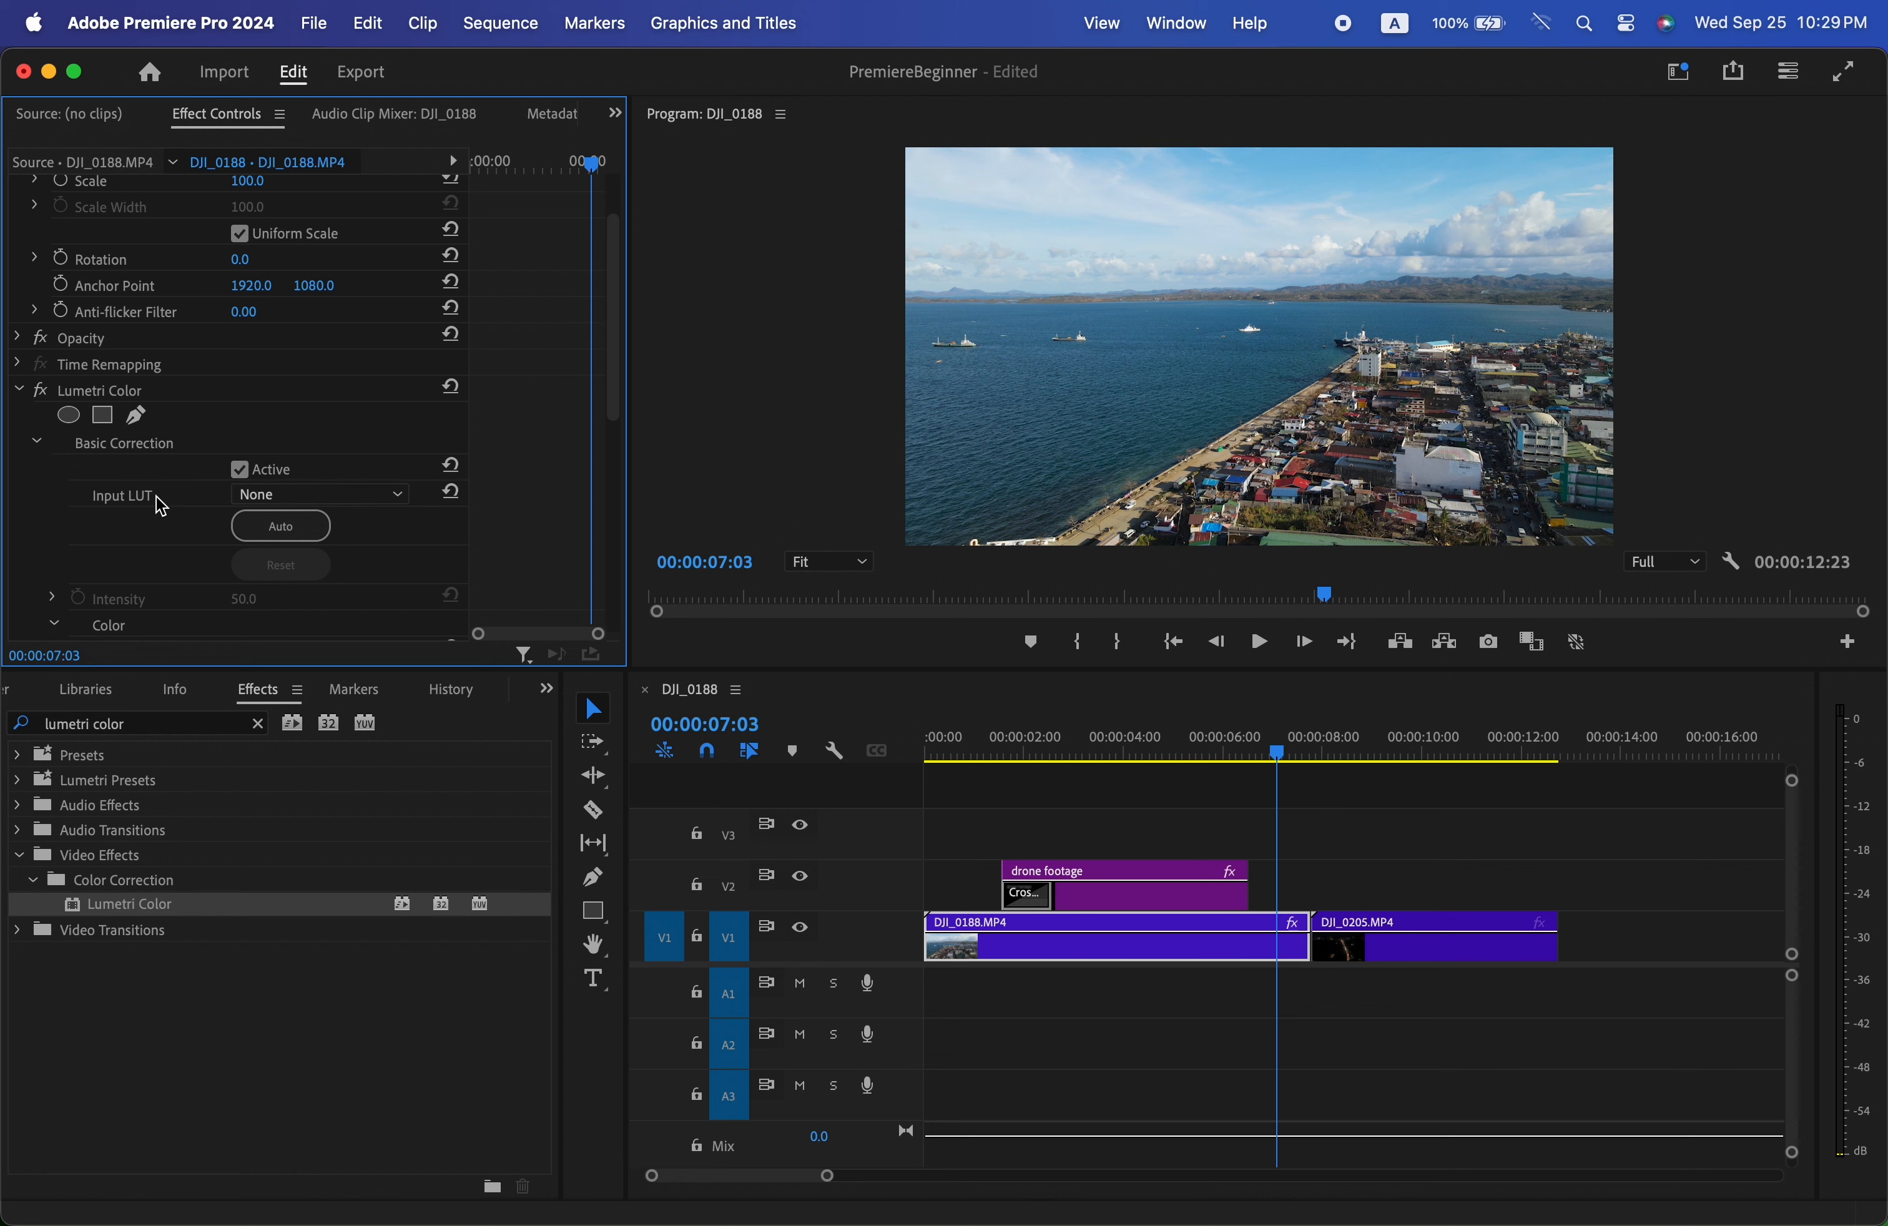
{"action": "scroll", "coordinate": [158, 500], "scroll_direction": "down", "scroll_amount": 4}
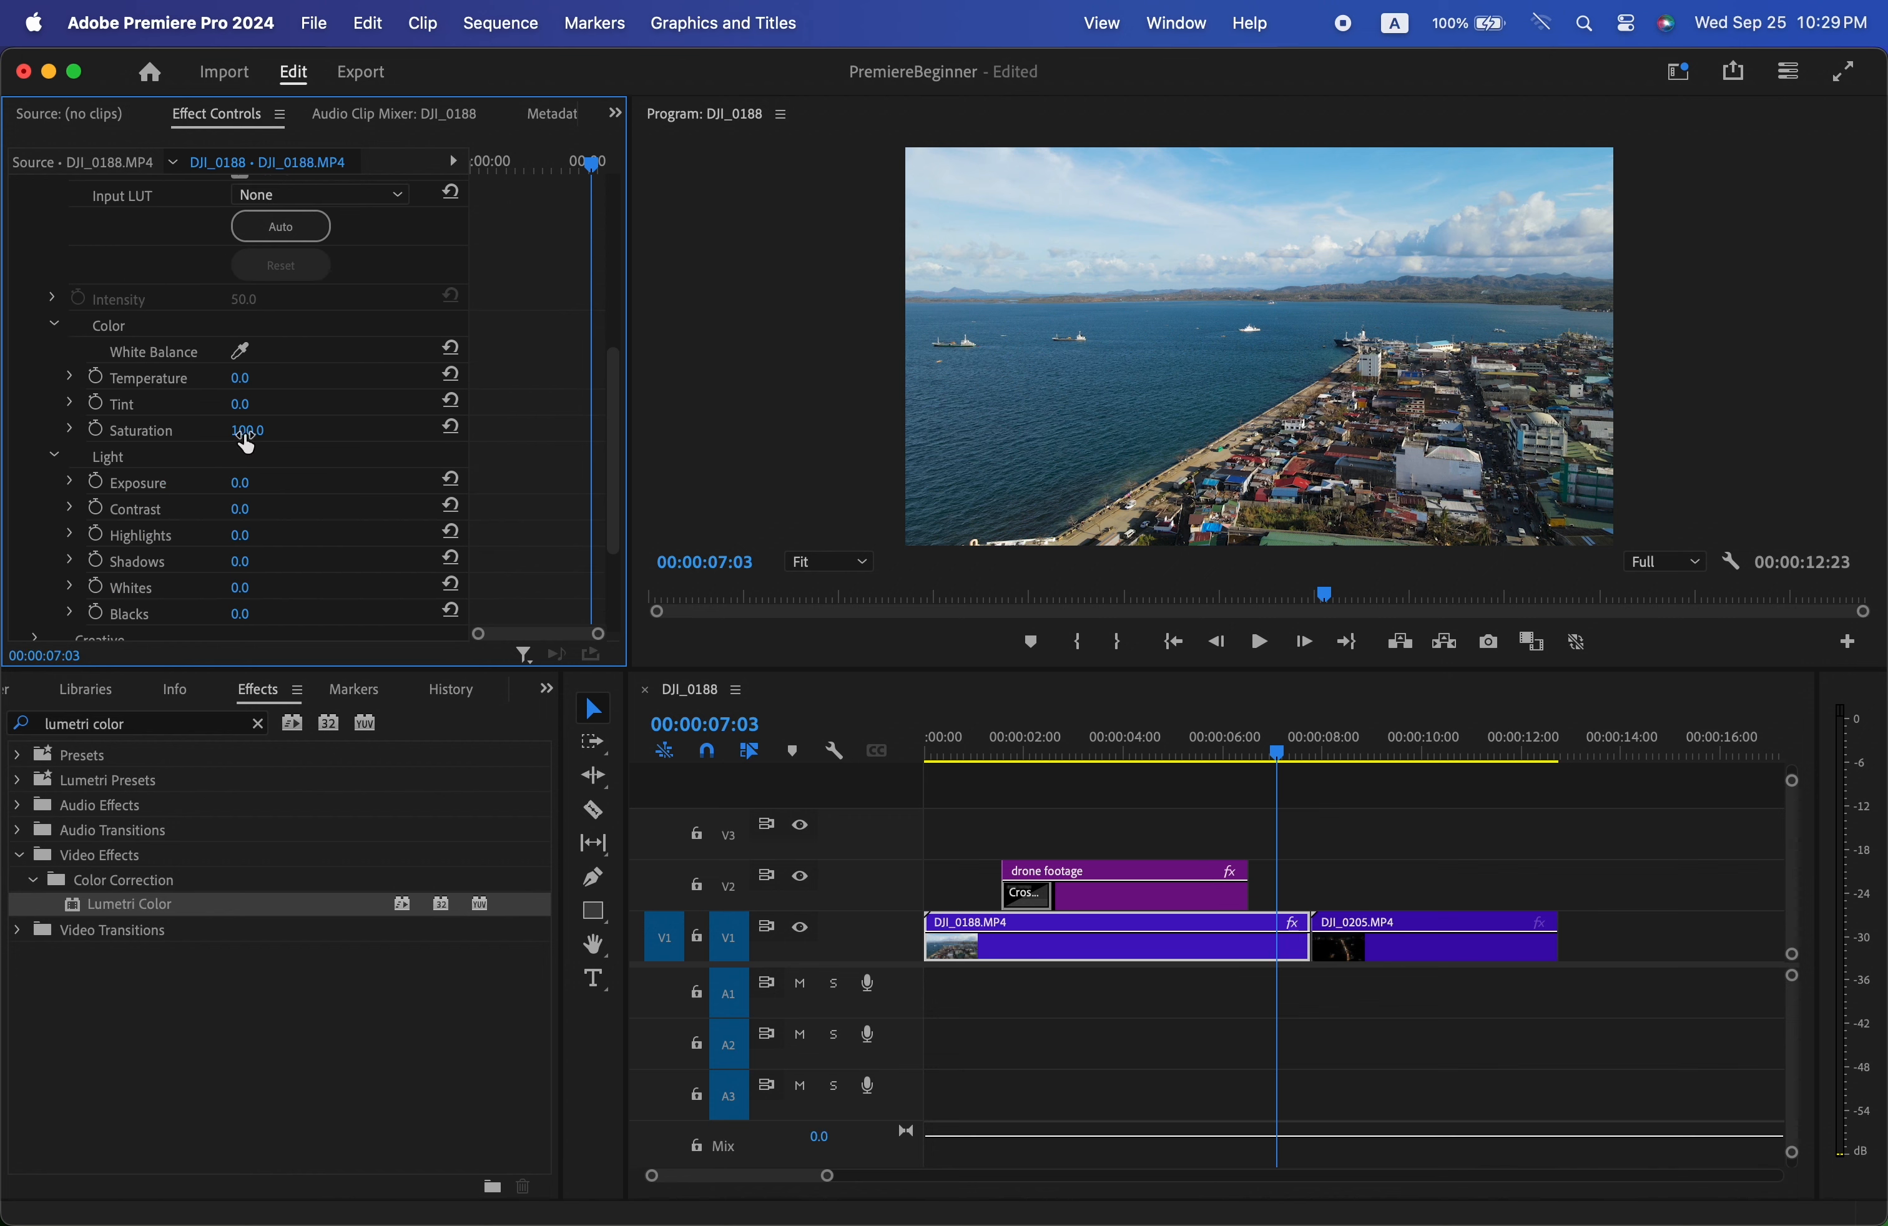
{"action": "left_click", "coordinate": [266, 427]}
{"action": "type", "text": "180"}
{"action": "key", "text": "Return"}
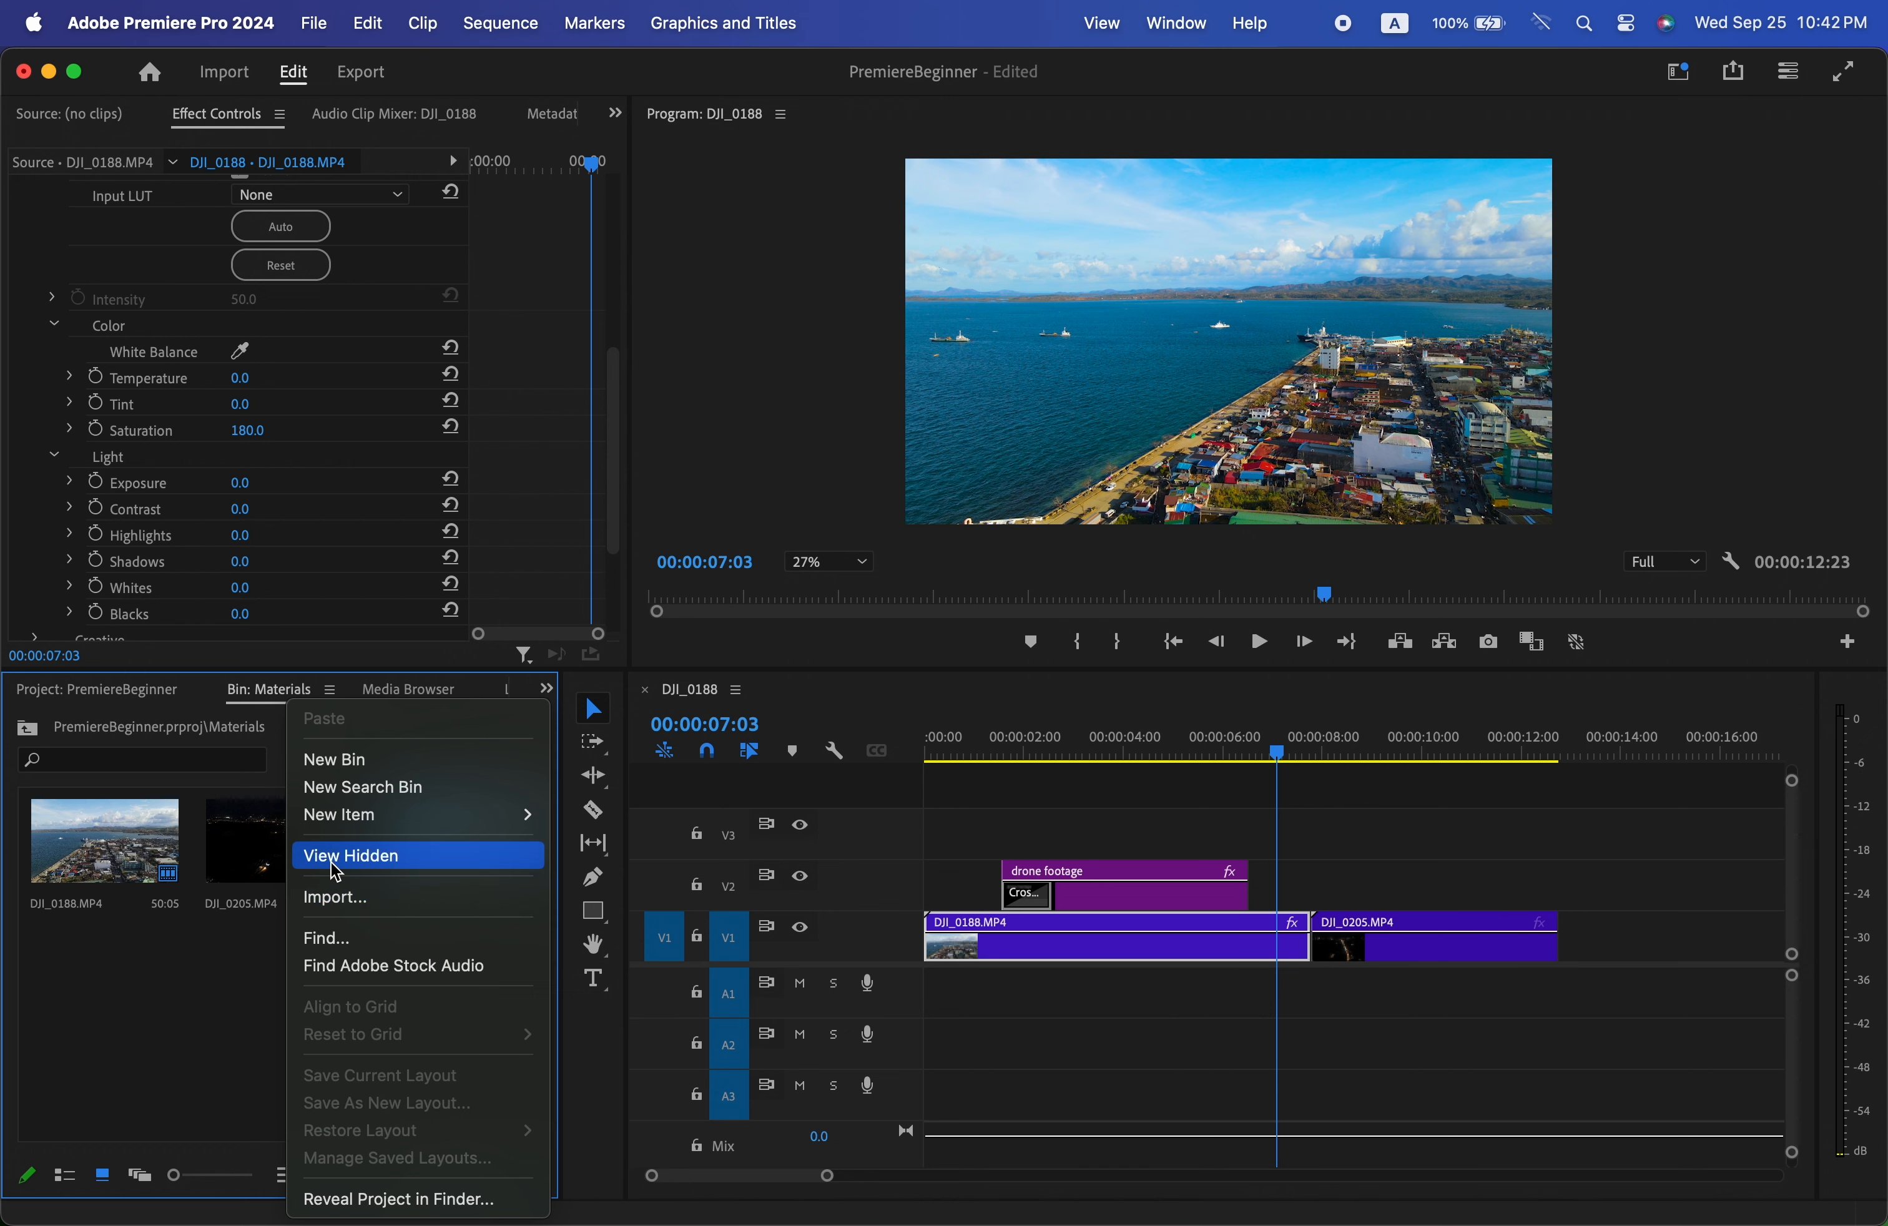
- Import Tropic Fuse - French Fuse.mp3 into the Materials bin and place it at the start of track A1
{"action": "left_click", "coordinate": [345, 896]}
{"action": "double_click", "coordinate": [801, 338]}
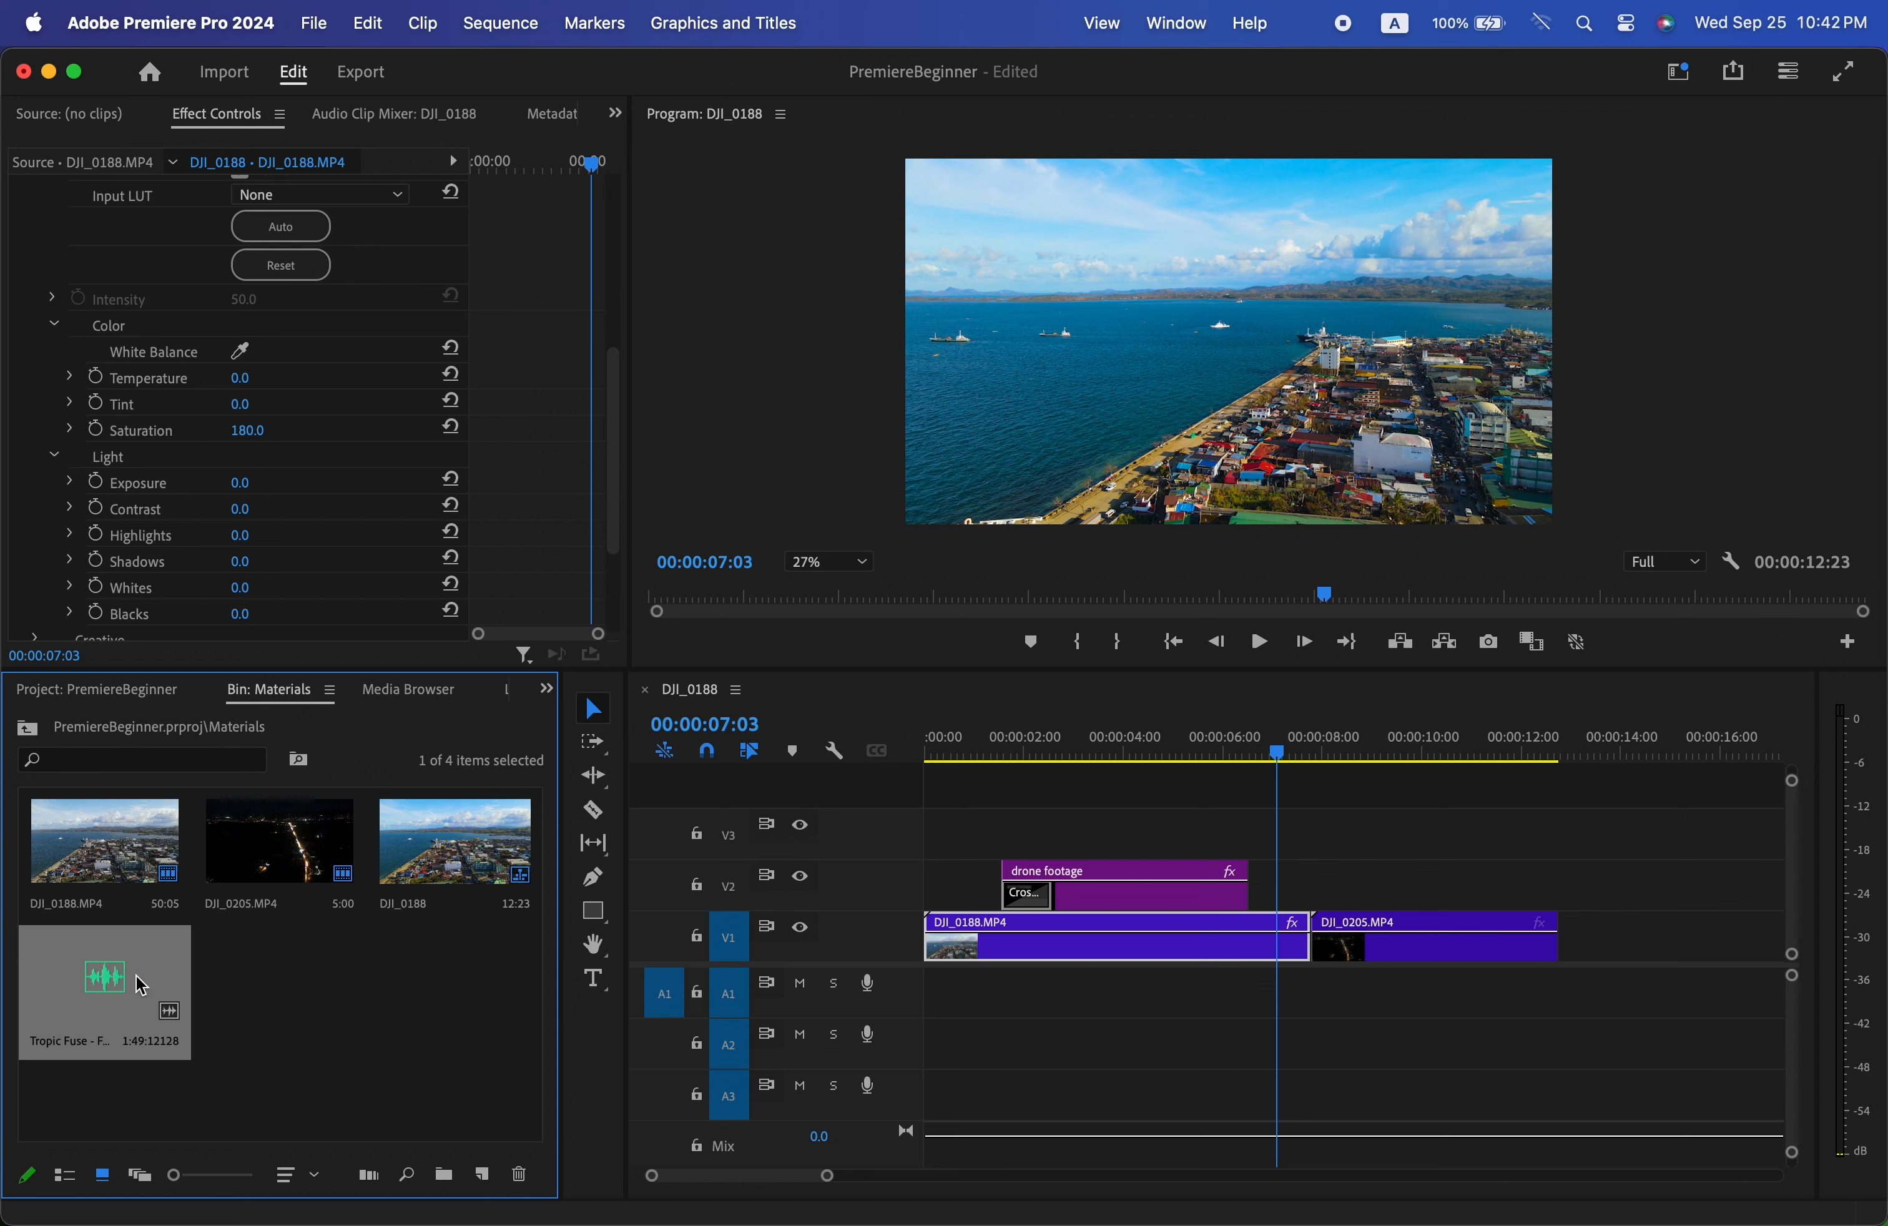
{"action": "left_click_drag", "start_coordinate": [142, 985], "coordinate": [936, 1002]}
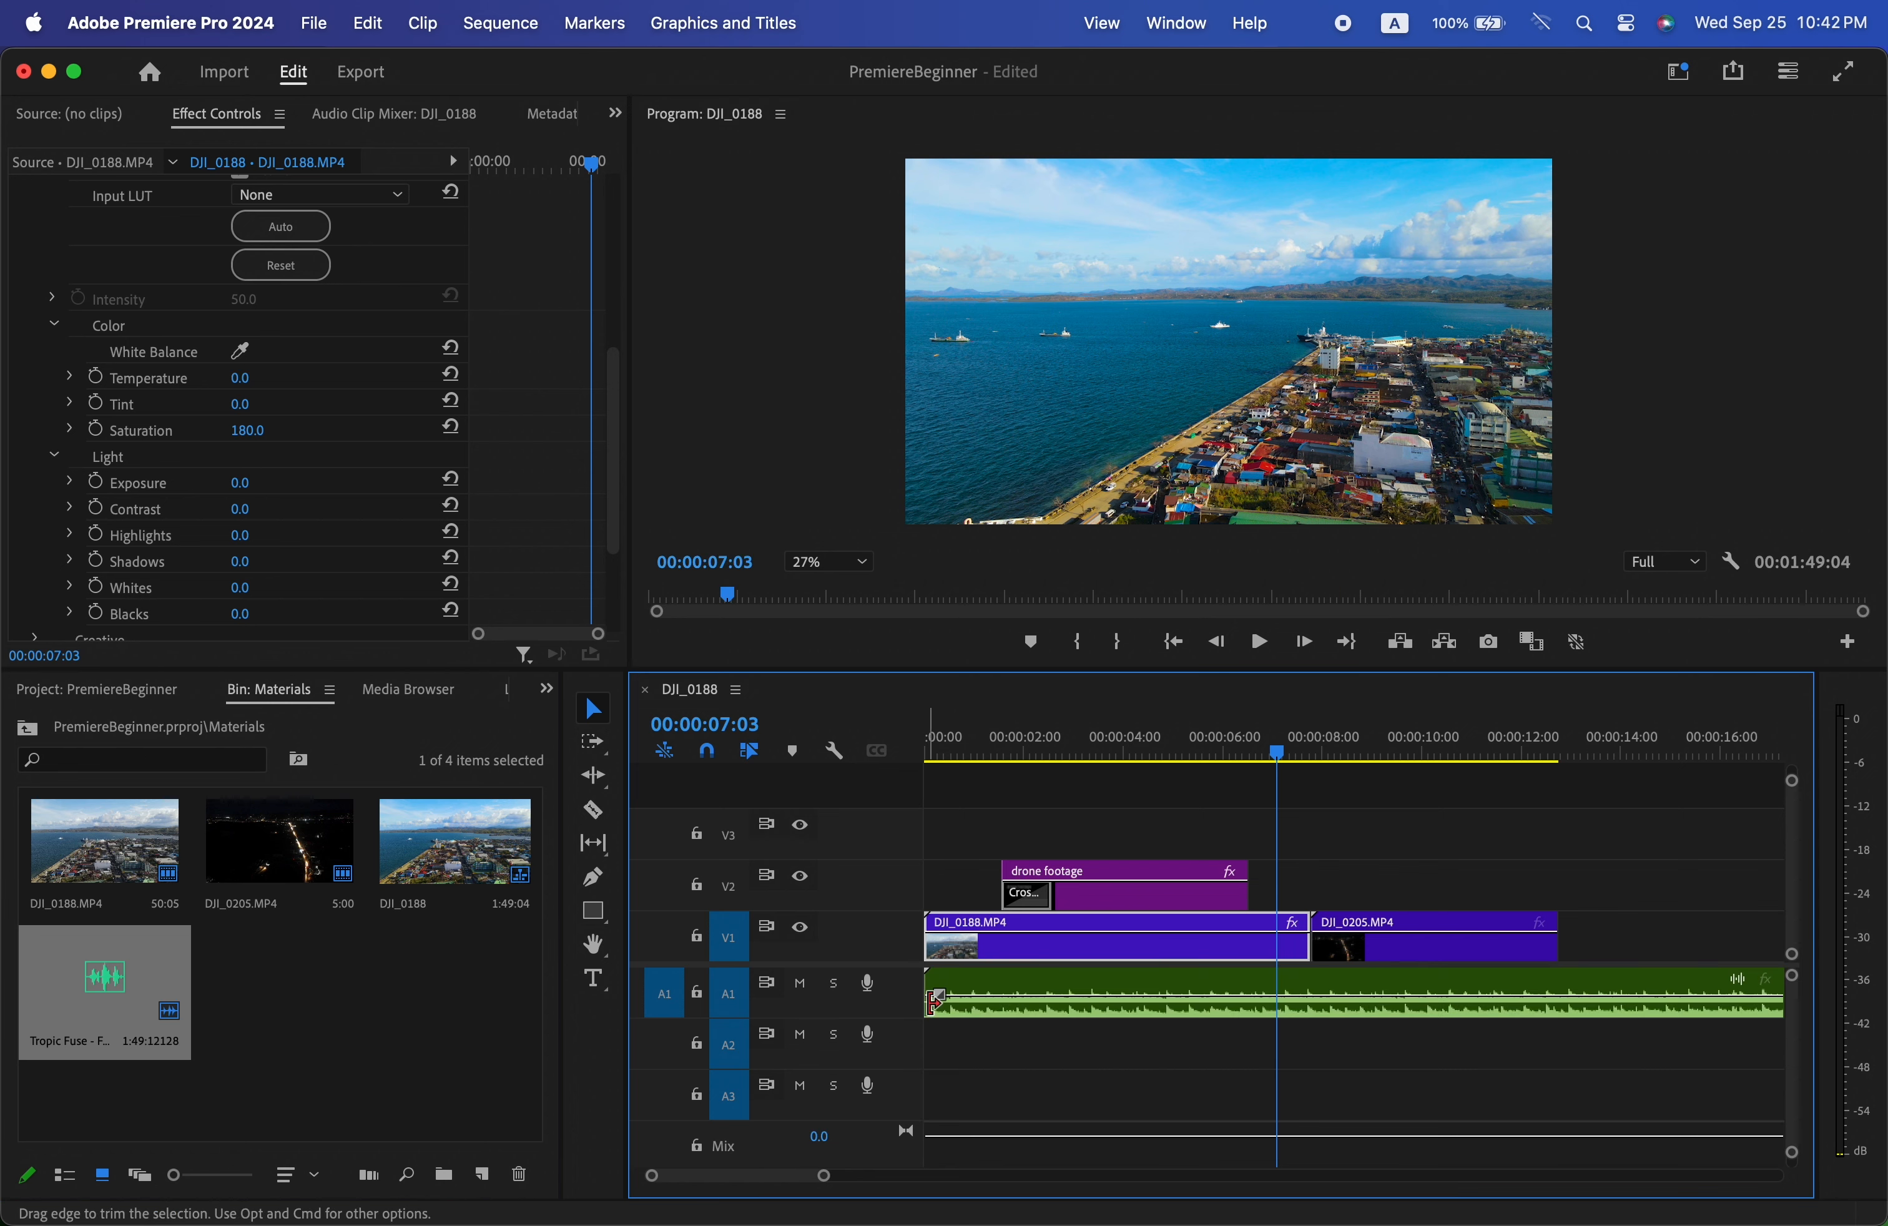
- Try cutting the music clip at the end of the video and deleting the remainder, and undo both edits
{"action": "scroll", "coordinate": [1102, 938], "scroll_direction": "down", "scroll_amount": 10}
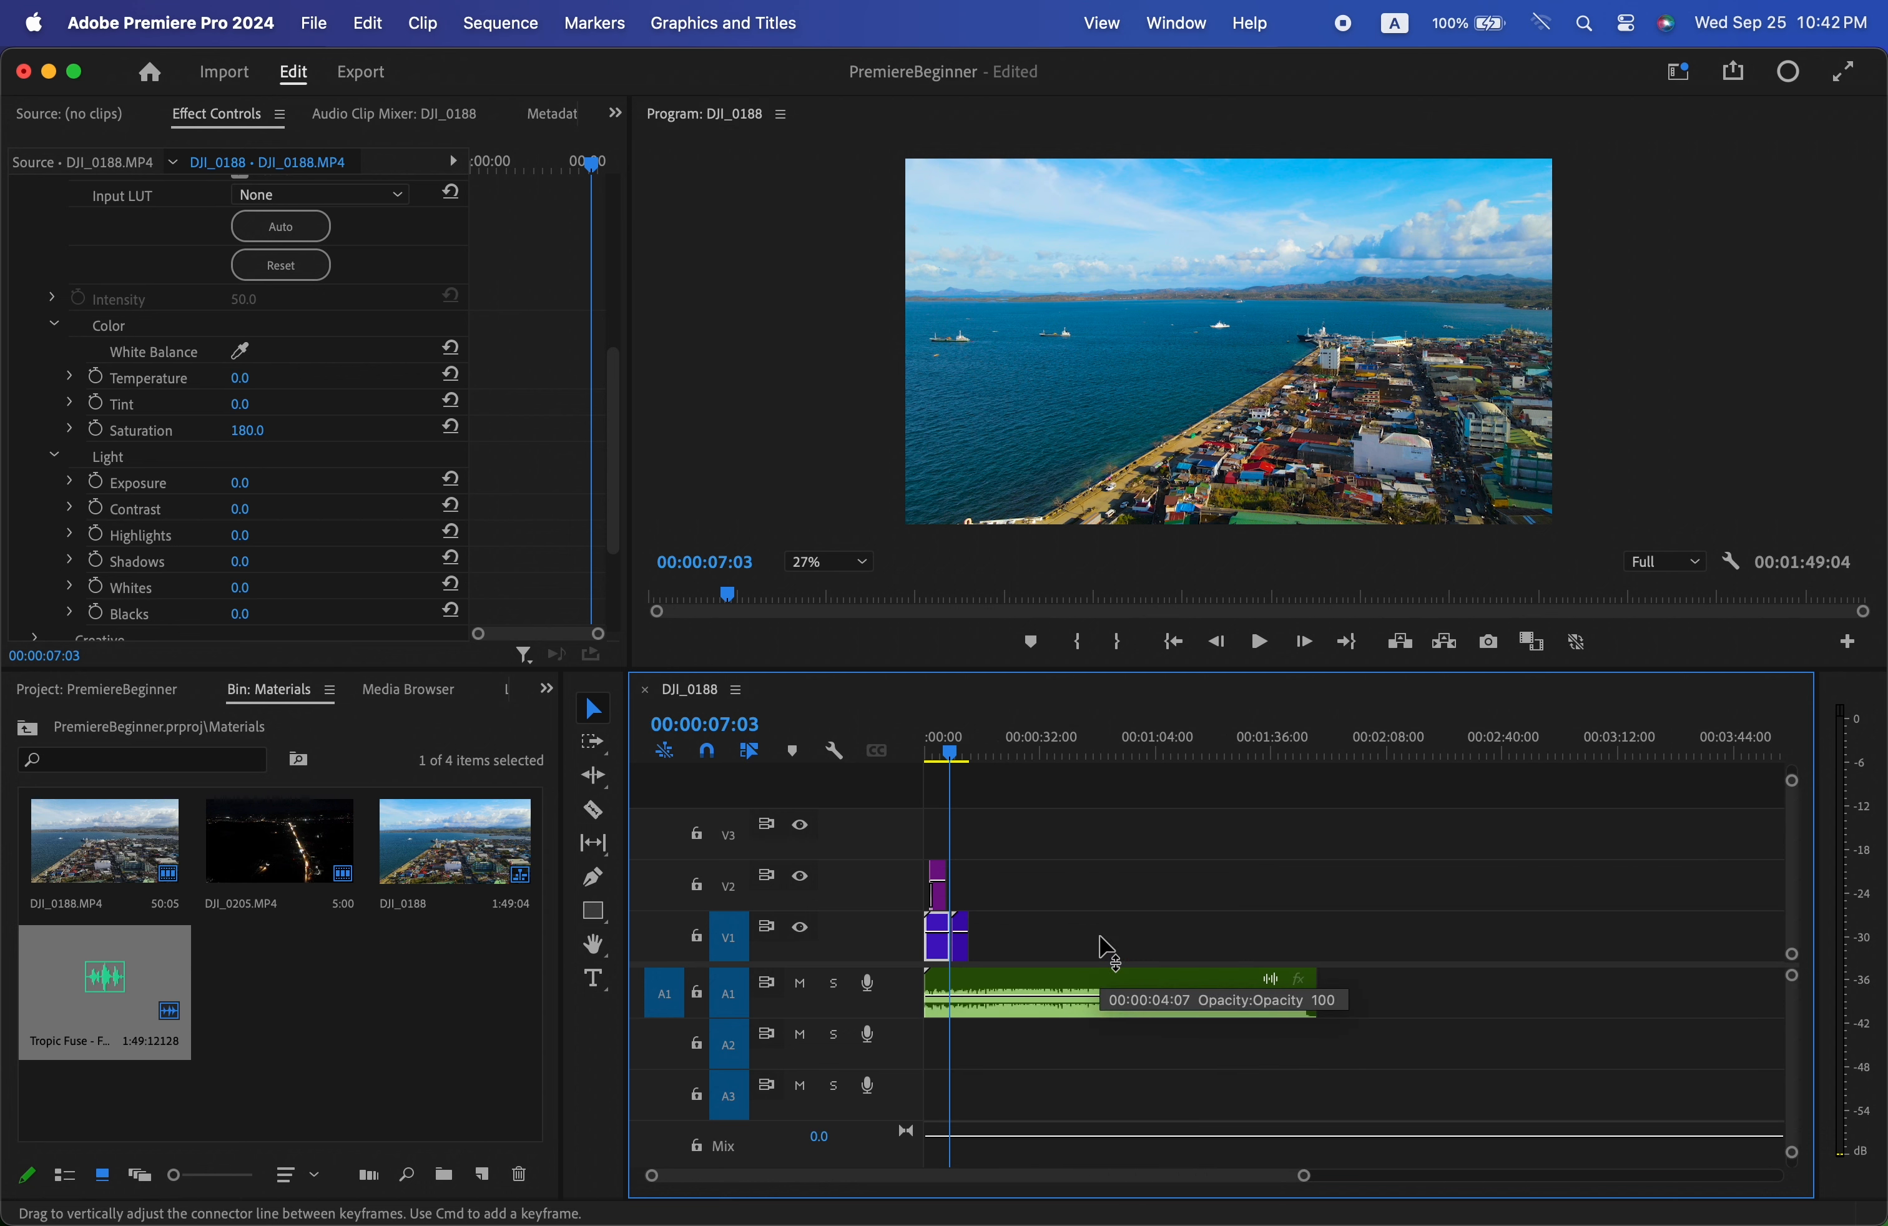
{"action": "scroll", "coordinate": [1109, 949], "scroll_direction": "up", "scroll_amount": 4}
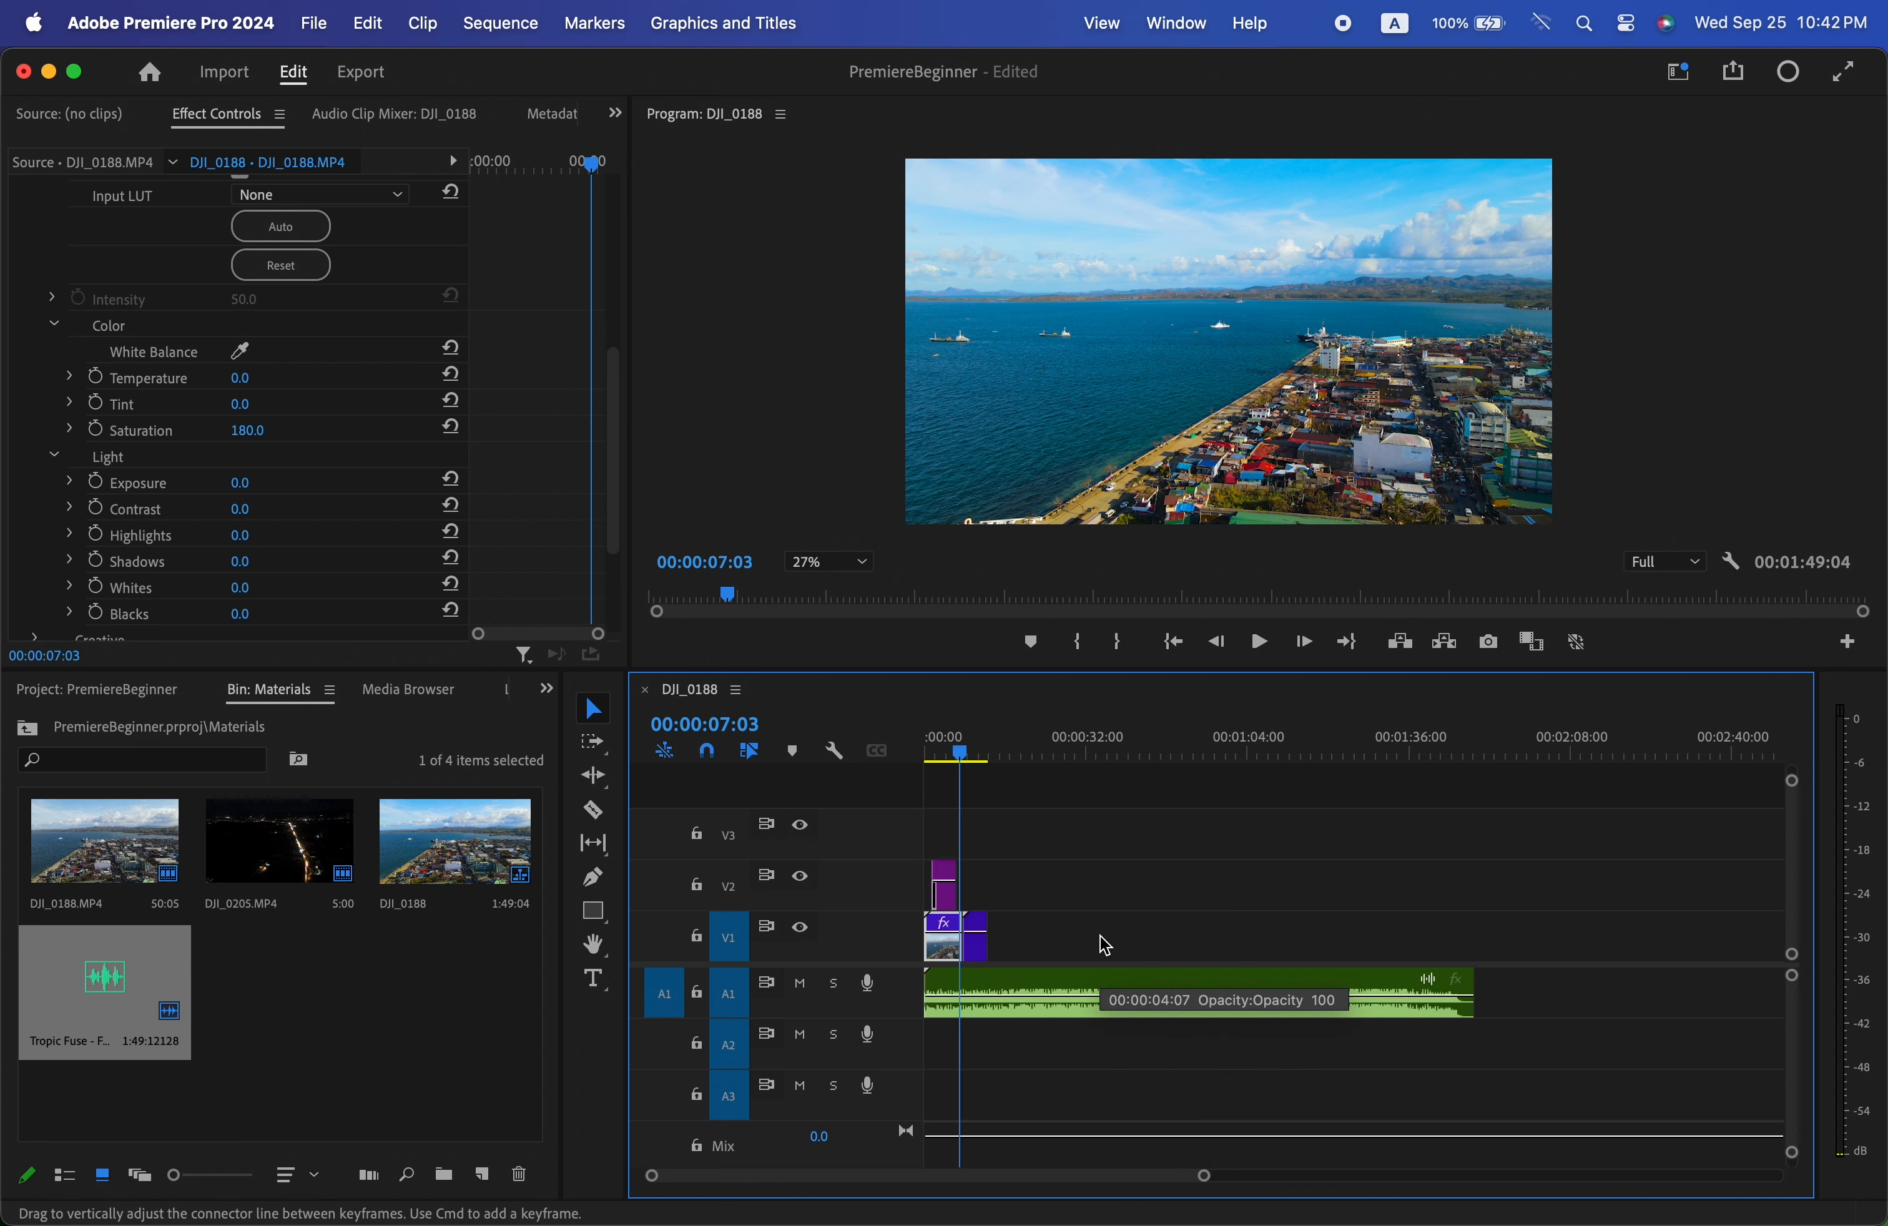
{"action": "key", "text": "c"}
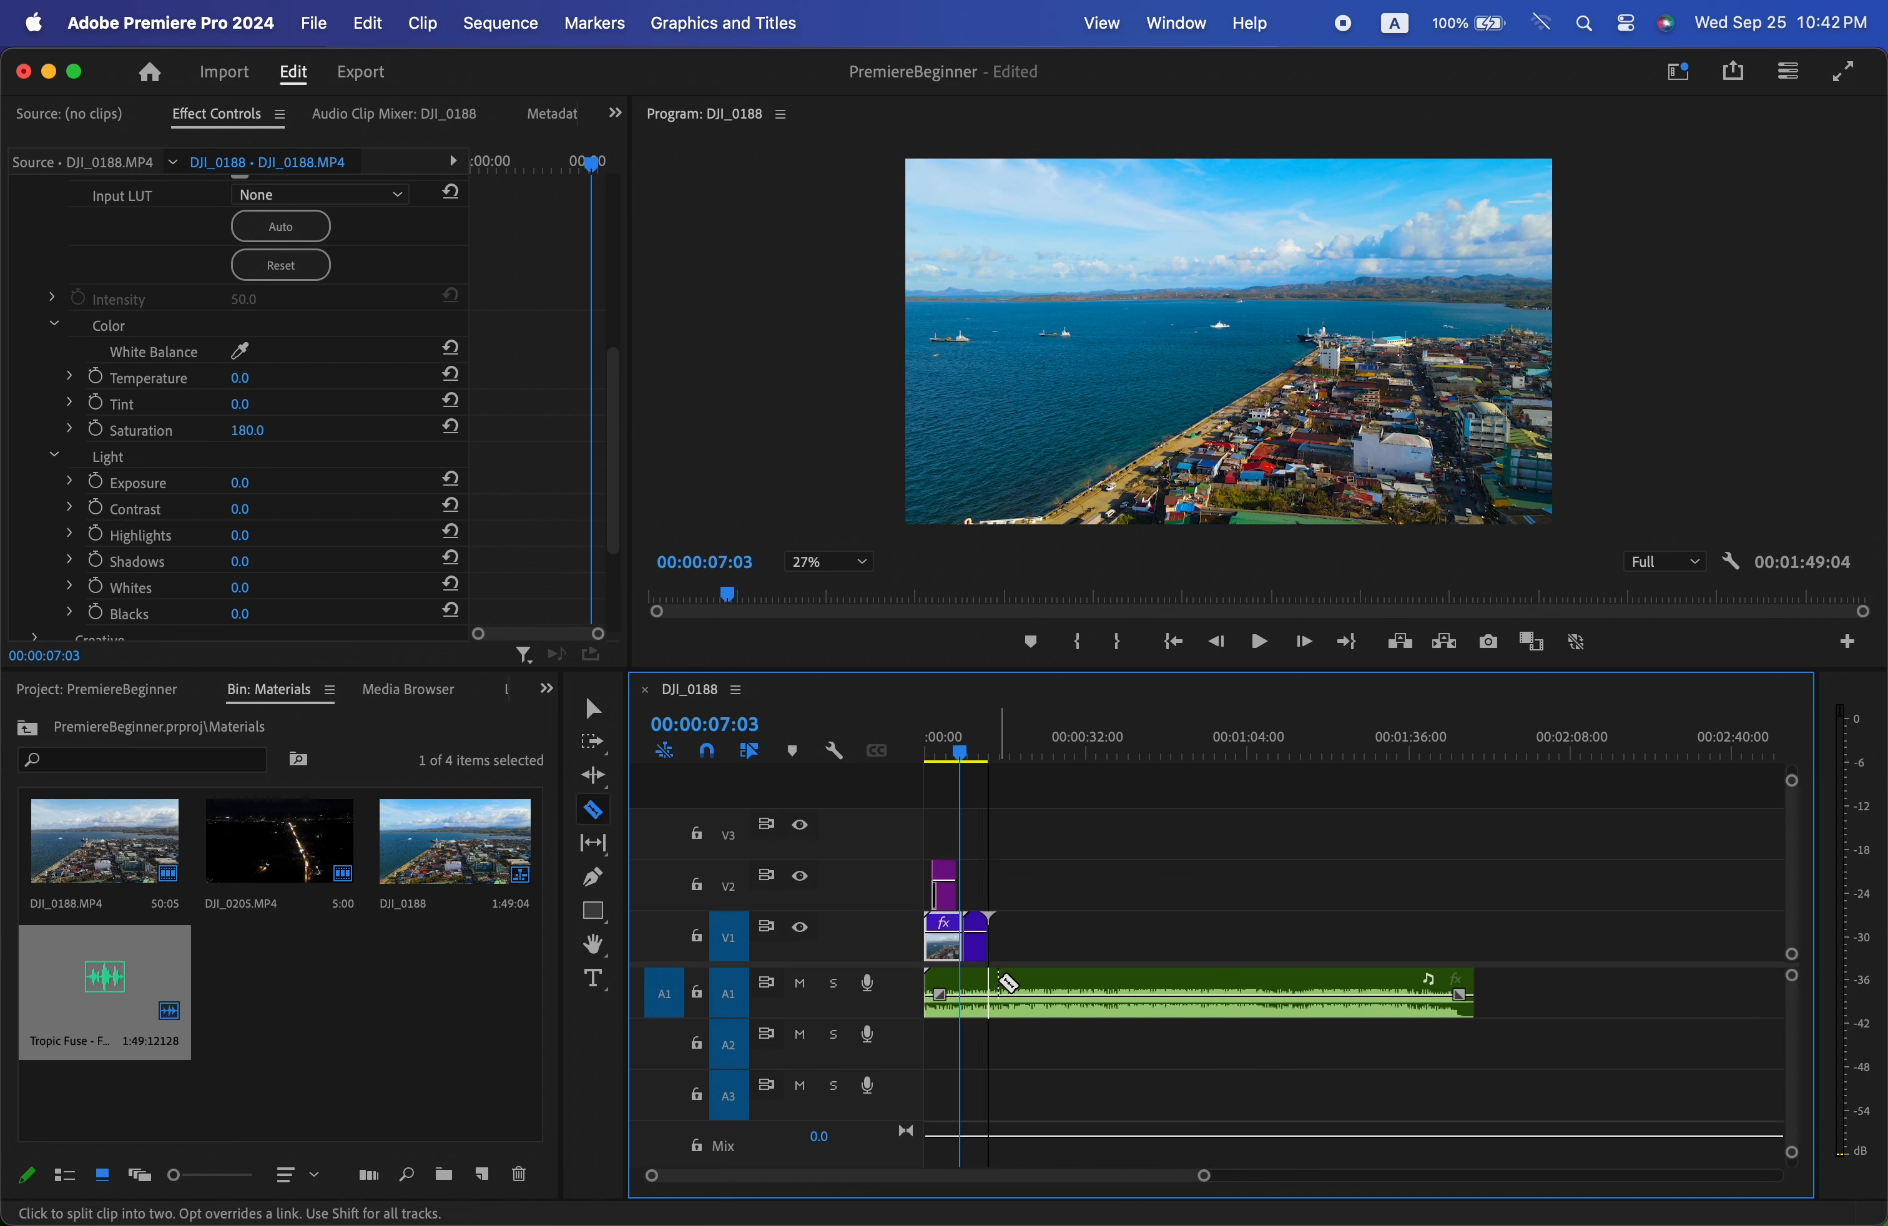
{"action": "left_click", "coordinate": [1005, 987]}
{"action": "key", "text": "v"}
{"action": "left_click", "coordinate": [1033, 993]}
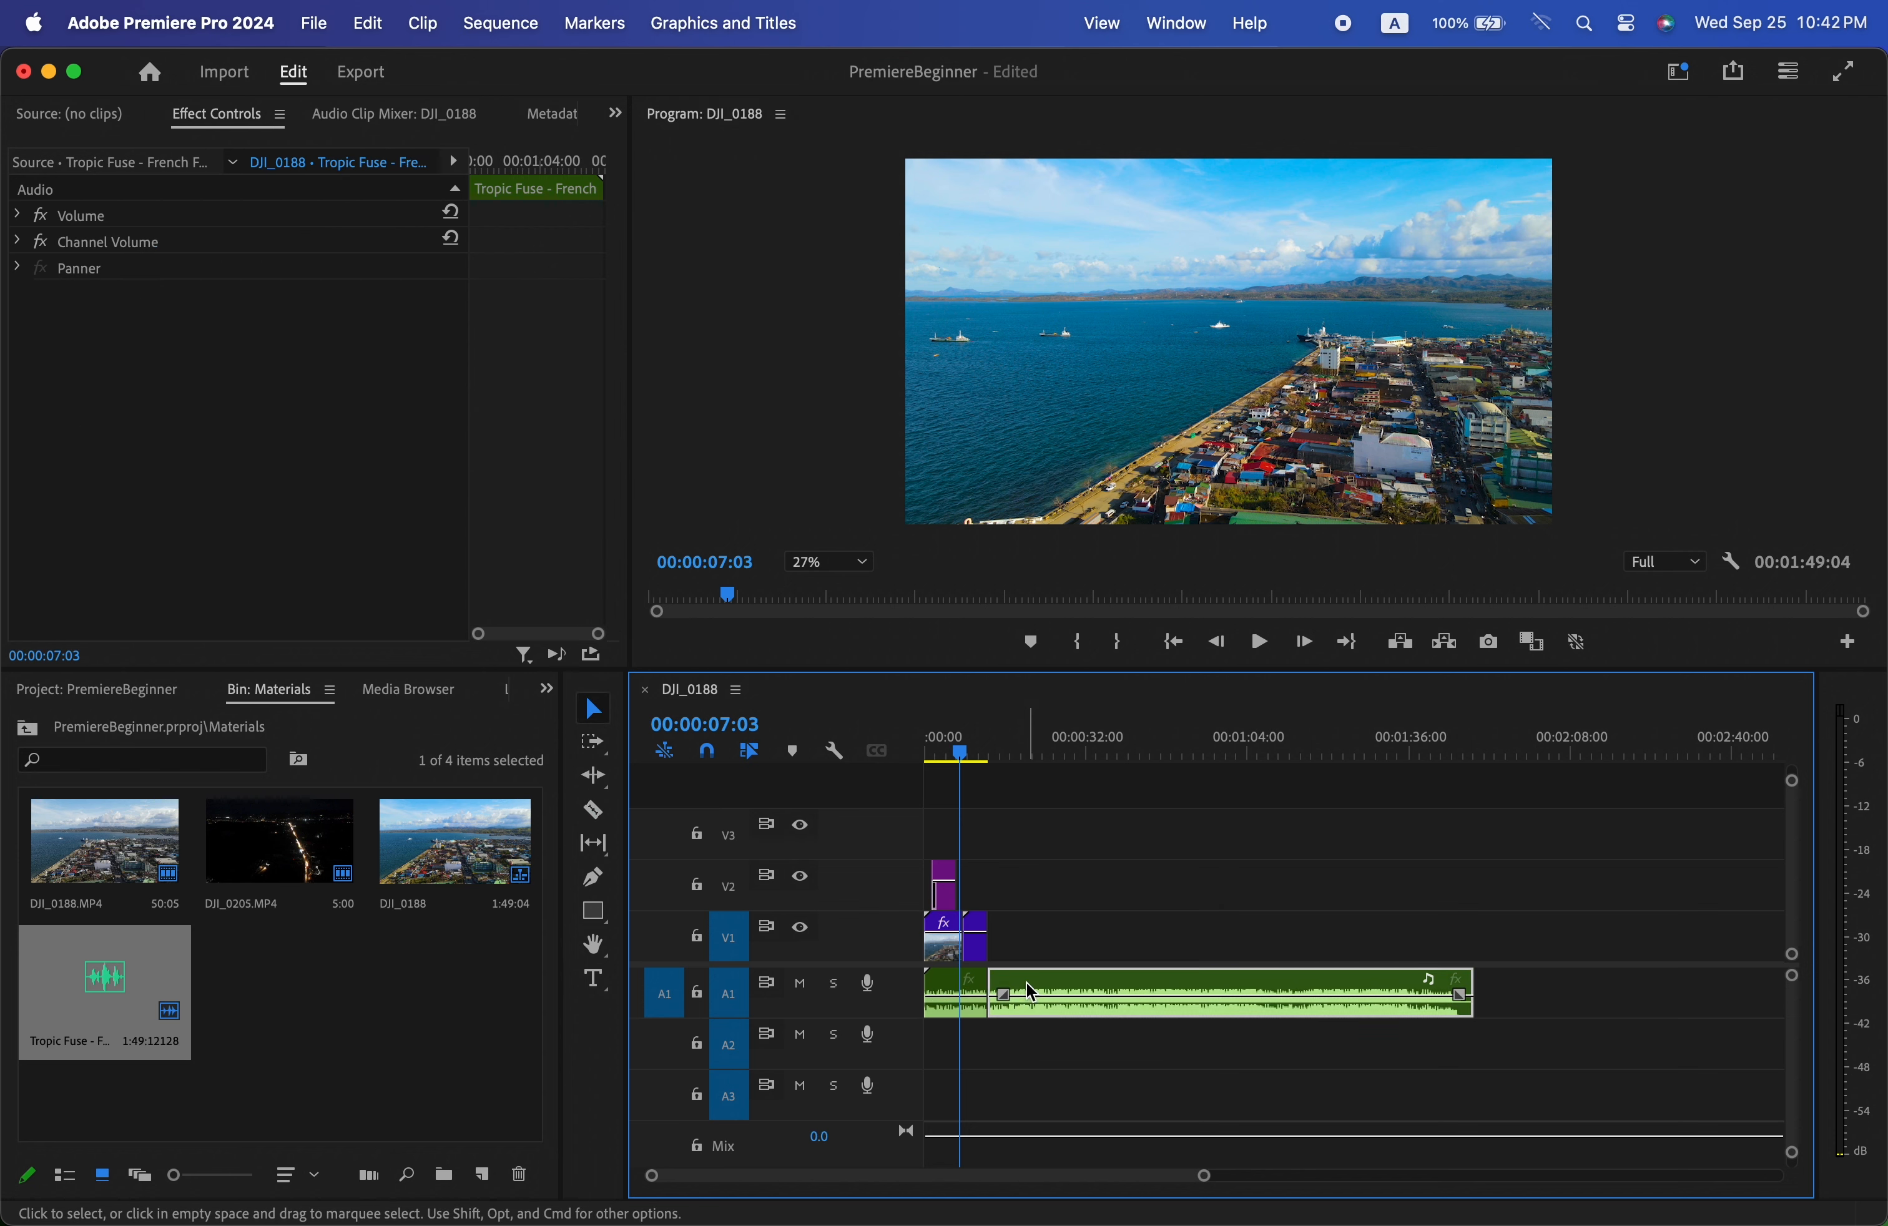
{"action": "key", "text": "Delete"}
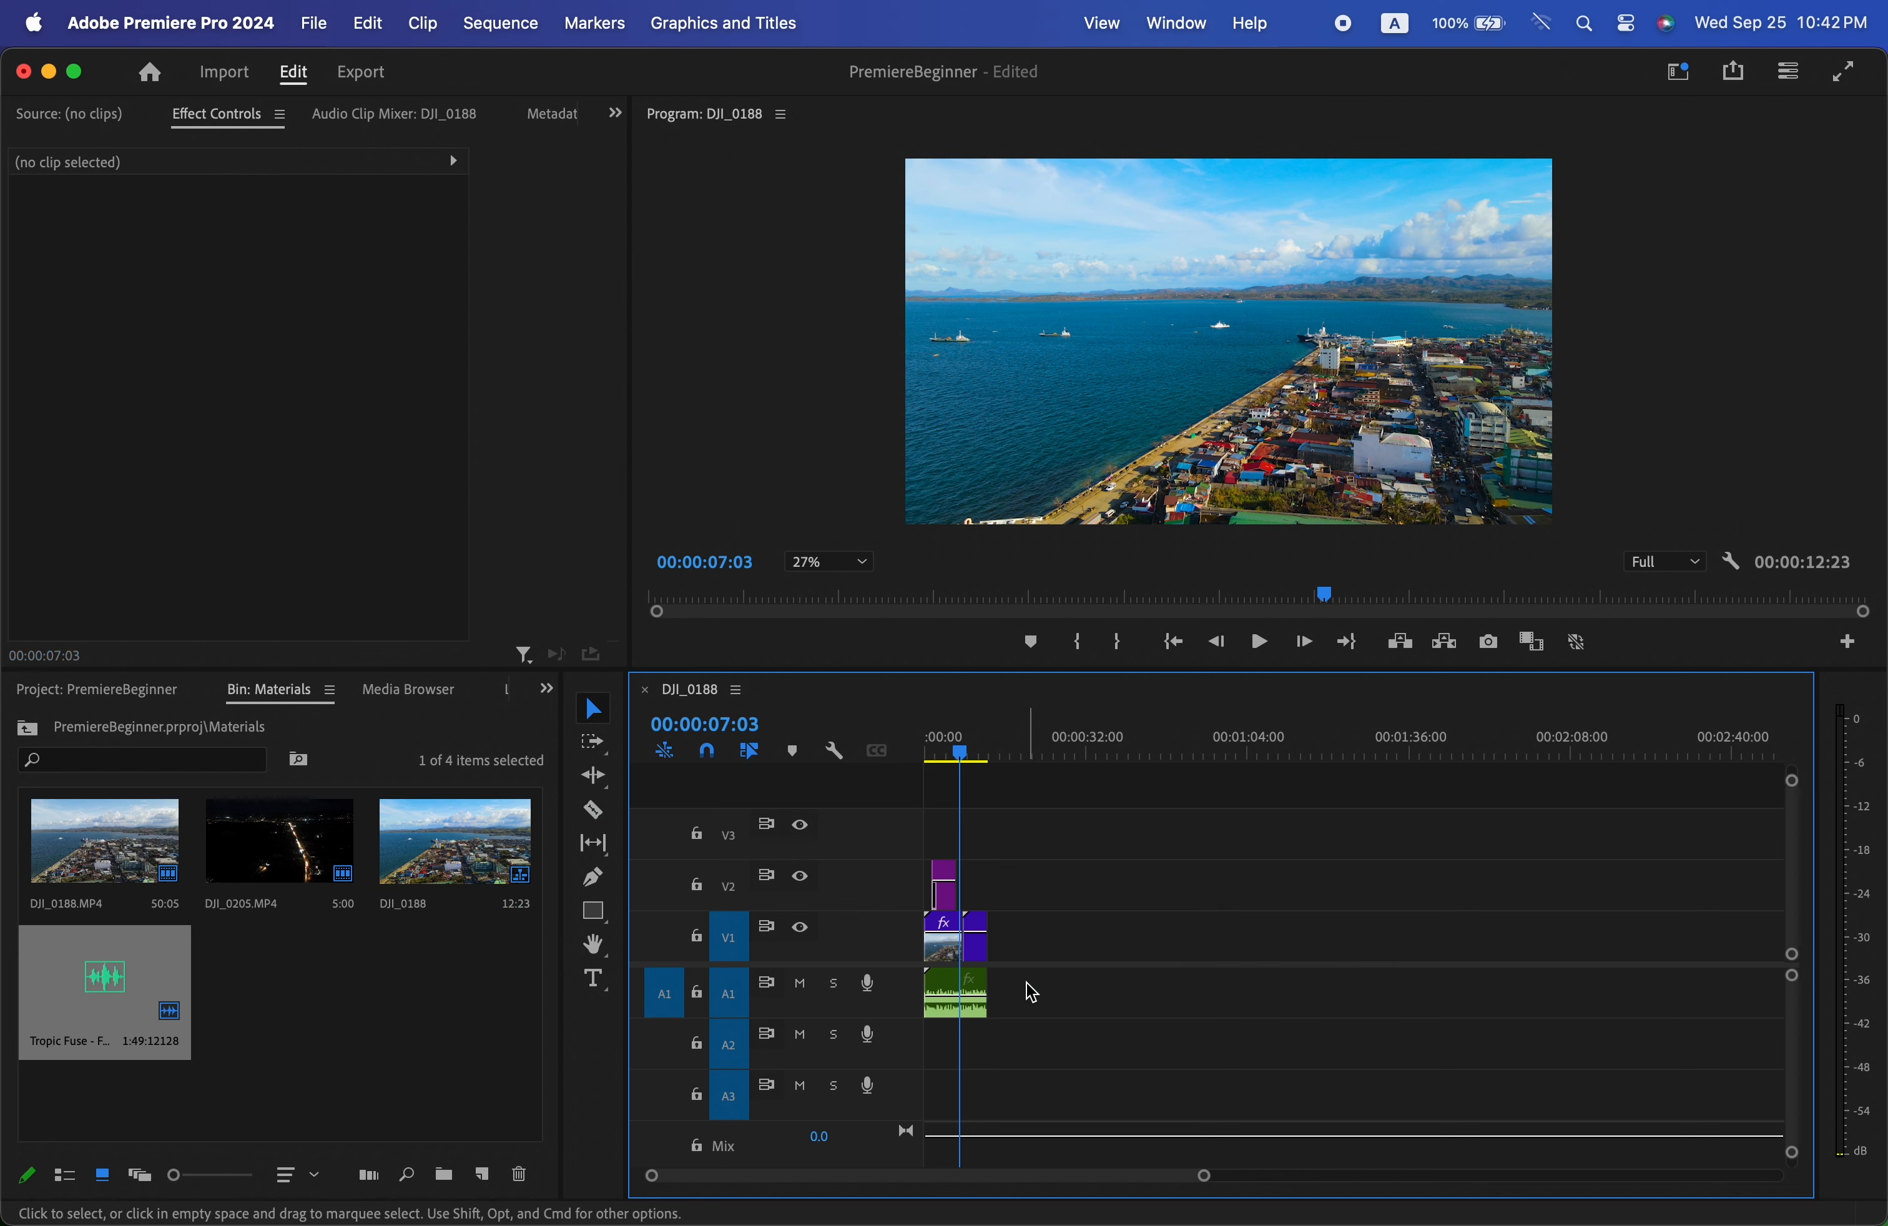
{"action": "key", "text": "super+z"}
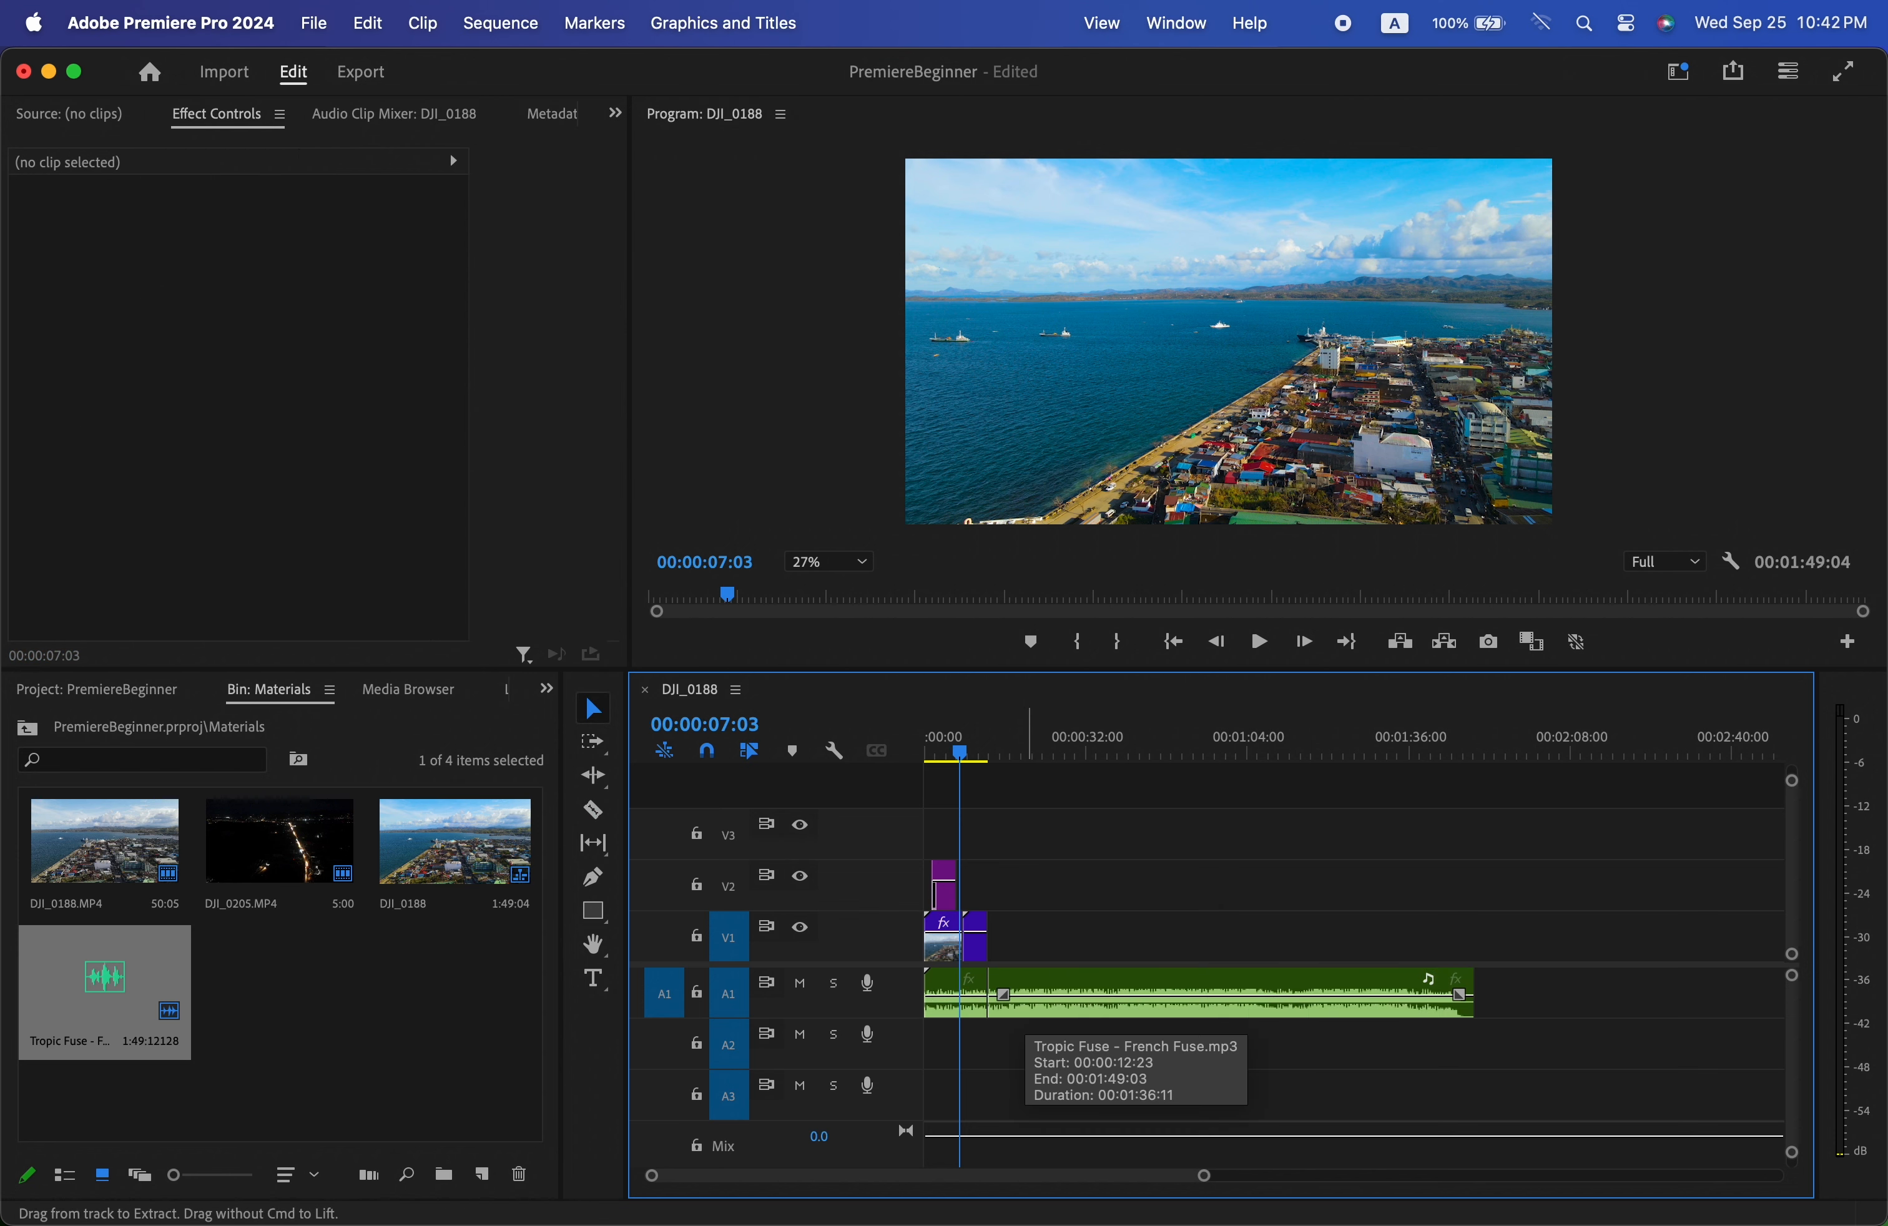
{"action": "key", "text": "super+z"}
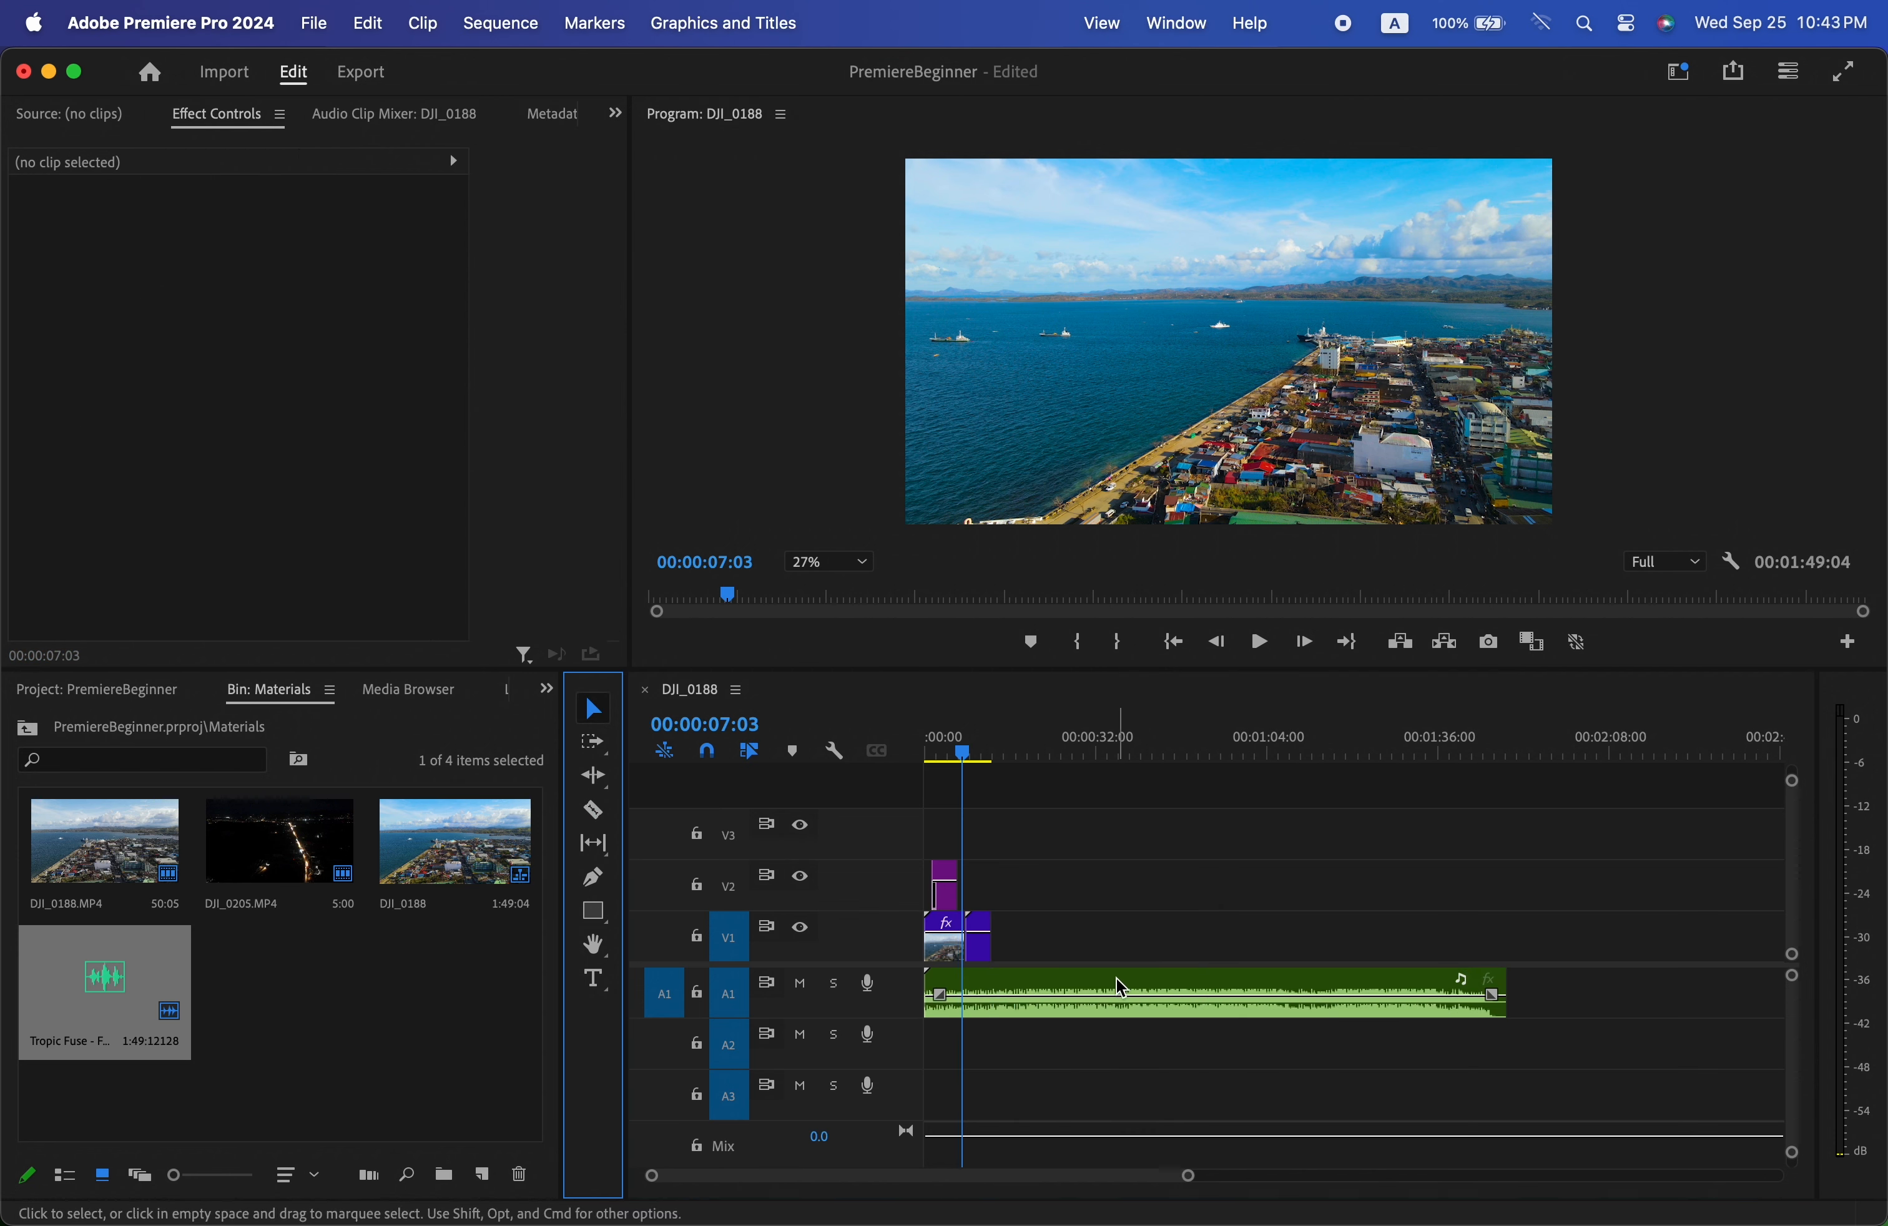
- Shorten the music clip on A1 to the end of the video with the Remix Tool
{"action": "left_click", "coordinate": [597, 776]}
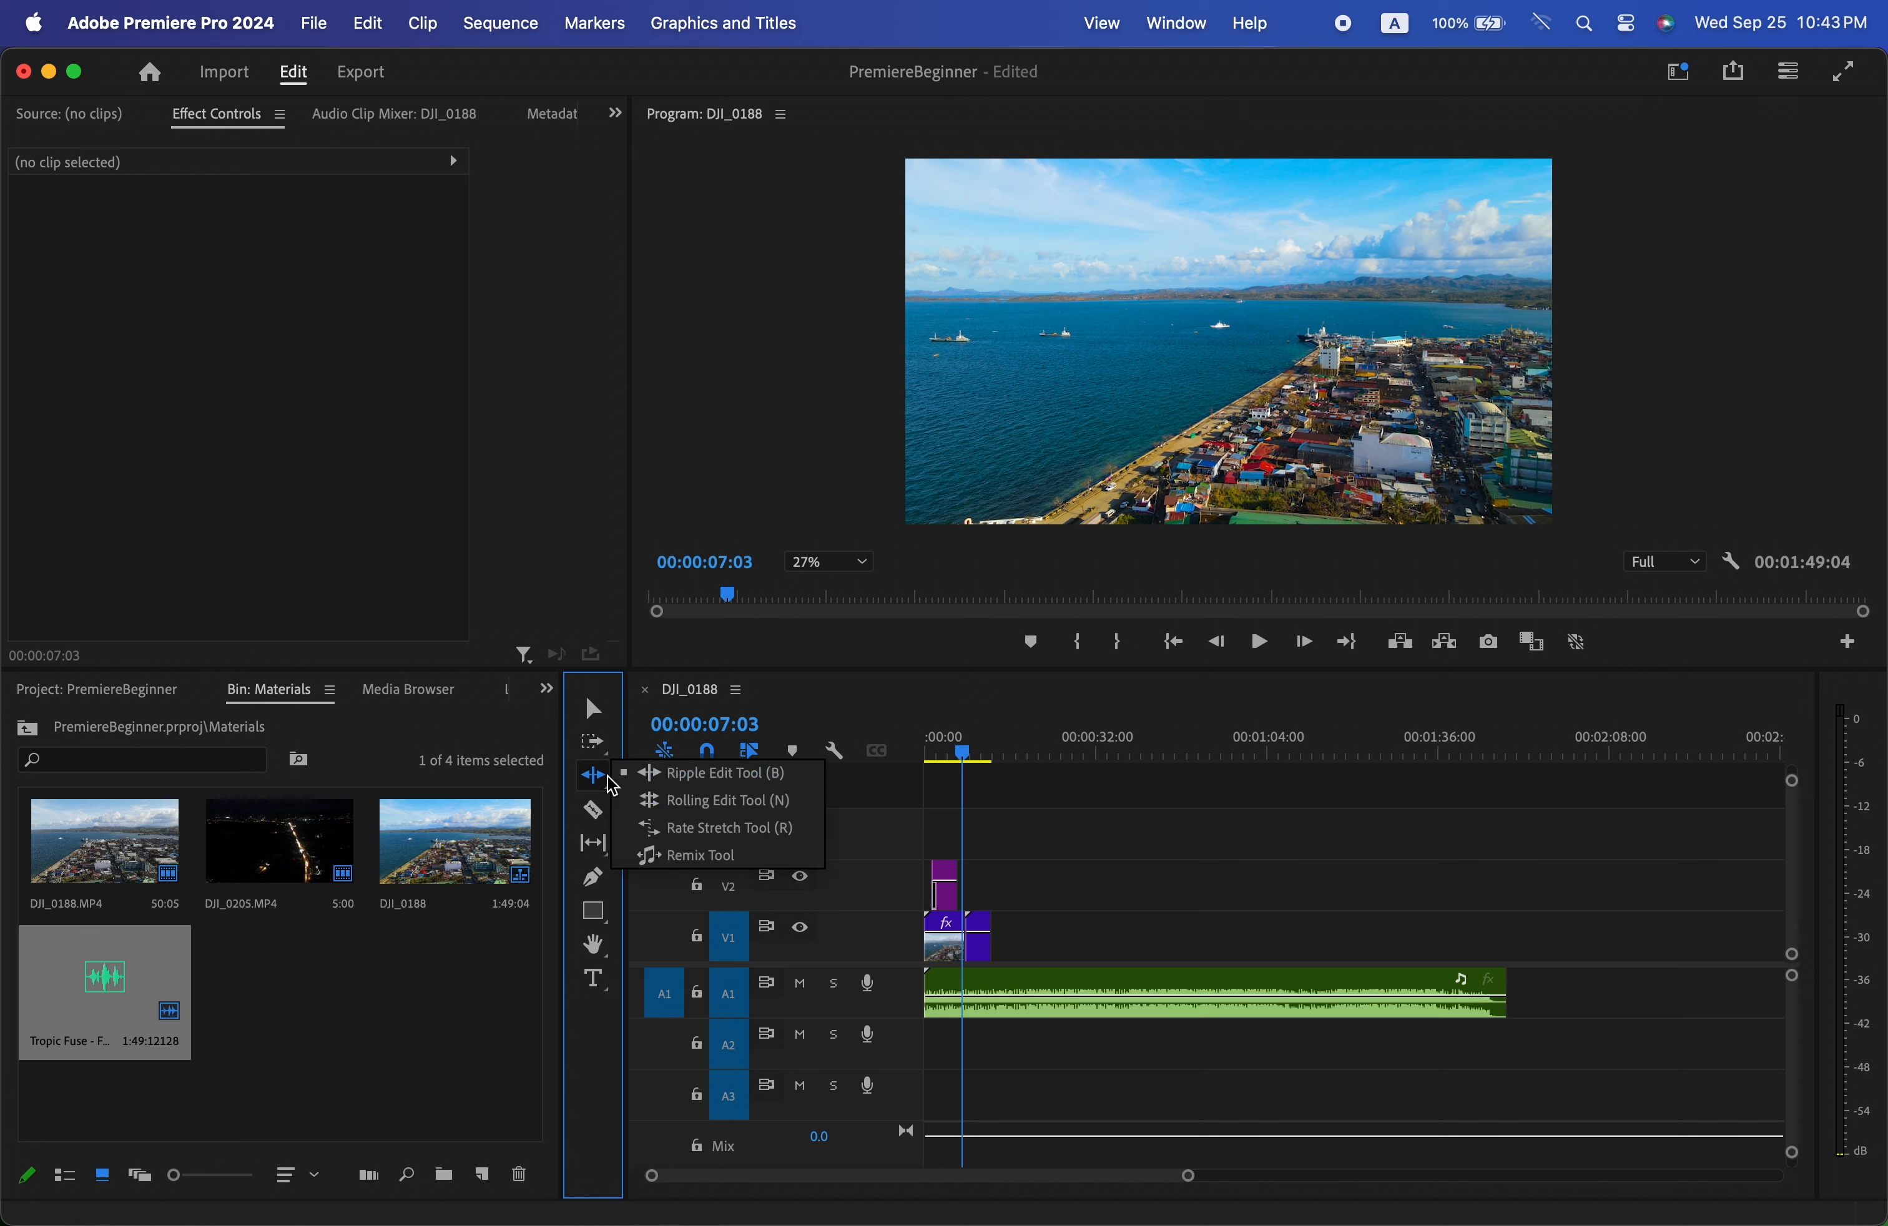
{"action": "left_click", "coordinate": [707, 857]}
{"action": "left_click_drag", "start_coordinate": [1505, 995], "coordinate": [1002, 1012]}
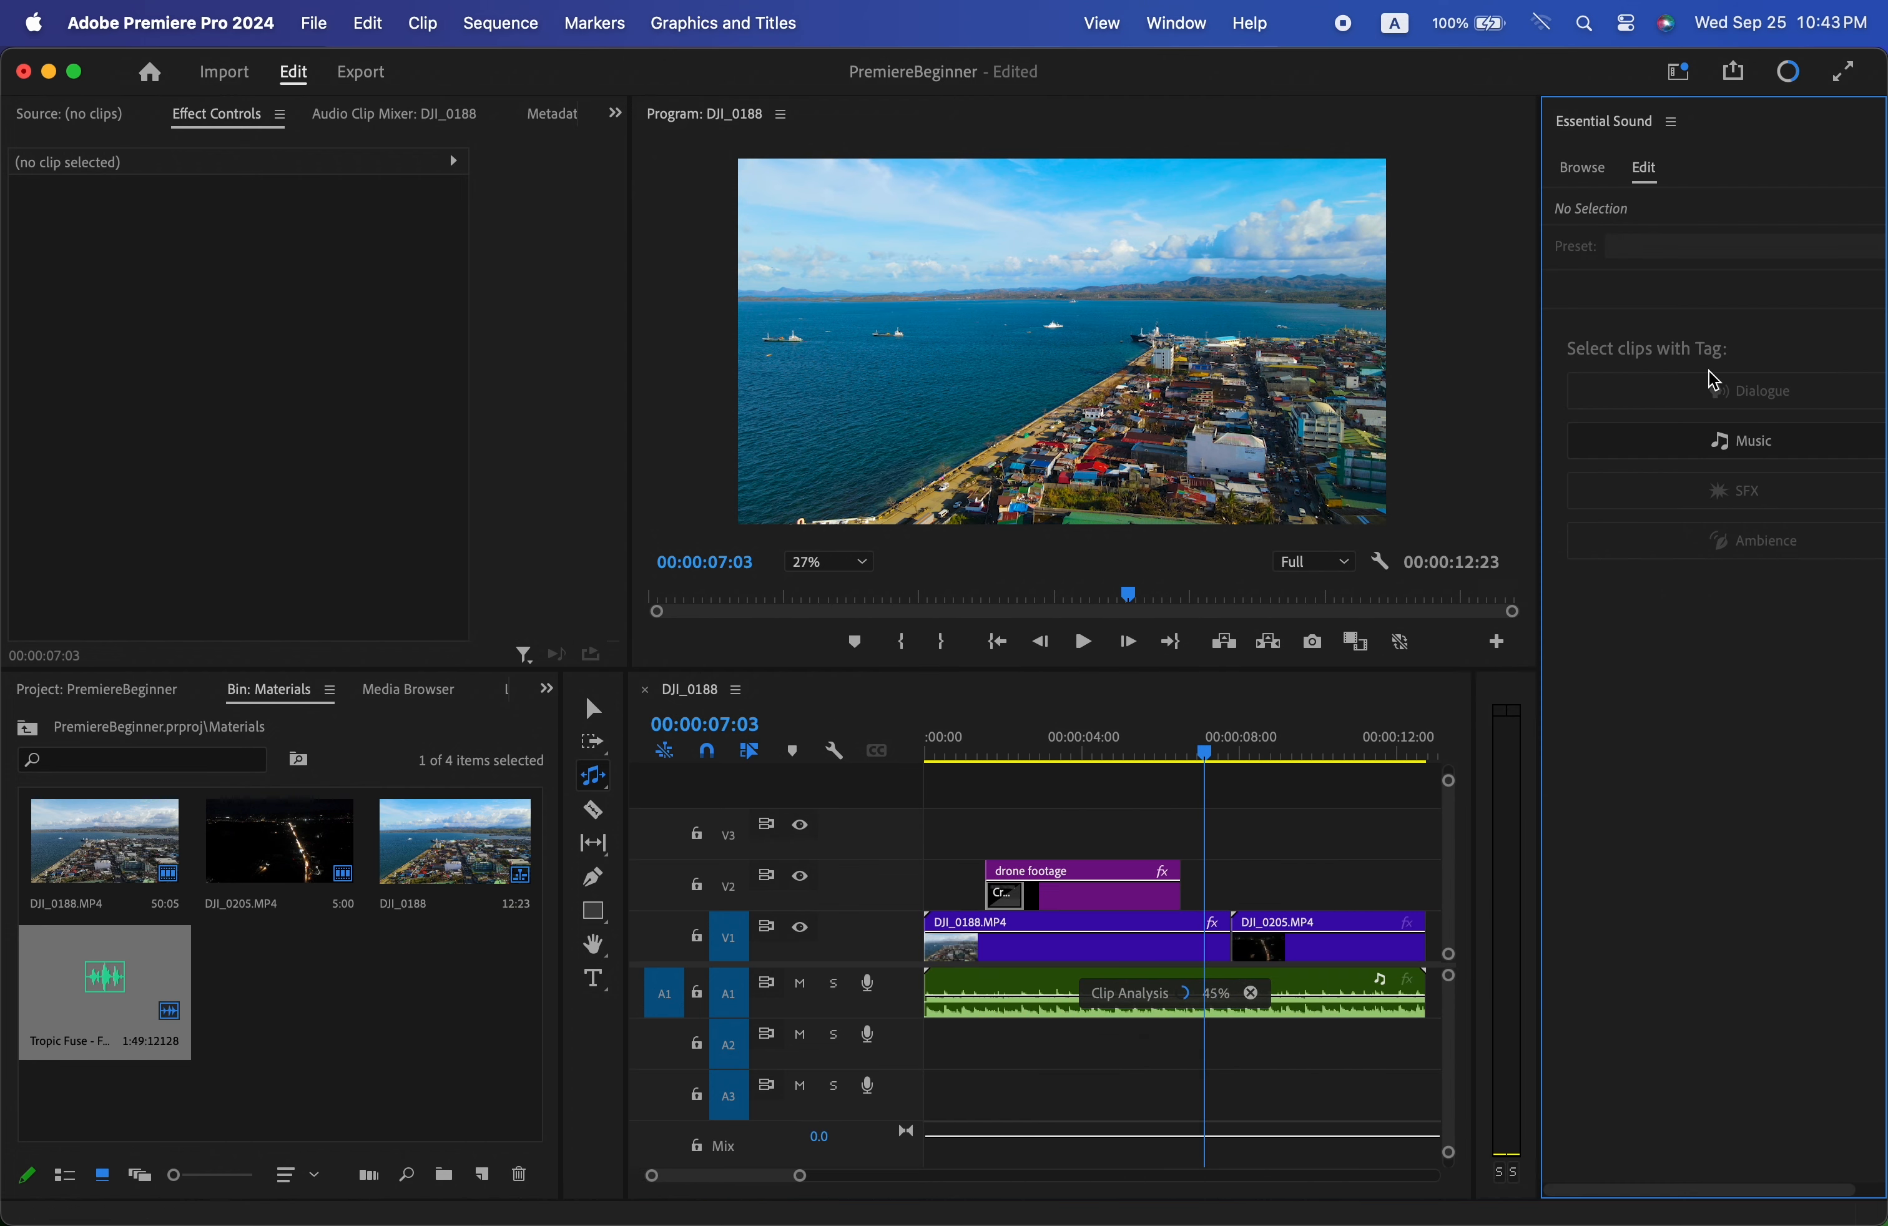
- Close the Essential Sound panel and widen the timeline area
{"action": "left_click", "coordinate": [1673, 122]}
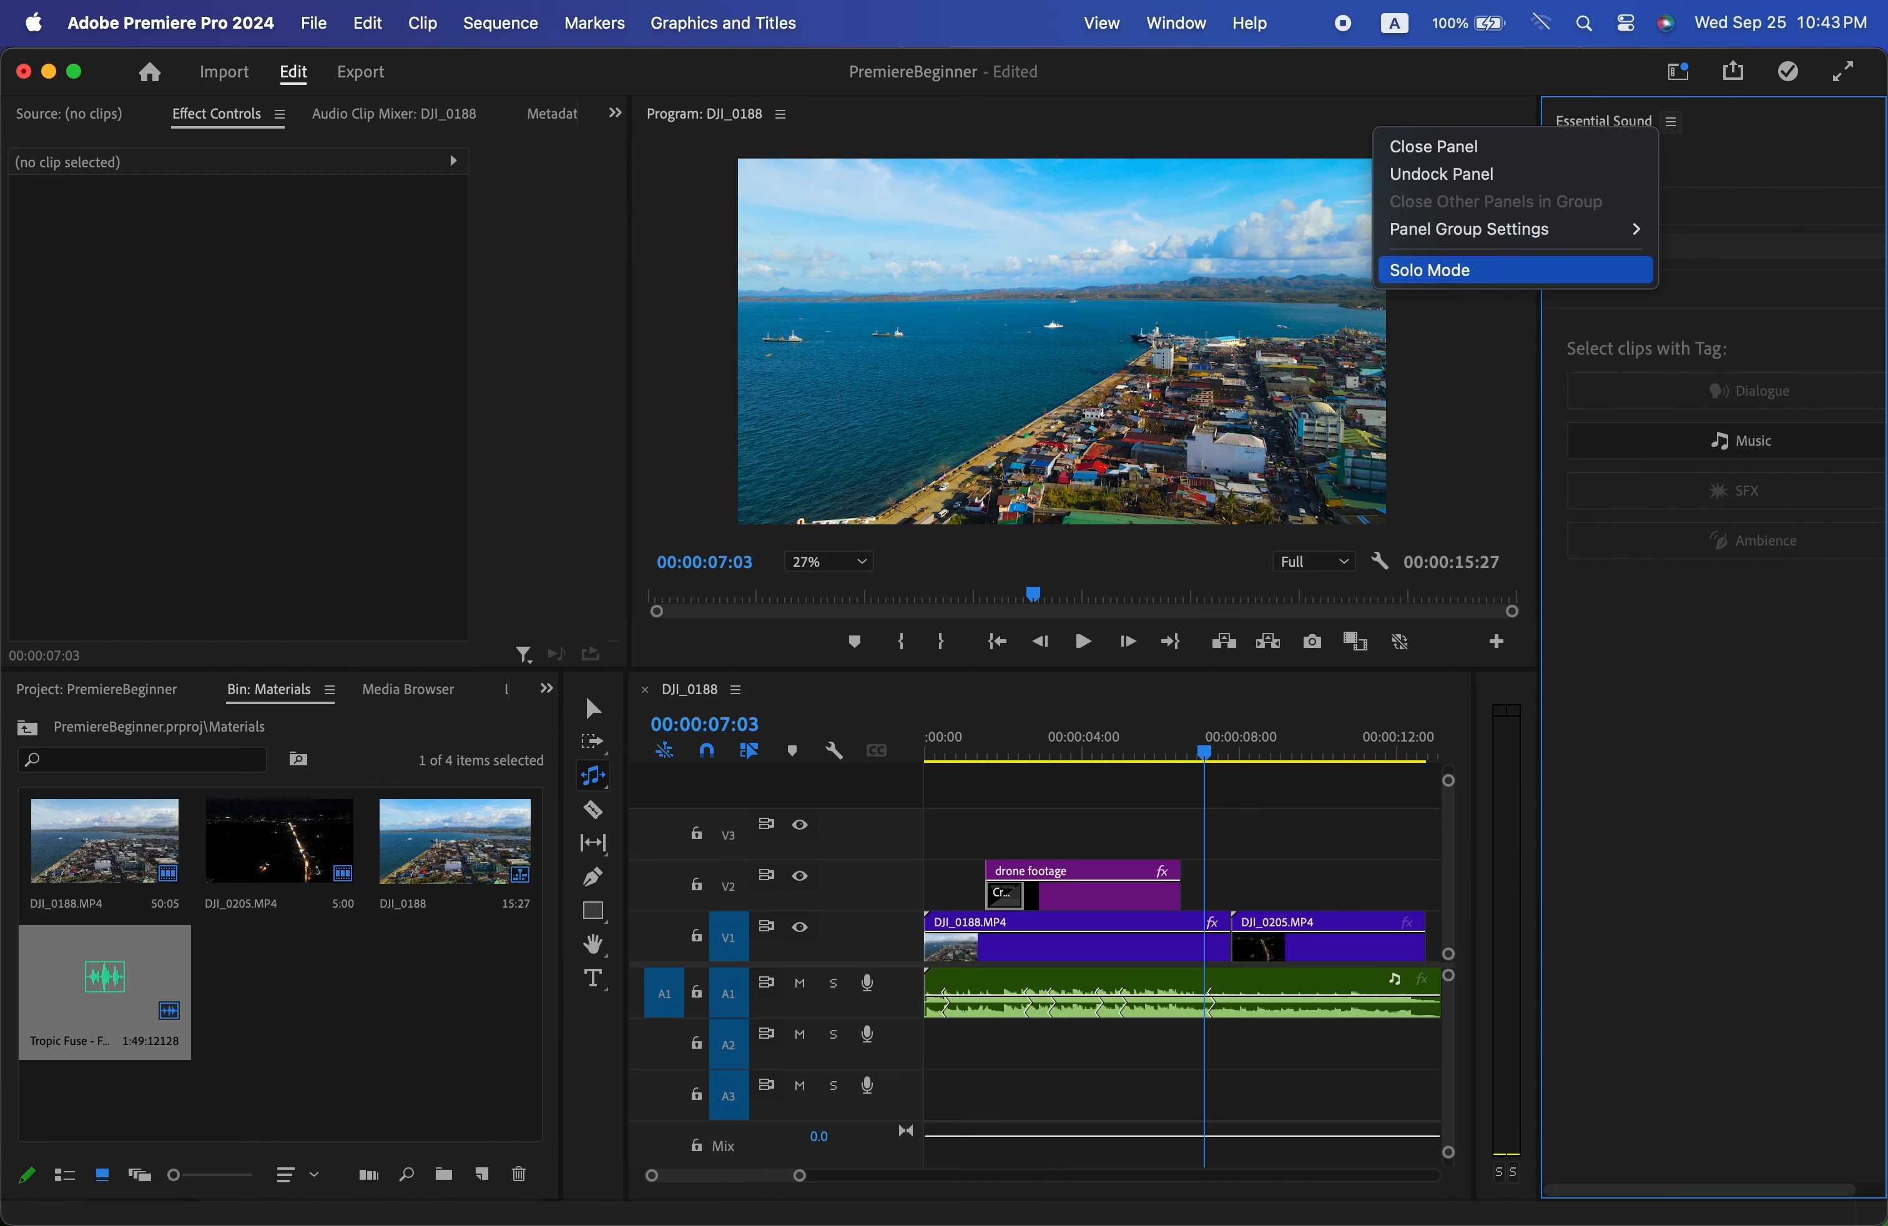
{"action": "left_click", "coordinate": [1581, 151]}
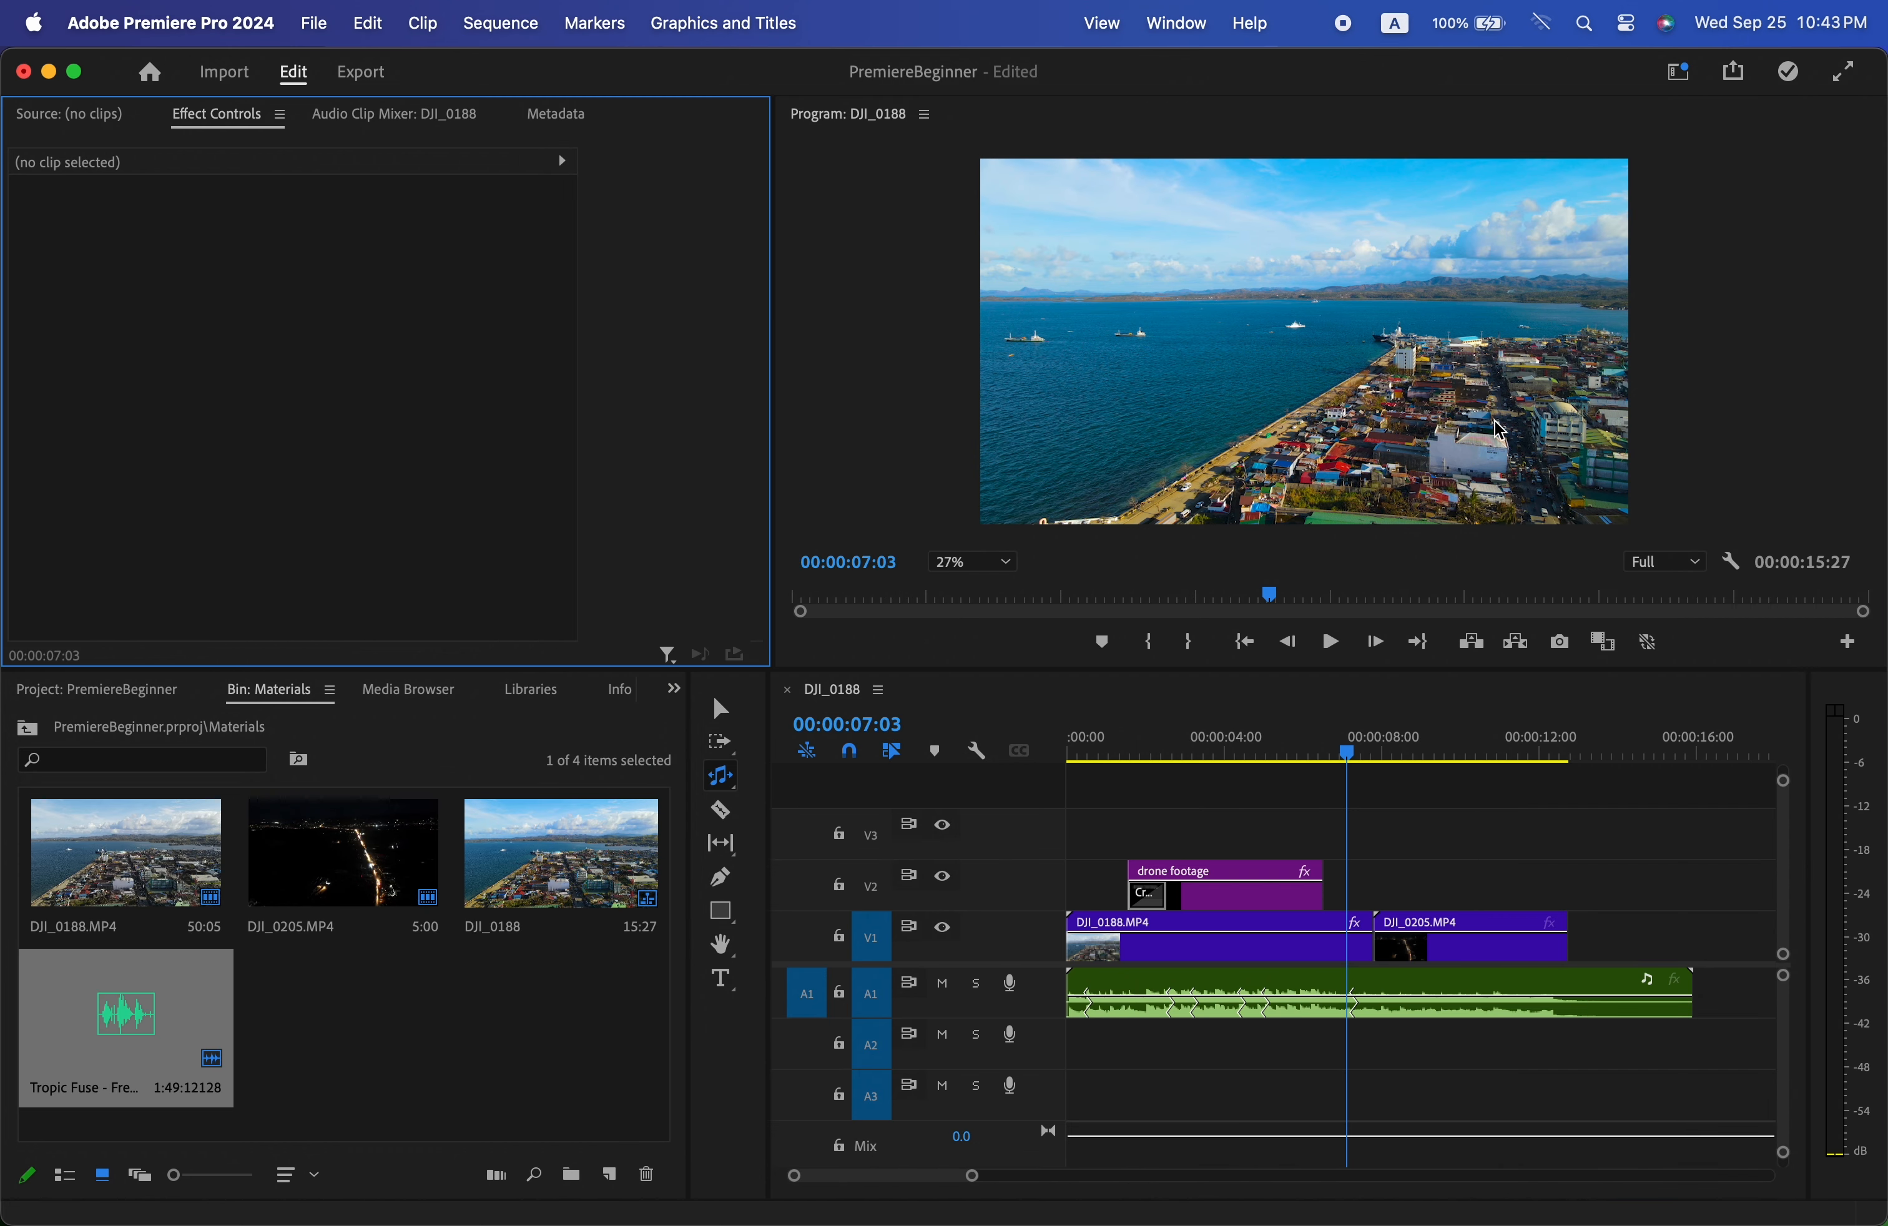
{"action": "left_click_drag", "start_coordinate": [770, 806], "coordinate": [536, 809]}
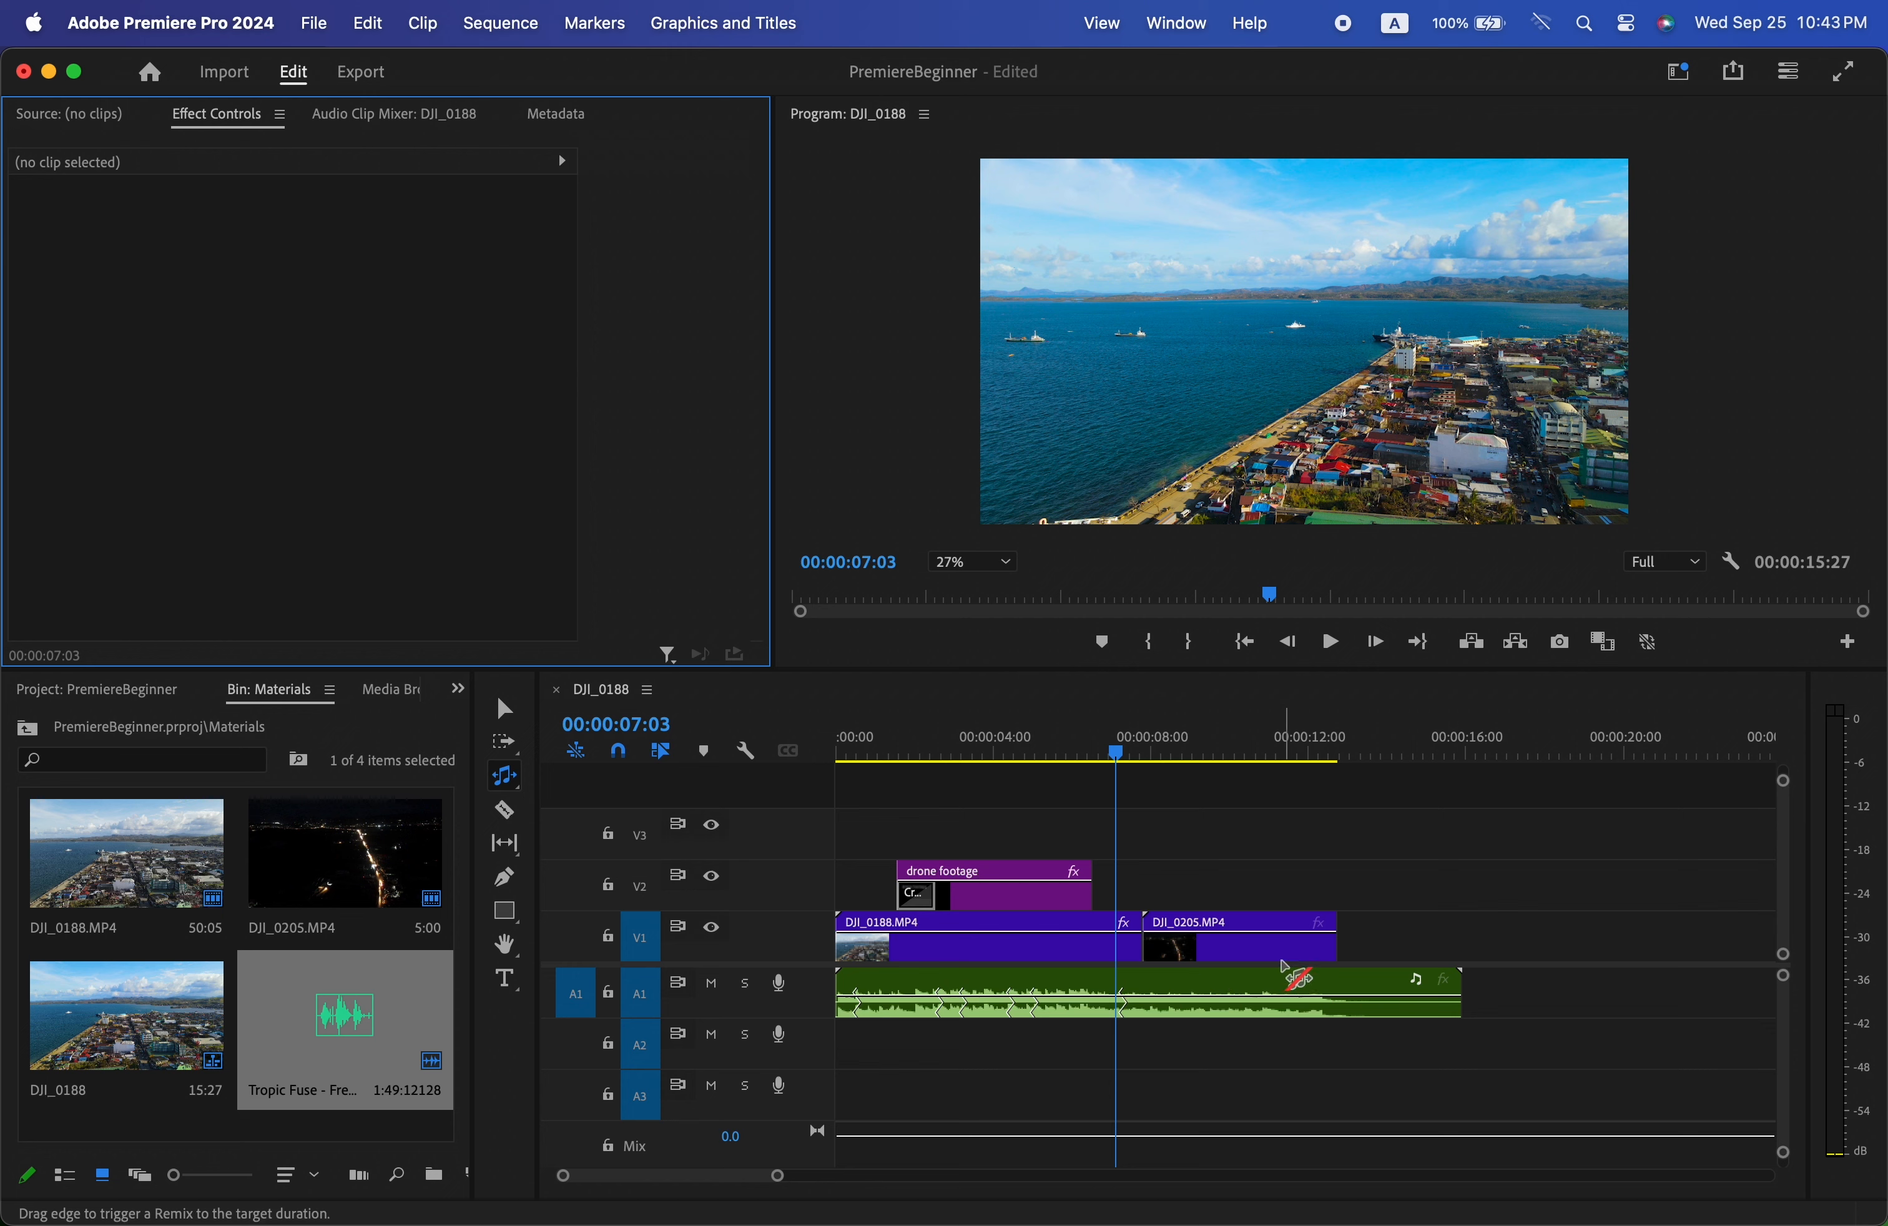
- Lower the gain of the music clip on A1 through the Audio Gain settings
{"action": "key", "text": "v"}
{"action": "left_click", "coordinate": [1029, 978]}
{"action": "right_click", "coordinate": [1021, 989]}
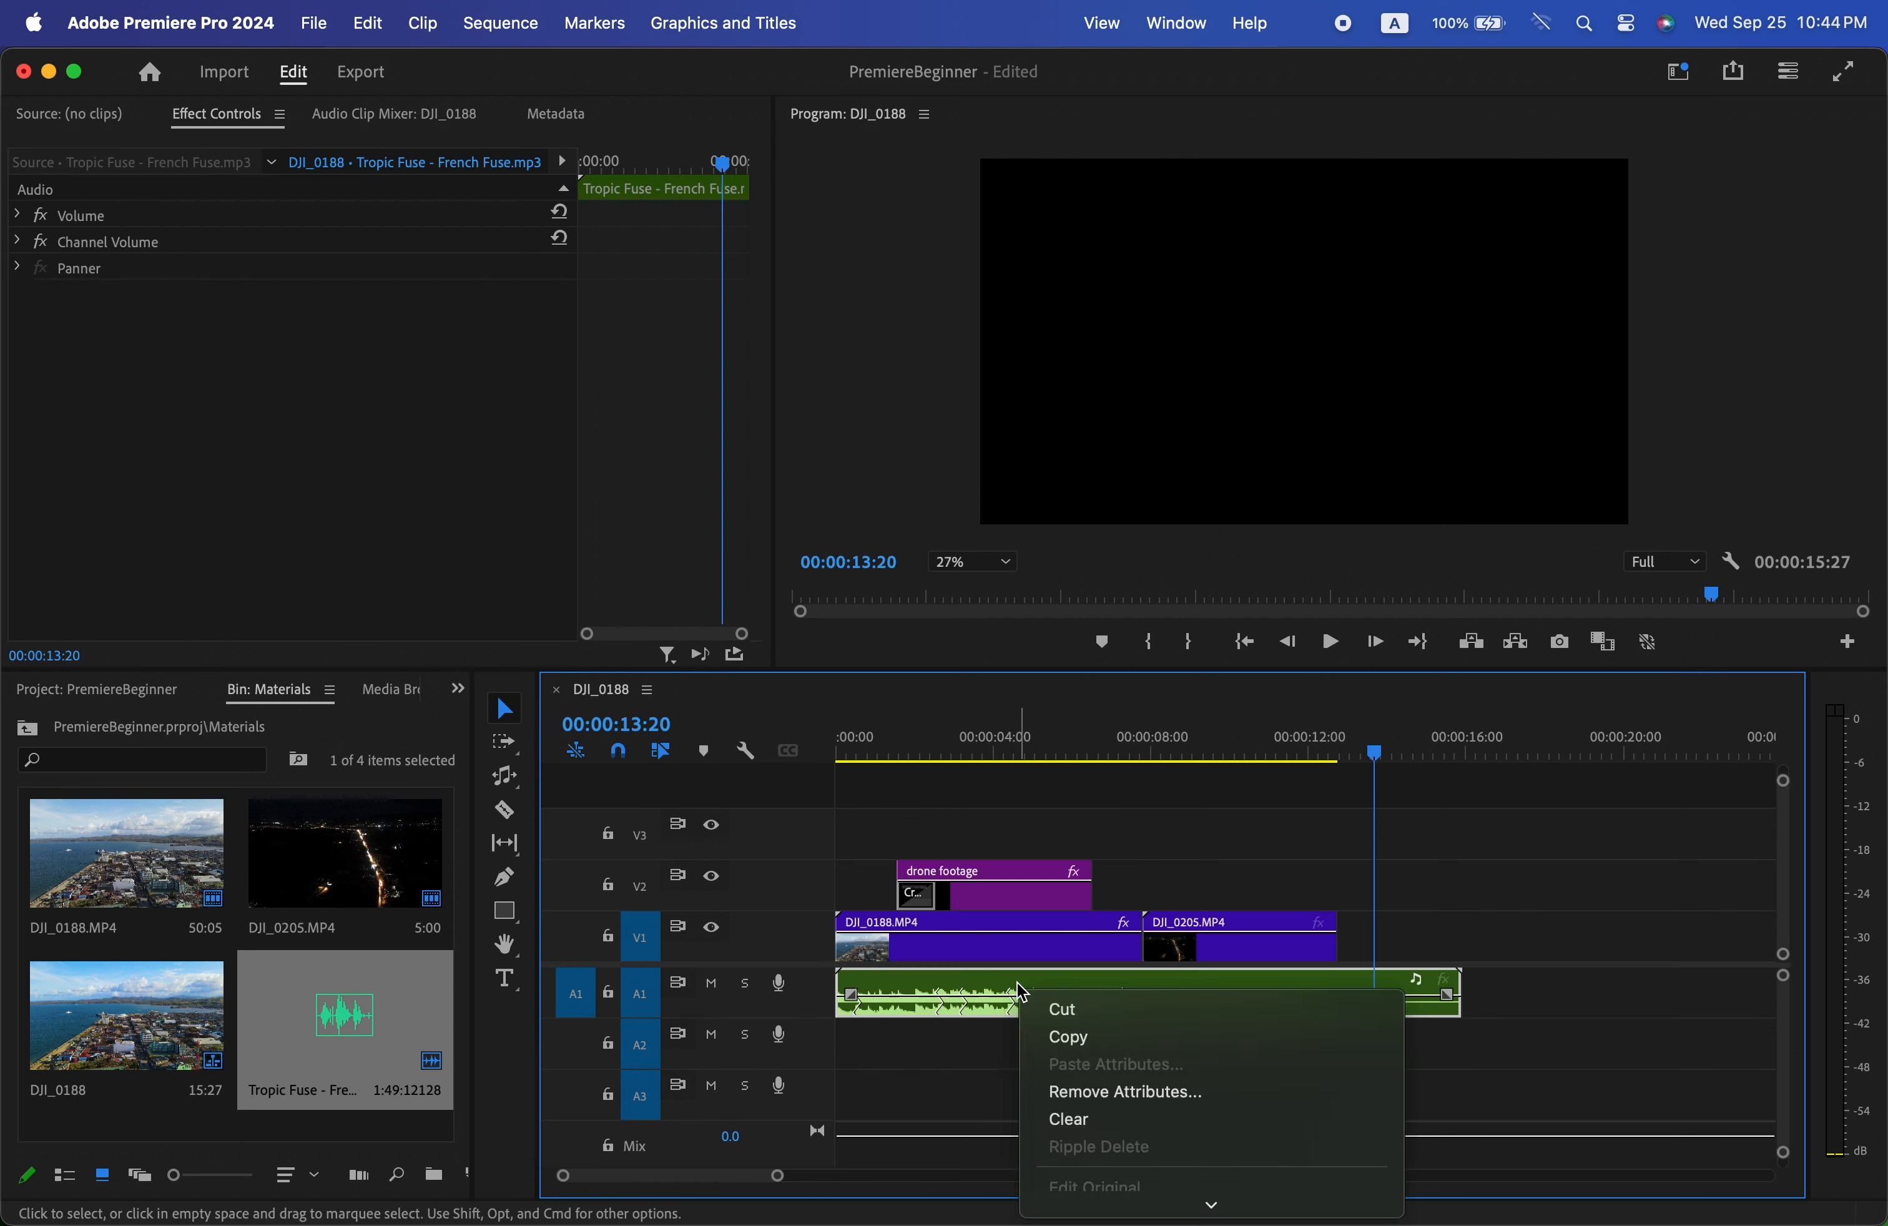
{"action": "scroll", "coordinate": [1052, 1015], "scroll_direction": "down", "scroll_amount": 5}
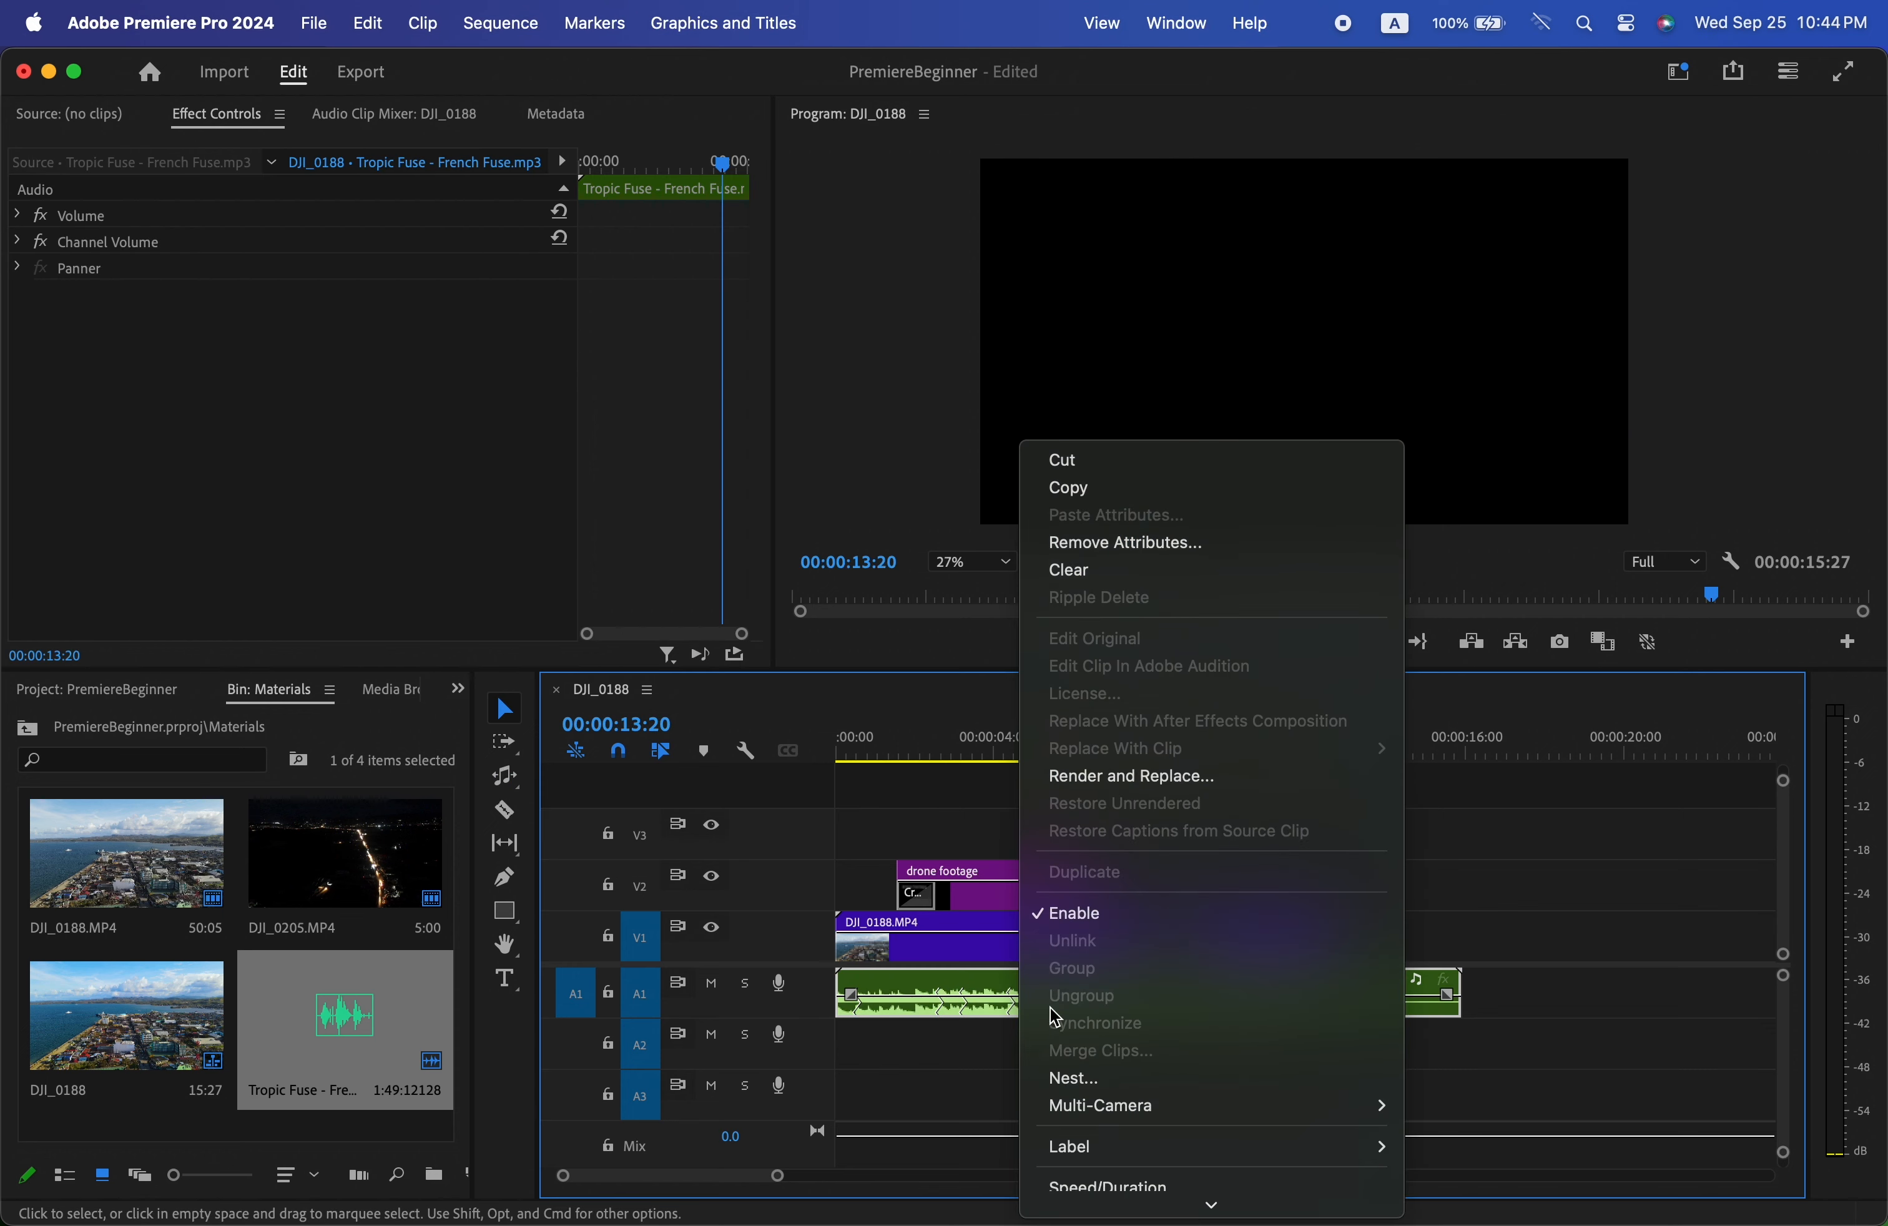
{"action": "scroll", "coordinate": [1051, 1006], "scroll_direction": "down", "scroll_amount": 5}
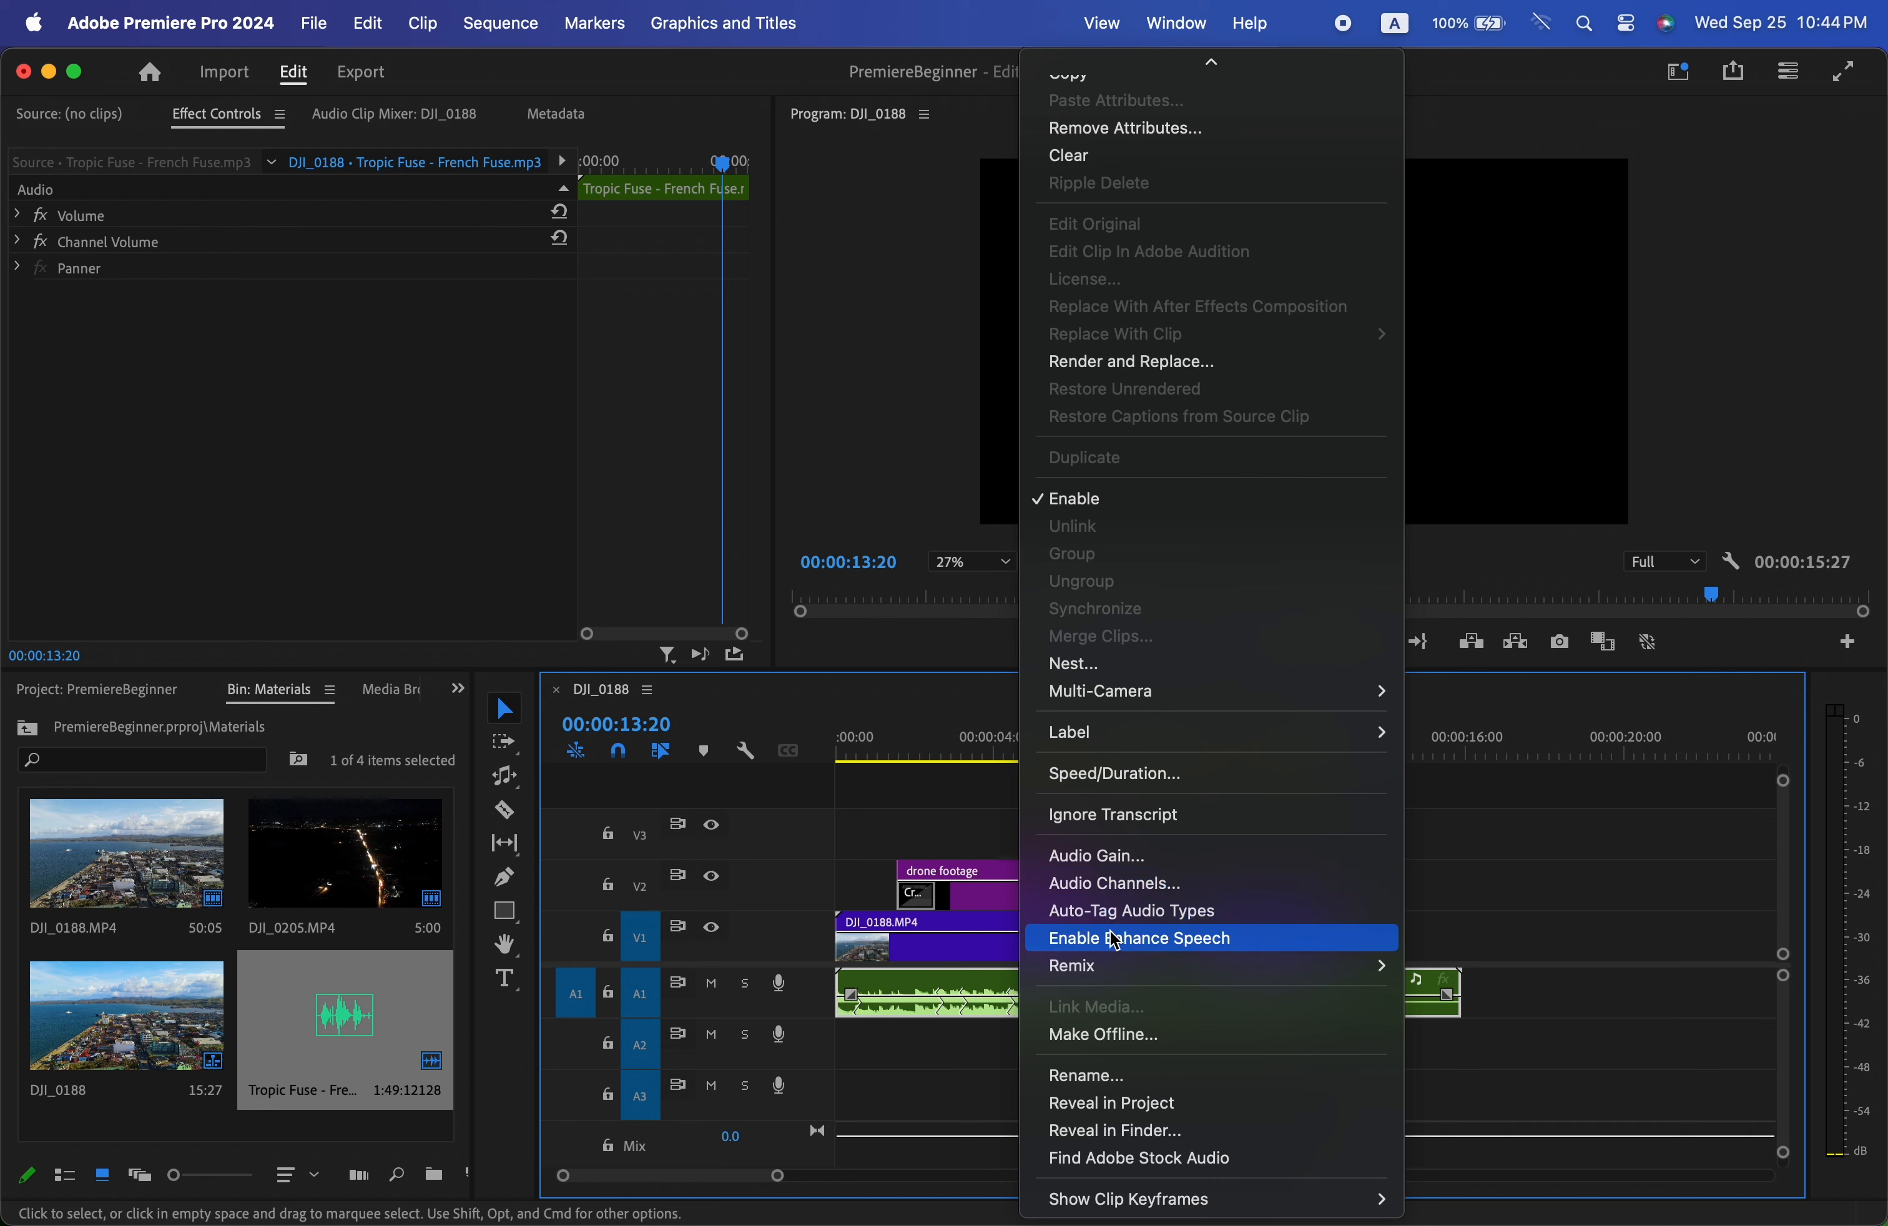
{"action": "left_click", "coordinate": [1125, 862]}
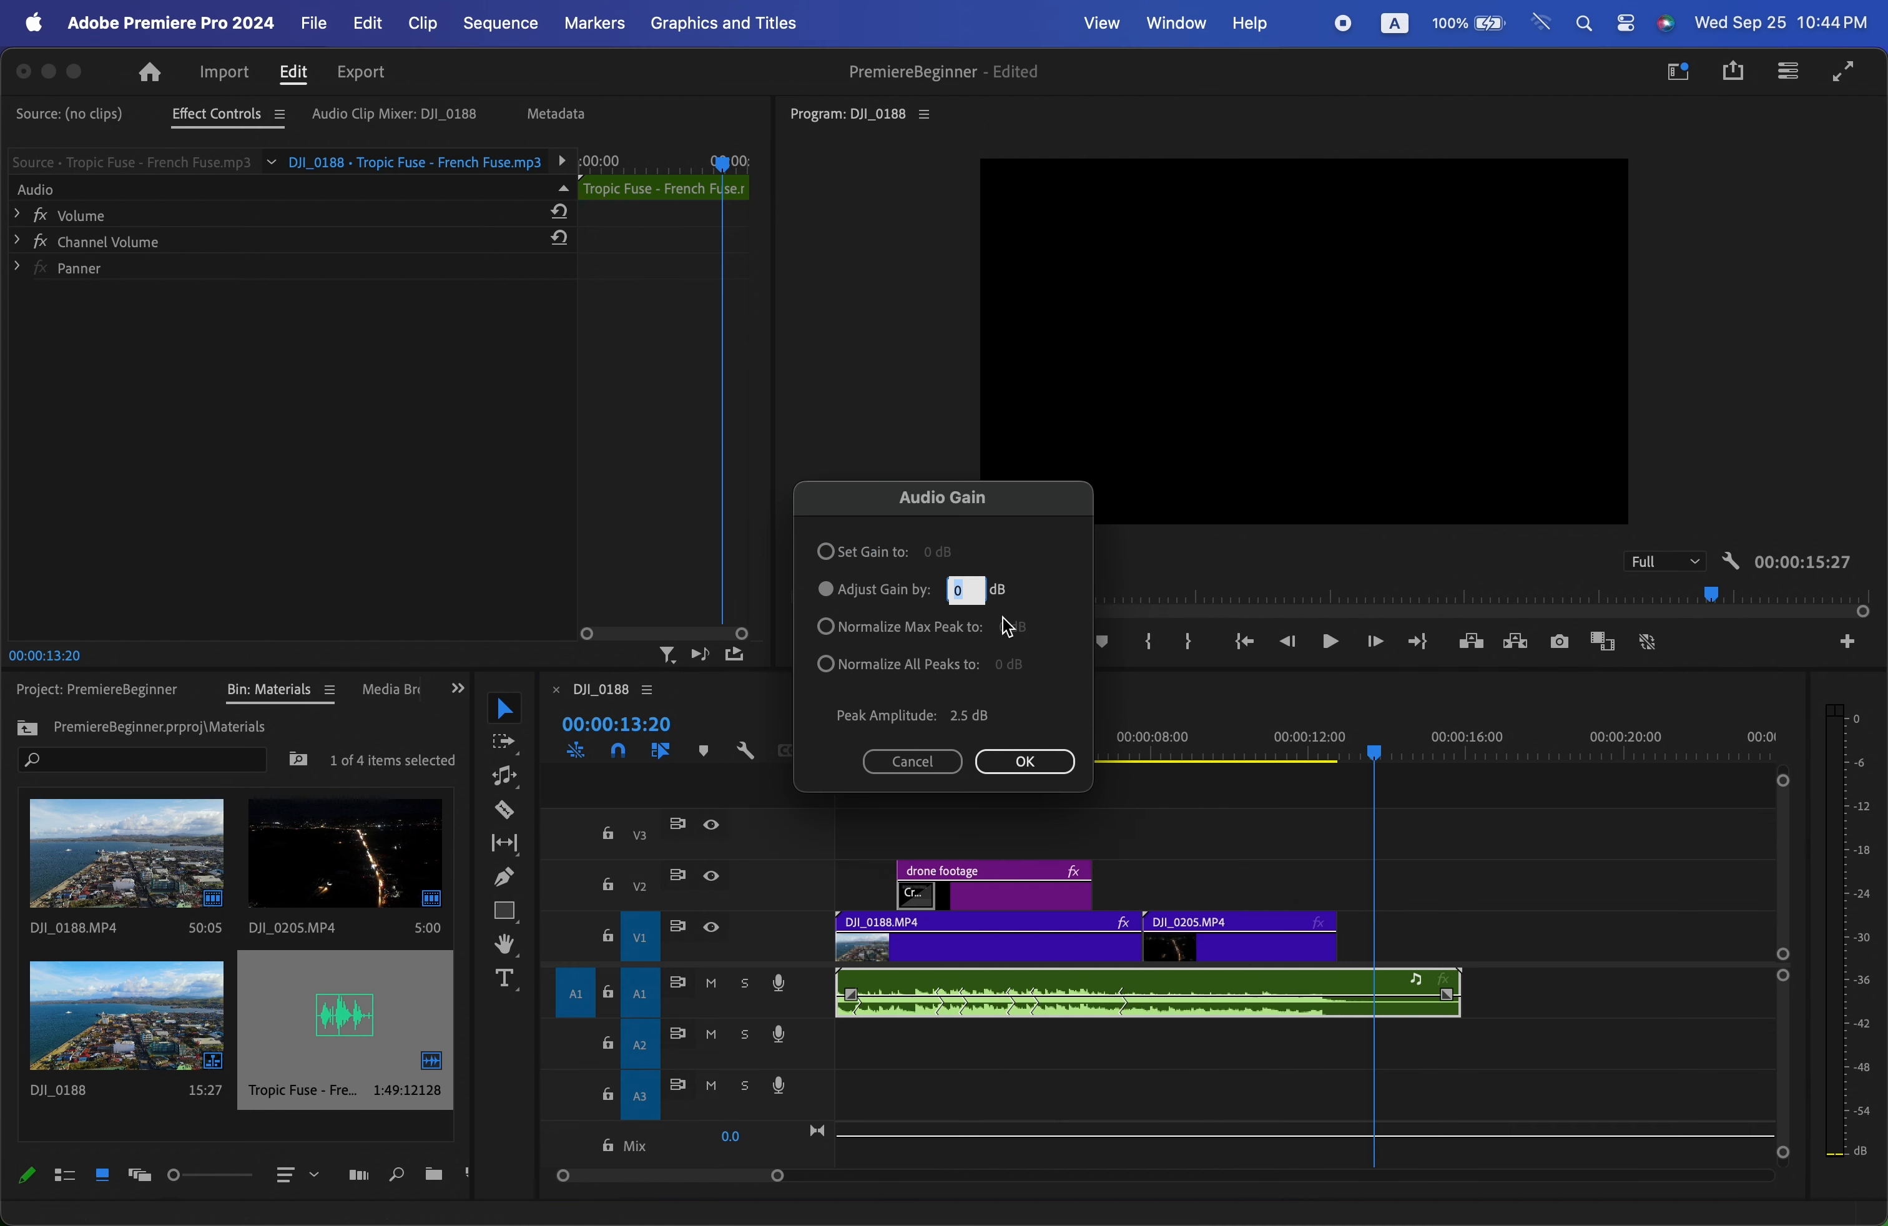
{"action": "left_click", "coordinate": [1002, 758]}
- Play the sequence from its start to check the music level, and move the playhead to about 00:00:02:29
{"action": "key", "text": "Home"}
{"action": "key", "text": "space"}
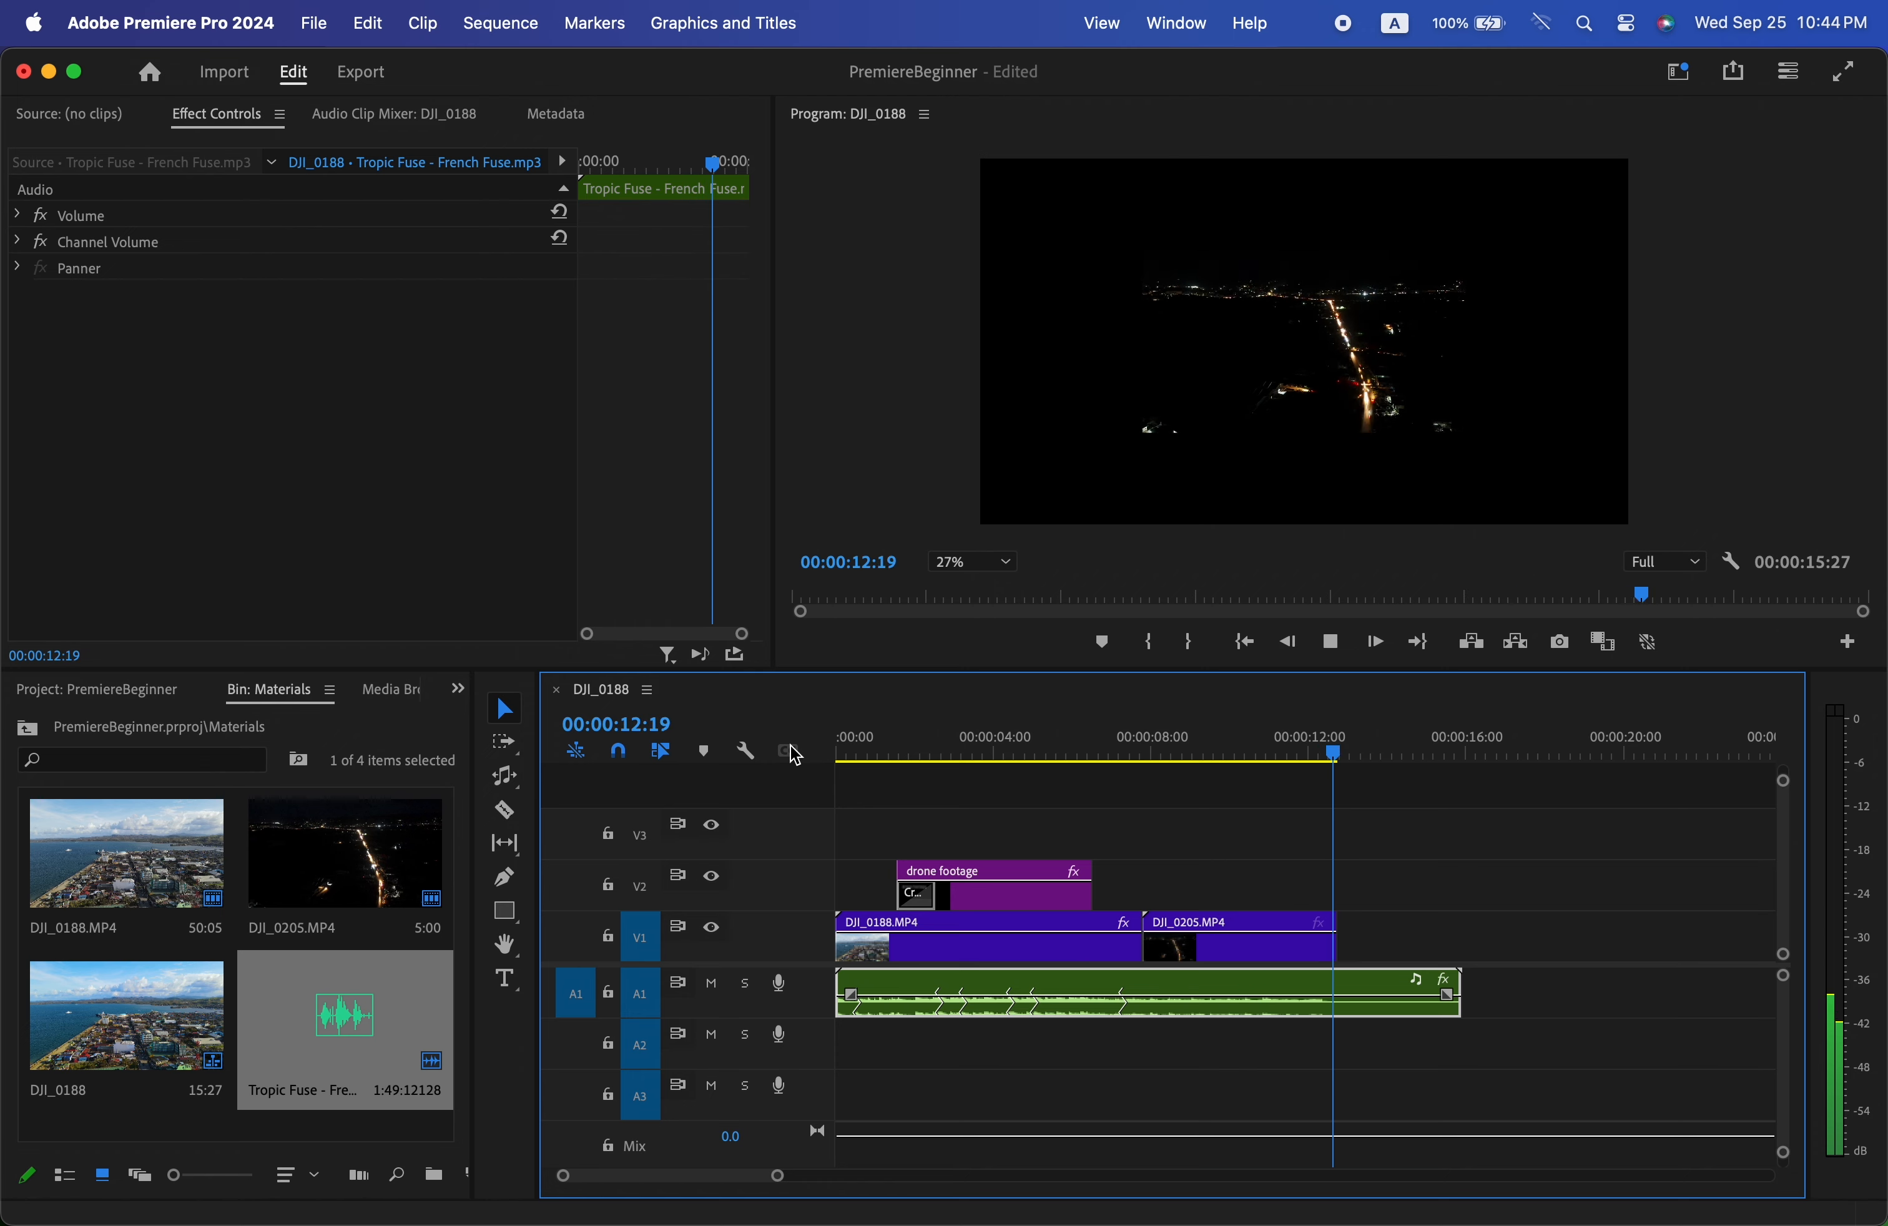
{"action": "key", "text": "space"}
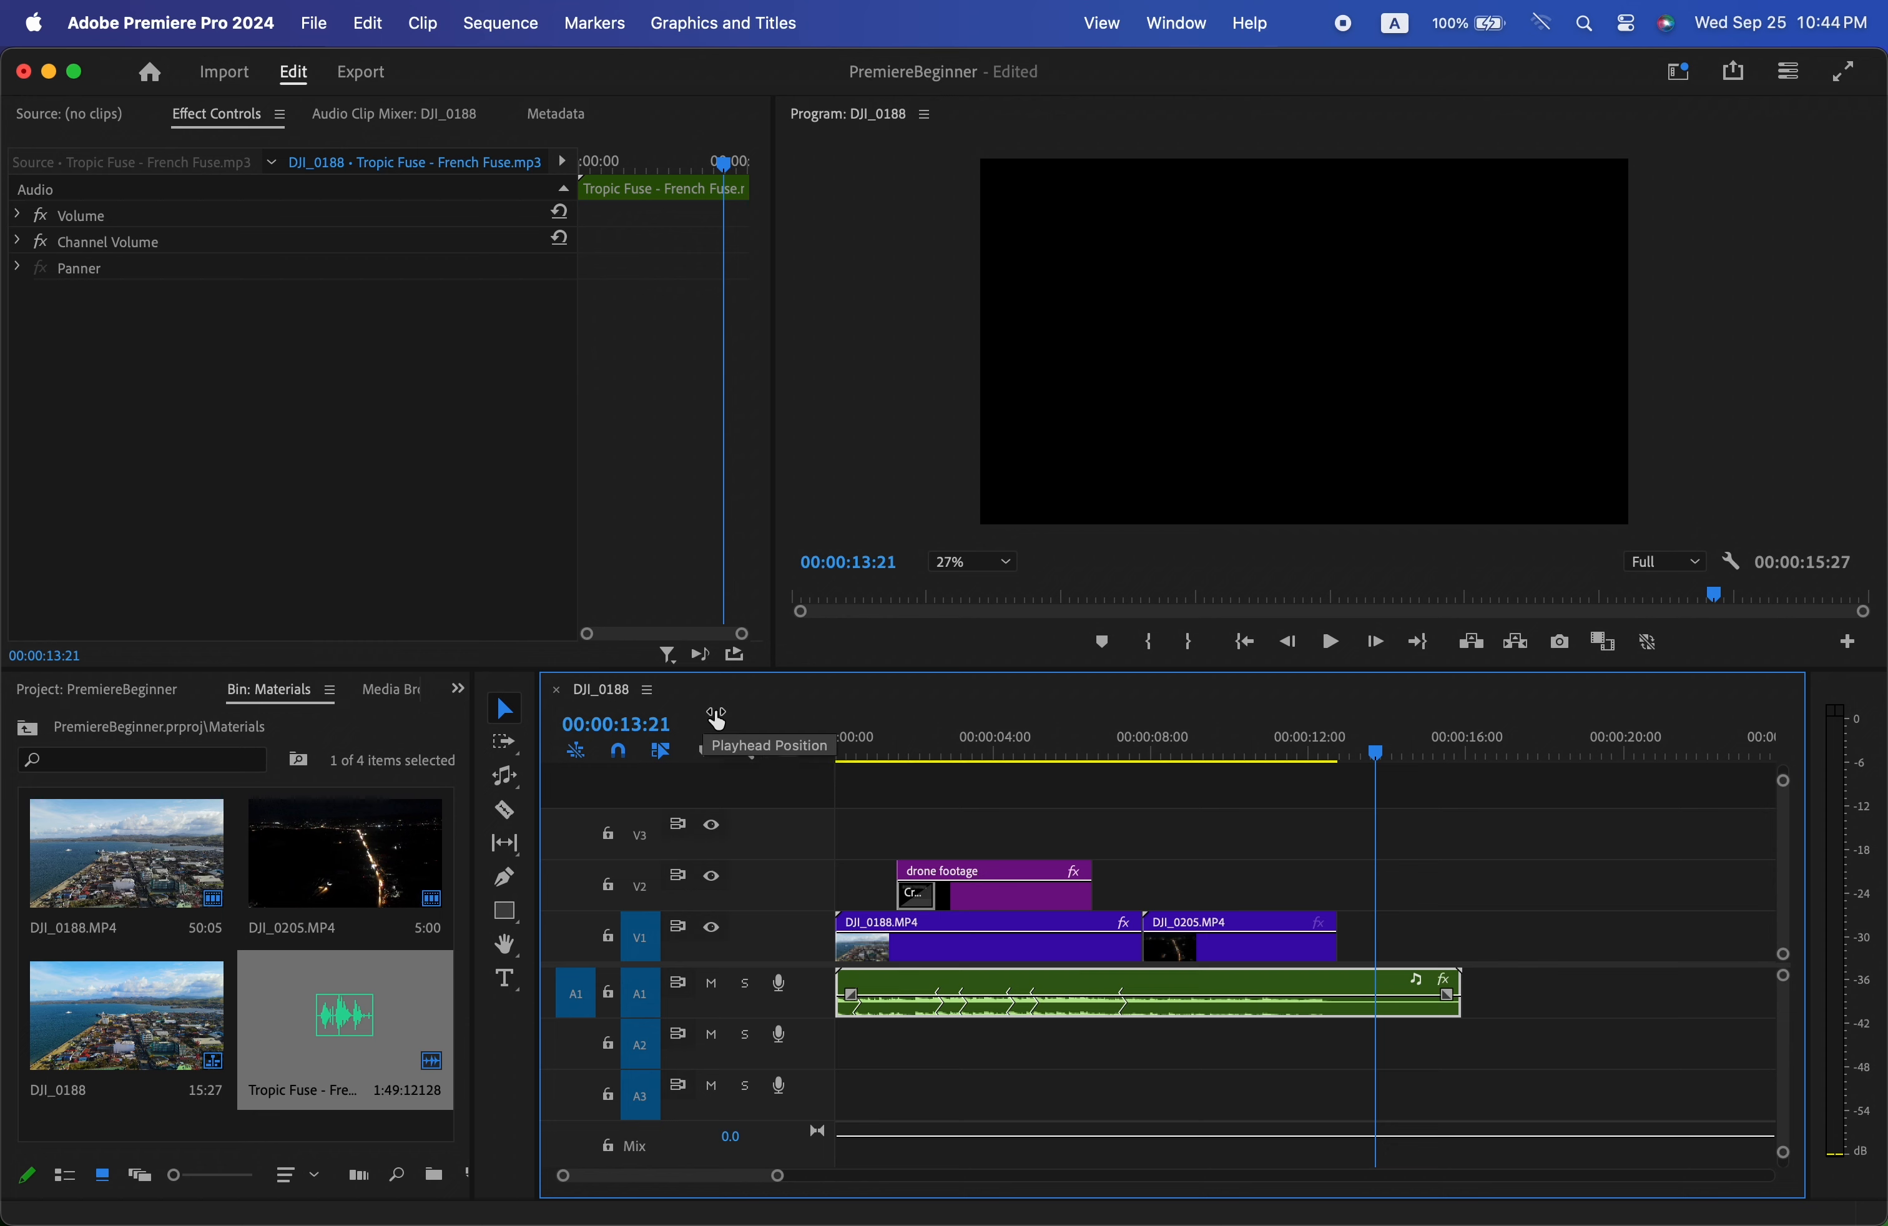
{"action": "left_click", "coordinate": [956, 753]}
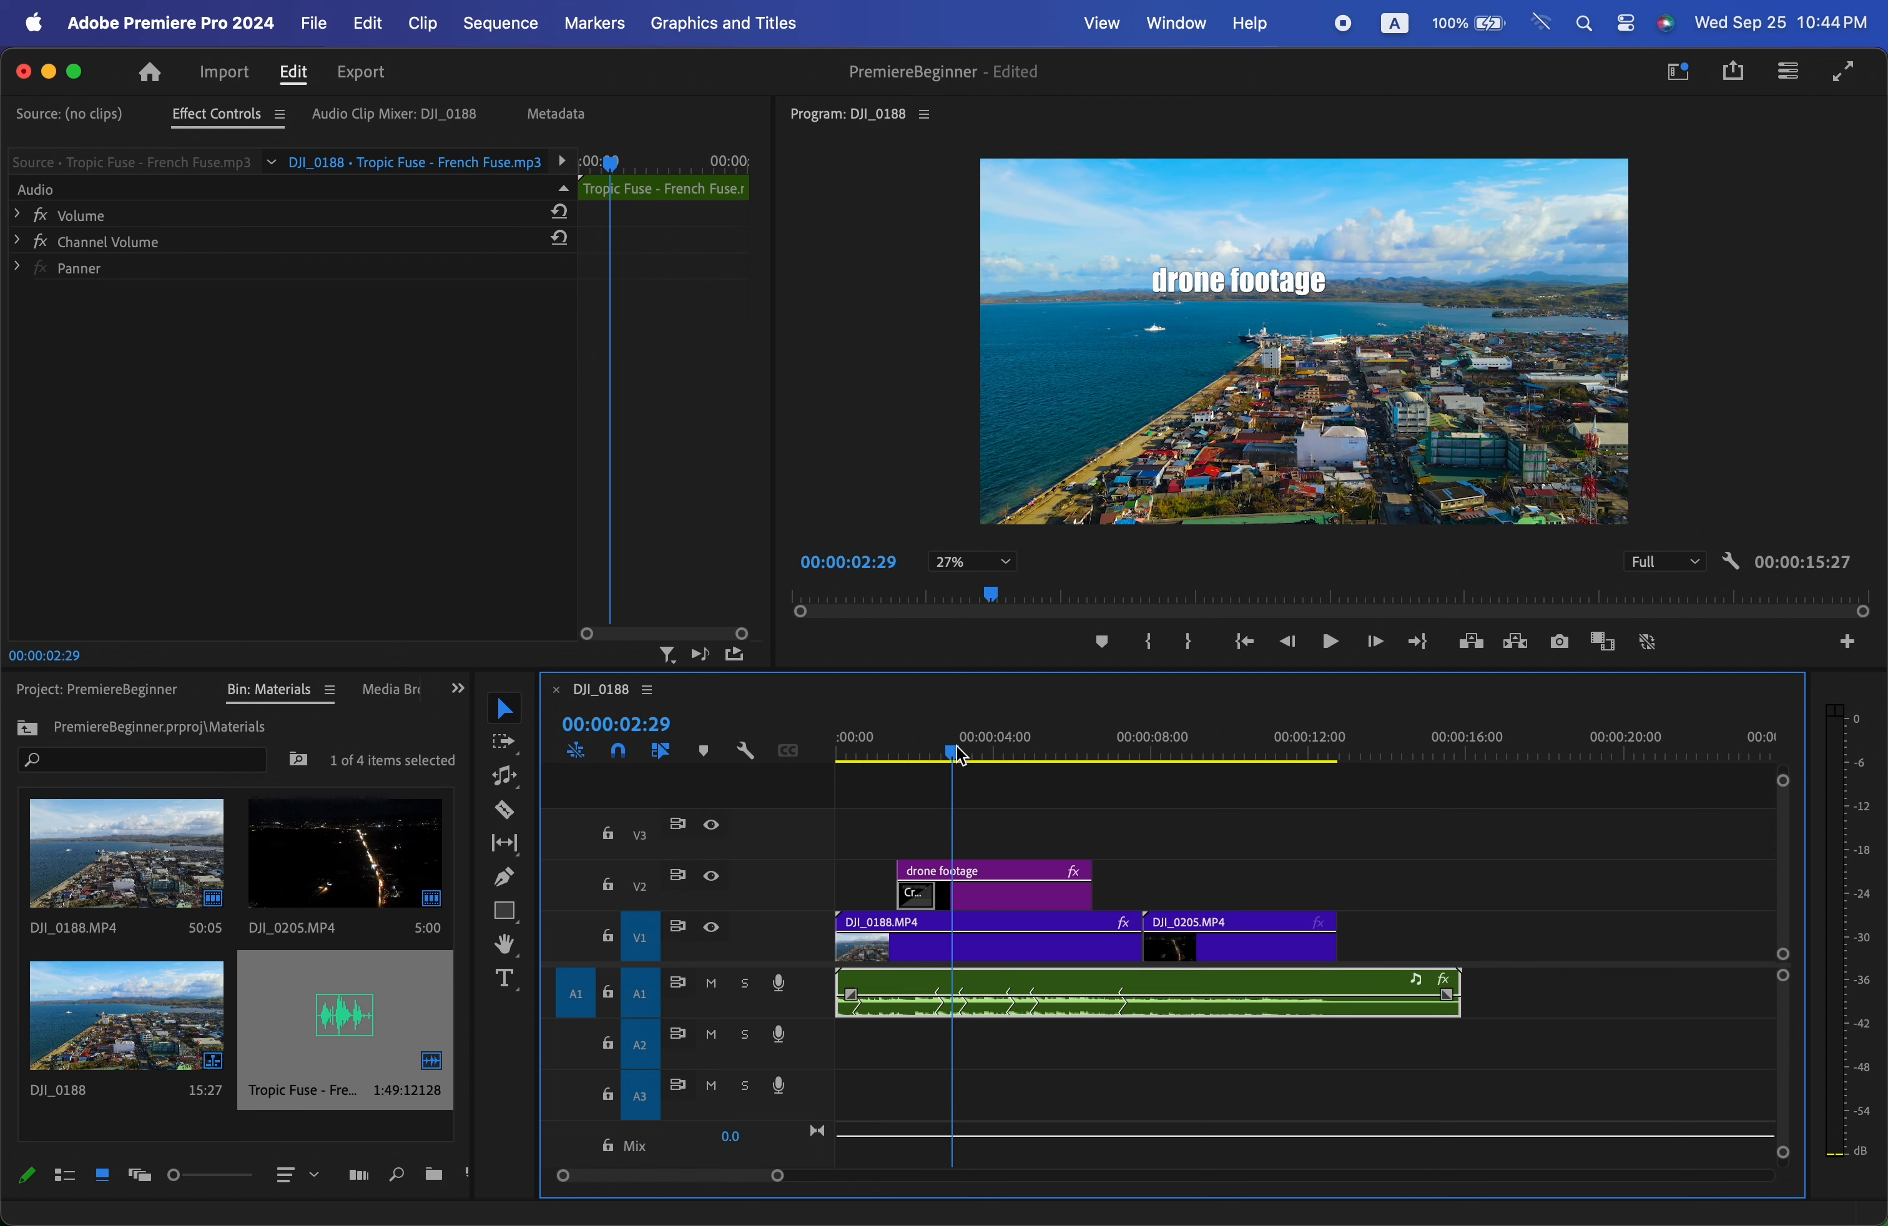